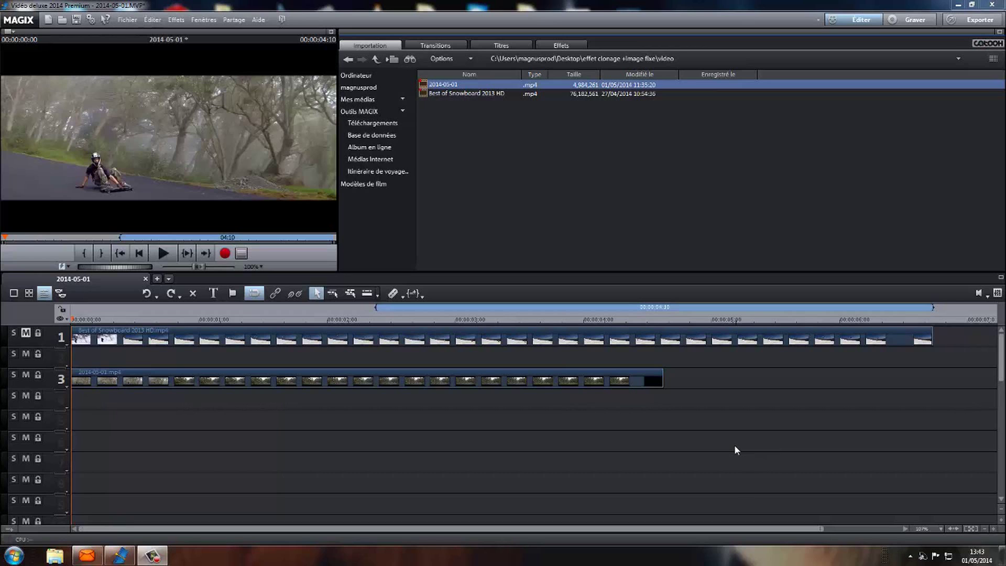
Preview the cloning effect in the 2014-05-01 clip, examining the frame at 00:00:02:14 in the enlarged program monitor
left_click(166, 254)
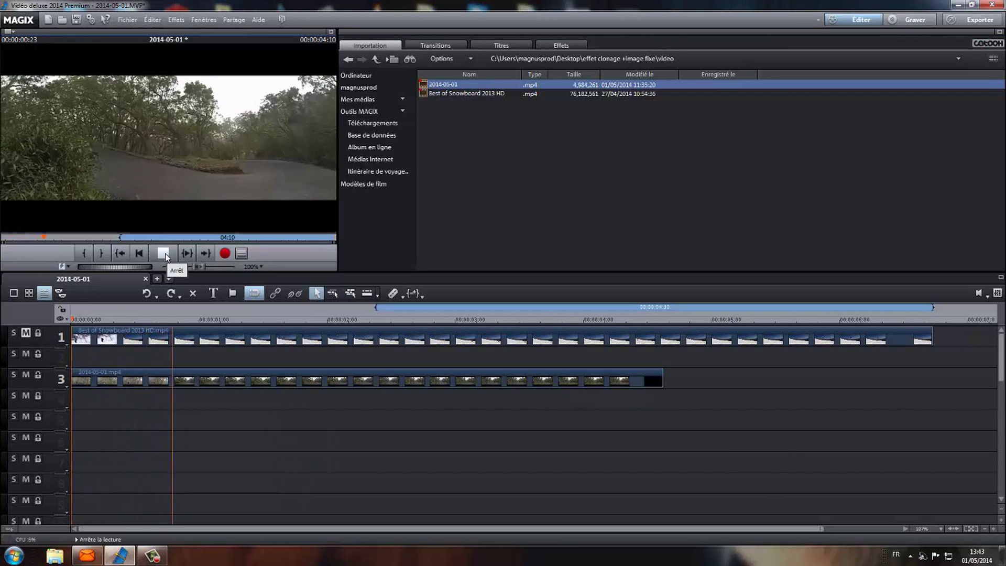
left_click(165, 254)
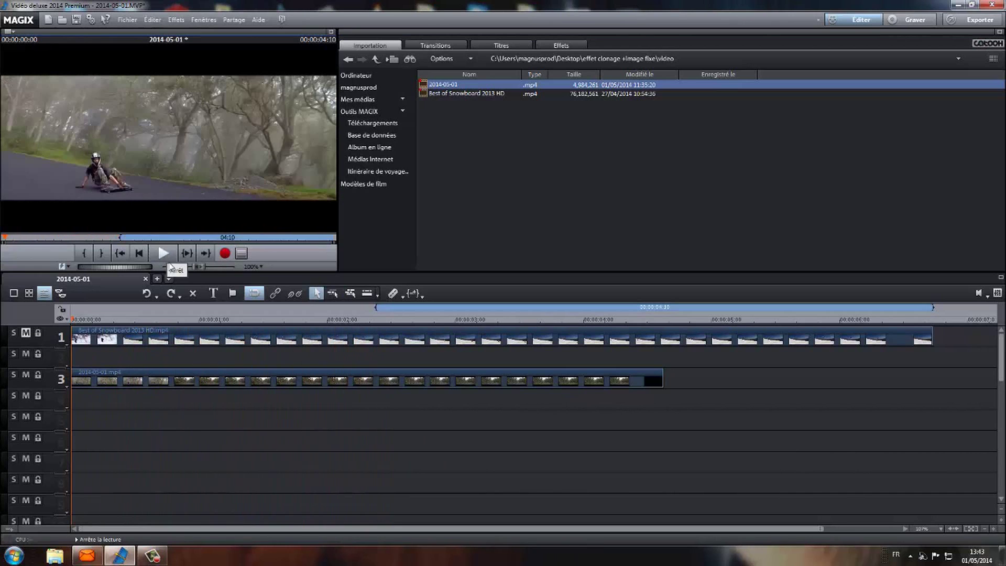
left_click_drag(131, 319, 387, 348)
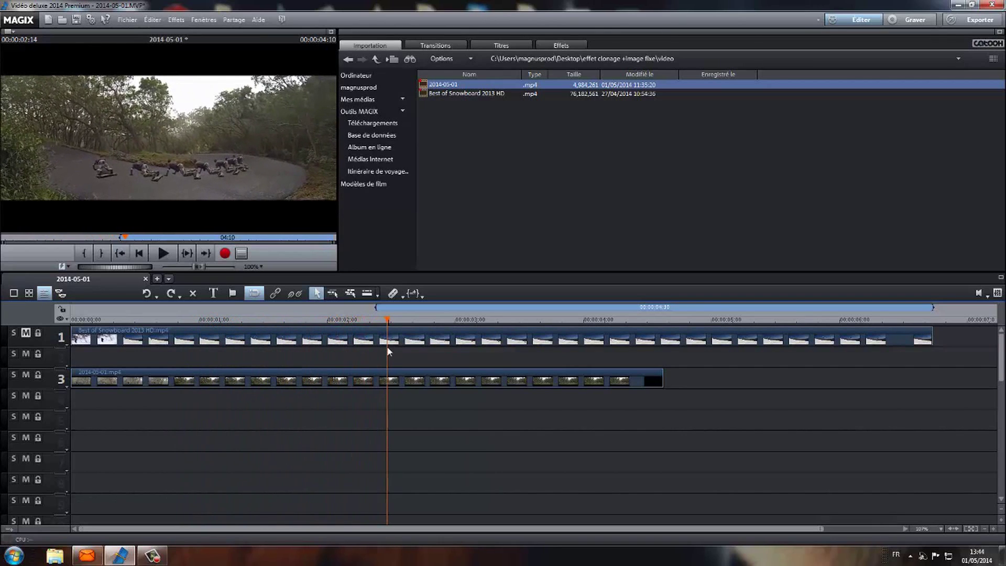
left_click(387, 346)
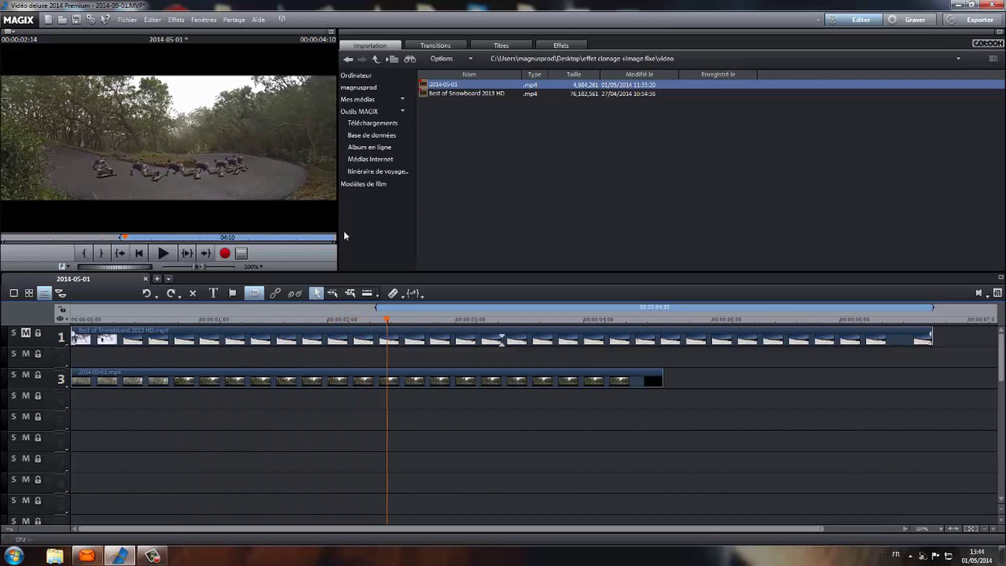
left_click(331, 32)
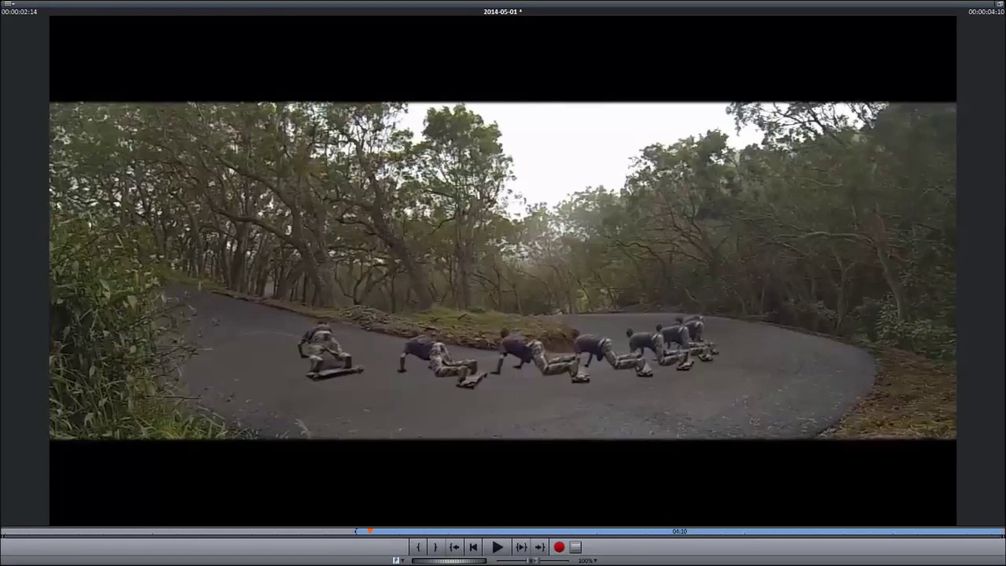
left_click(1000, 5)
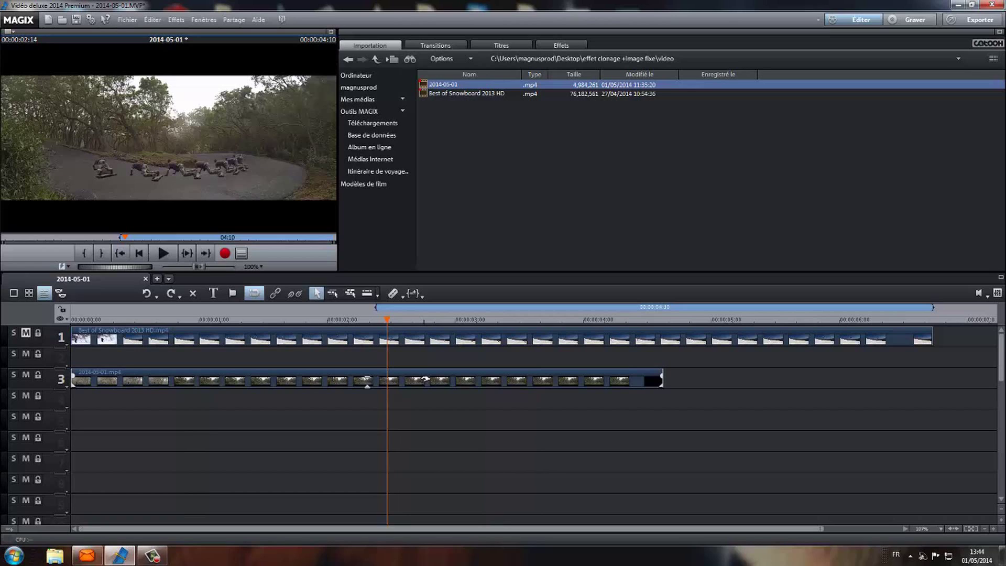
Delete the 2014-05-01 clip from track 3 and return the playhead to the start of the timeline
left_click(425, 378)
key("Delete")
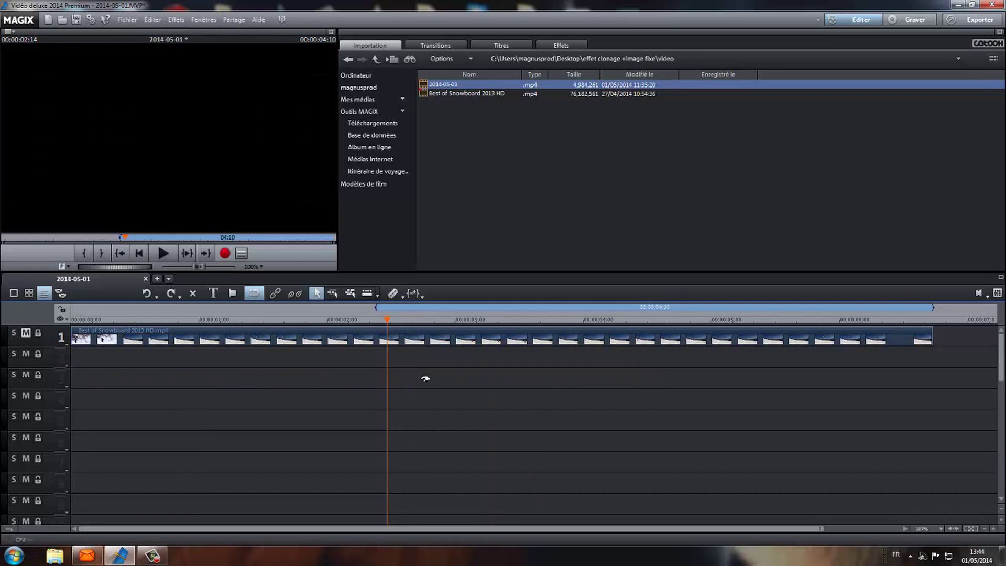
left_click_drag(386, 321, 72, 321)
Unmute track 1 and play the Best of Snowboard 2013 HD clip from the beginning
left_click(162, 253)
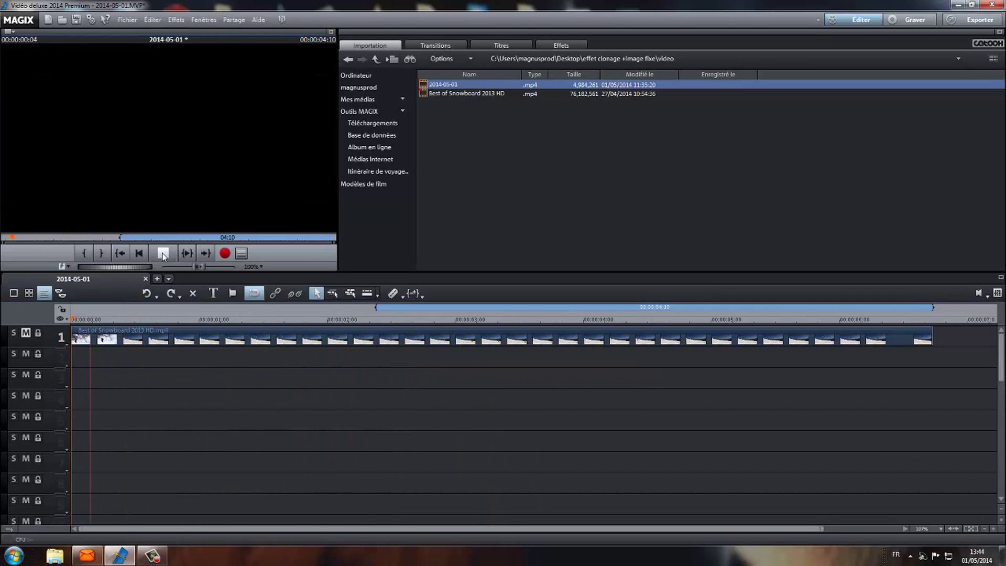
left_click(163, 254)
left_click(165, 254)
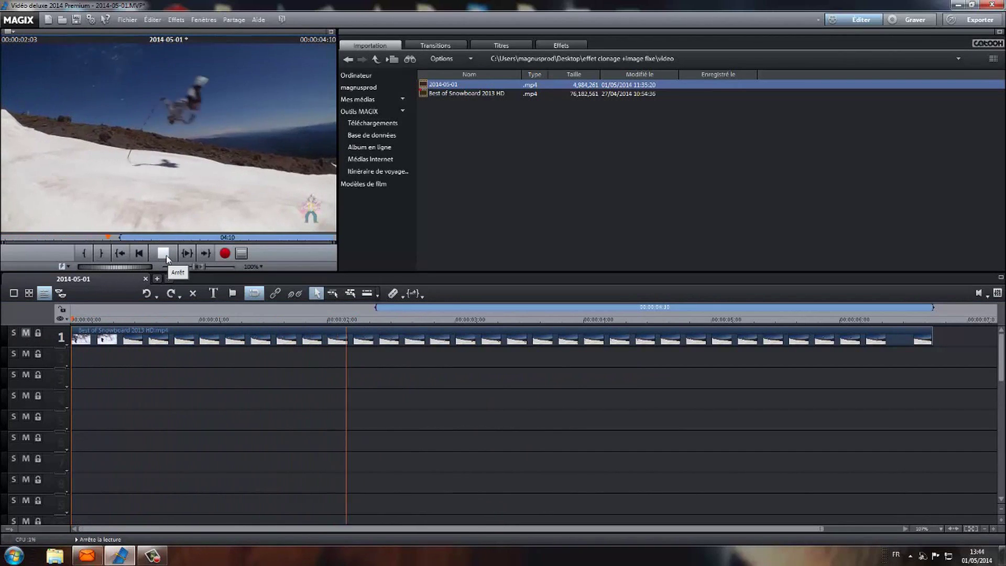
left_click(166, 256)
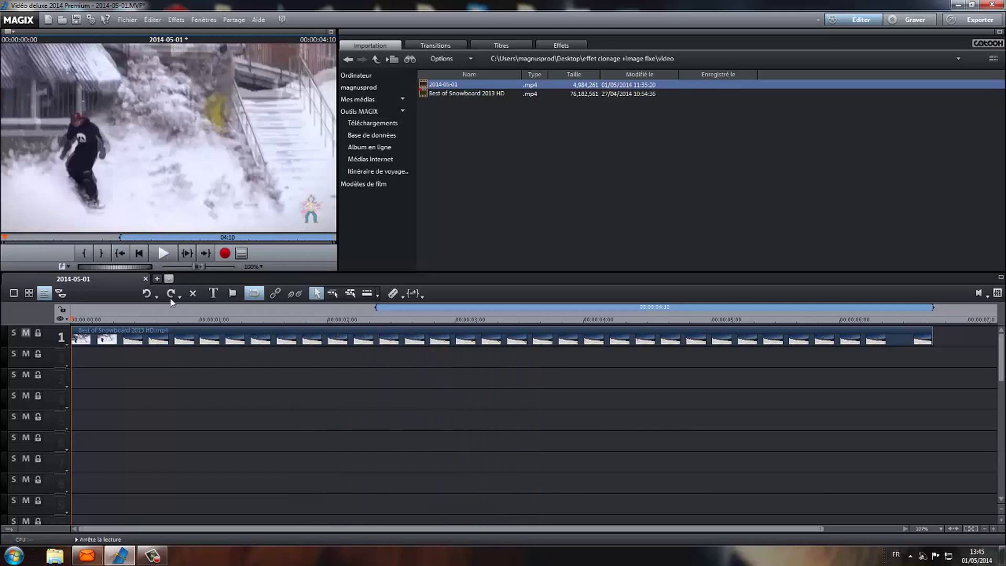
Position the playhead at 00:00:01:10, on the early part of the snowboarder's jump
left_click(98, 320)
left_click_drag(98, 320, 208, 321)
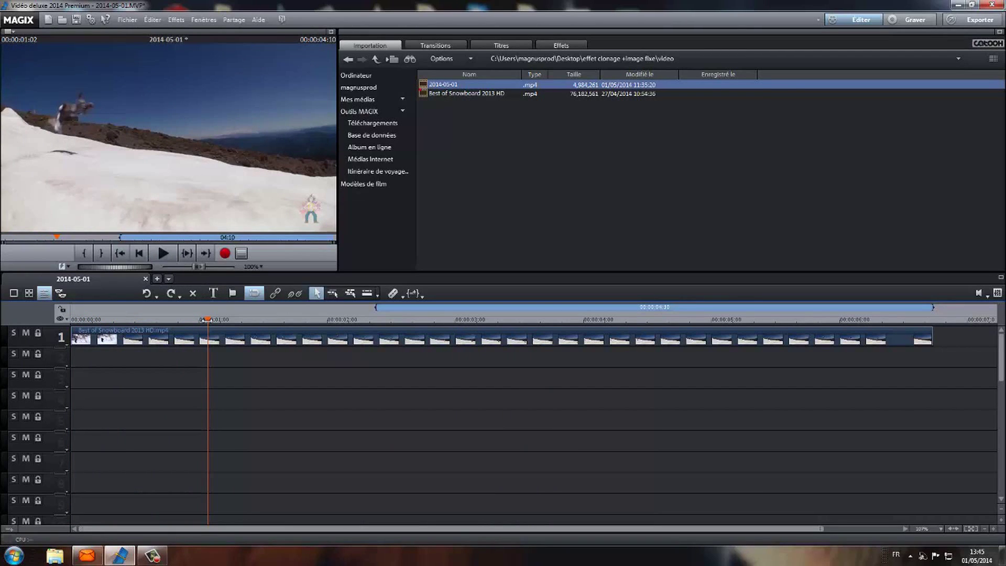
mouse_move(207, 318)
left_mouse_down()
mouse_move(89, 319)
mouse_move(225, 319)
left_mouse_up()
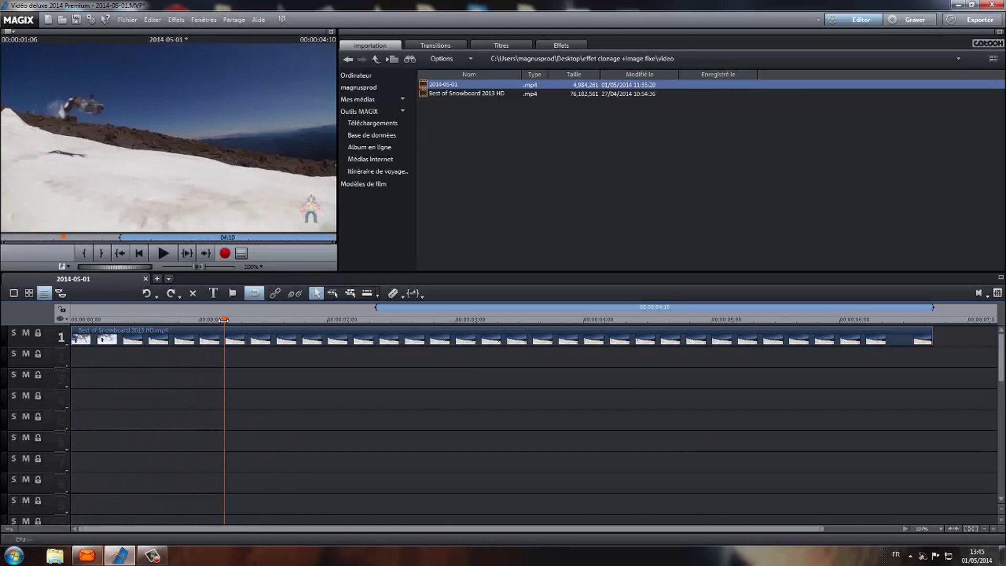
left_click_drag(224, 319, 178, 326)
key("space")
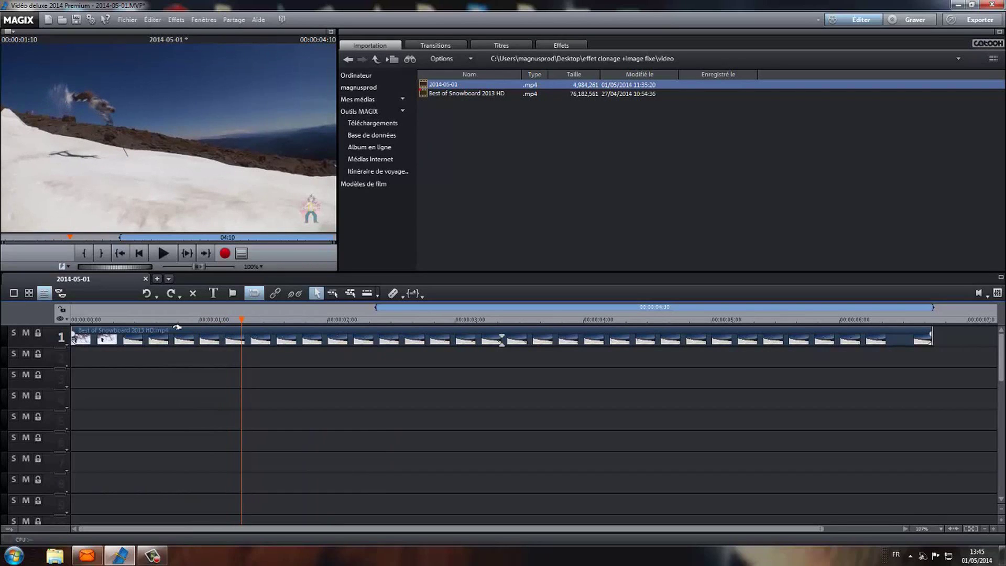
Export the current frame as a JPEG named image 1 into the image fixe folder, continuing with the existing export settings
left_click(128, 21)
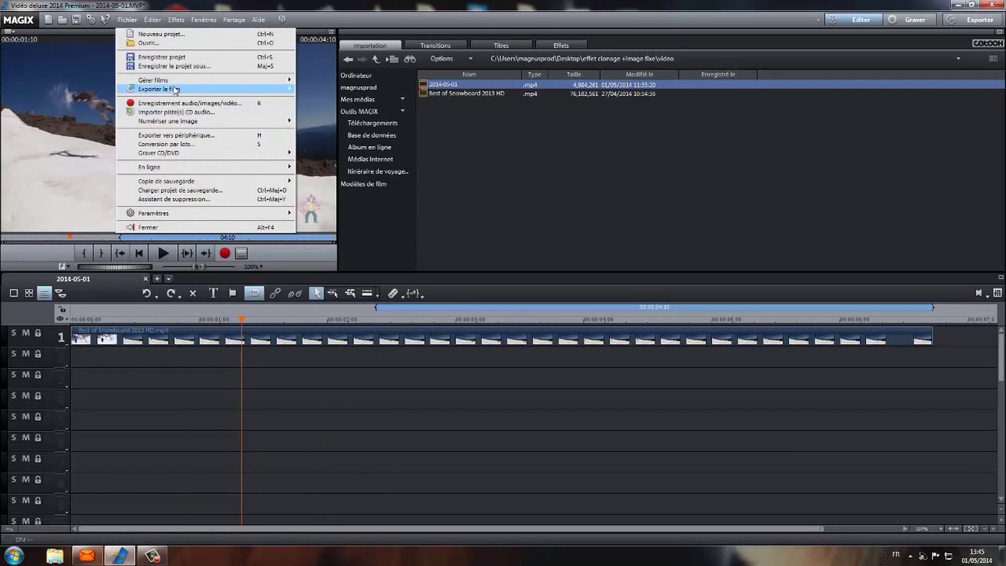
mouse_move(175, 90)
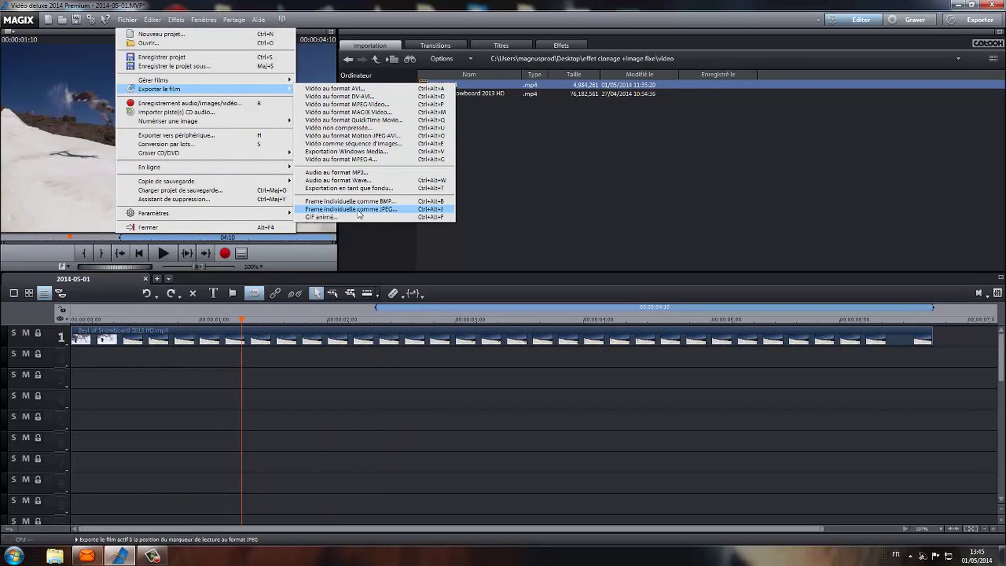
left_click(359, 210)
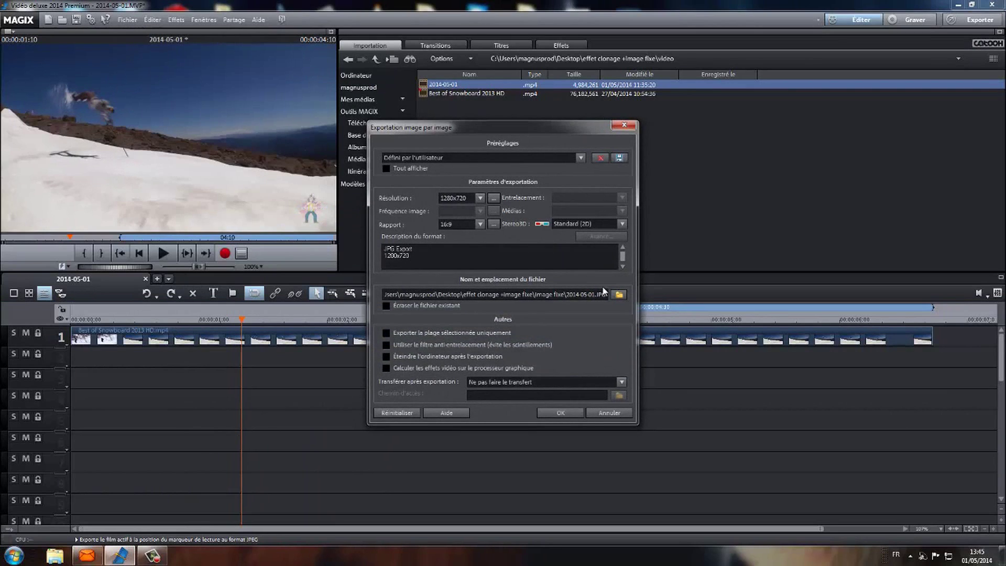
left_click(618, 295)
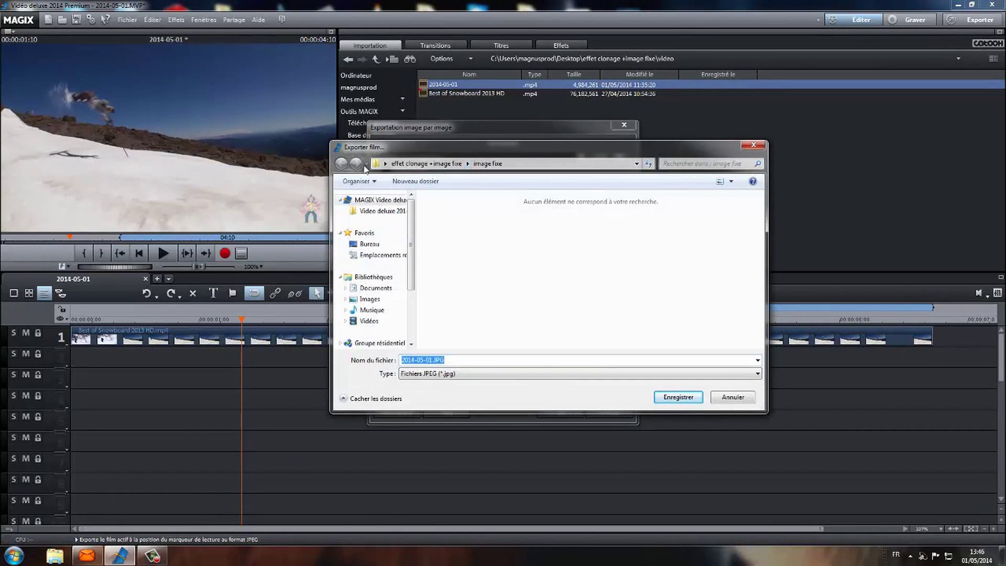
left_click(447, 165)
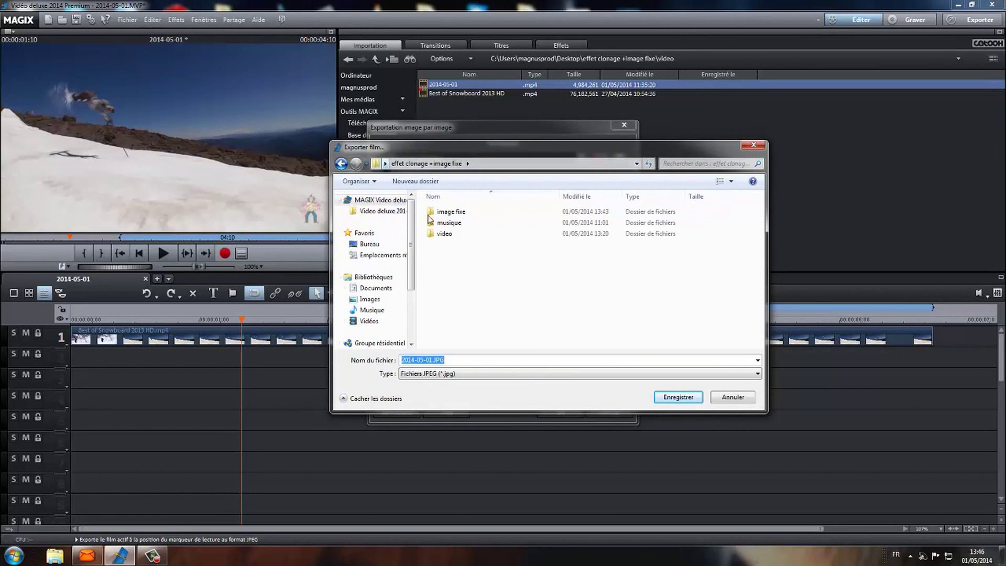
double_click(451, 212)
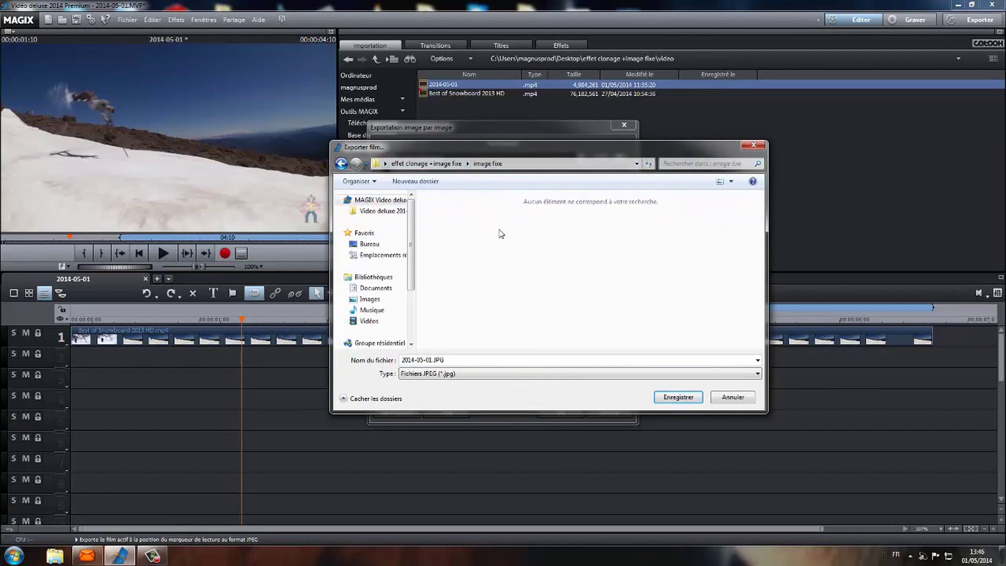
double_click(417, 358)
type("image 1")
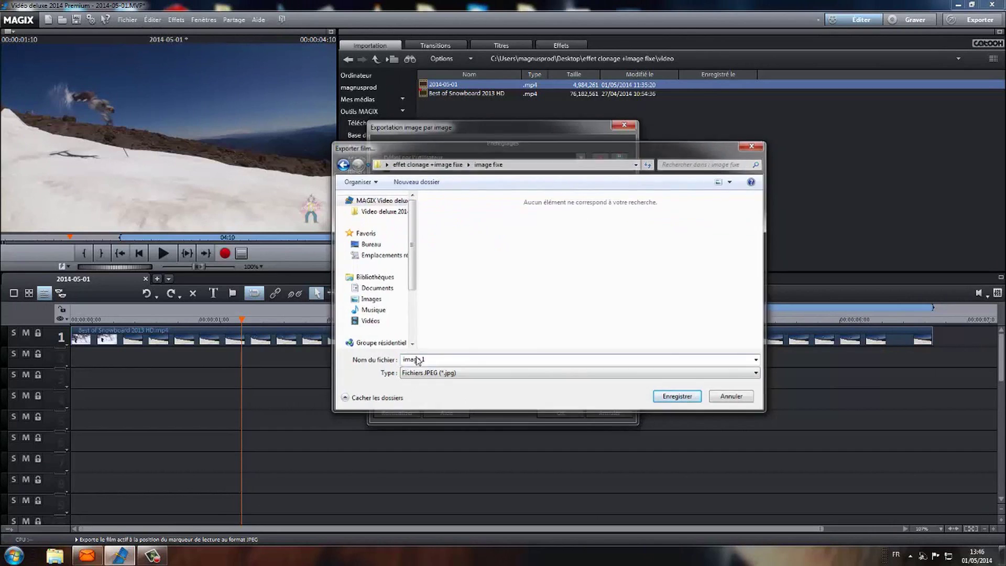
key("Return")
left_click(563, 413)
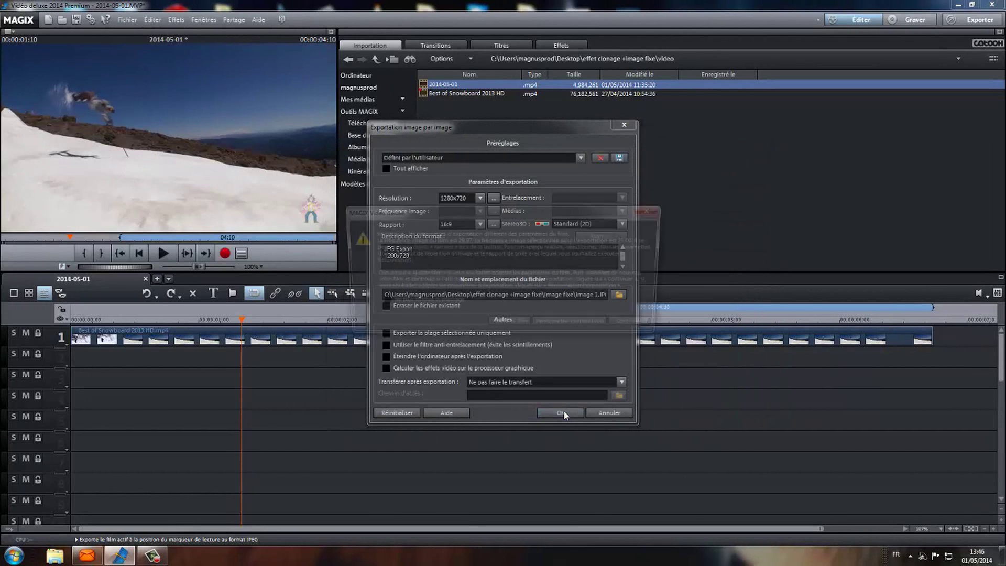
left_click(649, 330)
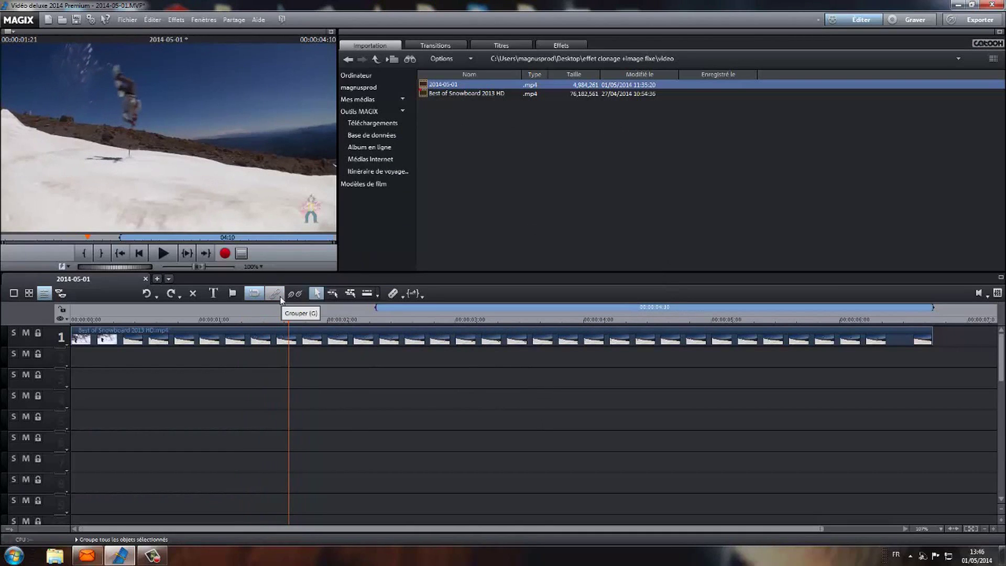
Export the frame at 00:00:01:20 as a JPEG named image 2 into the image fixe folder, keeping the export settings
key("Left")
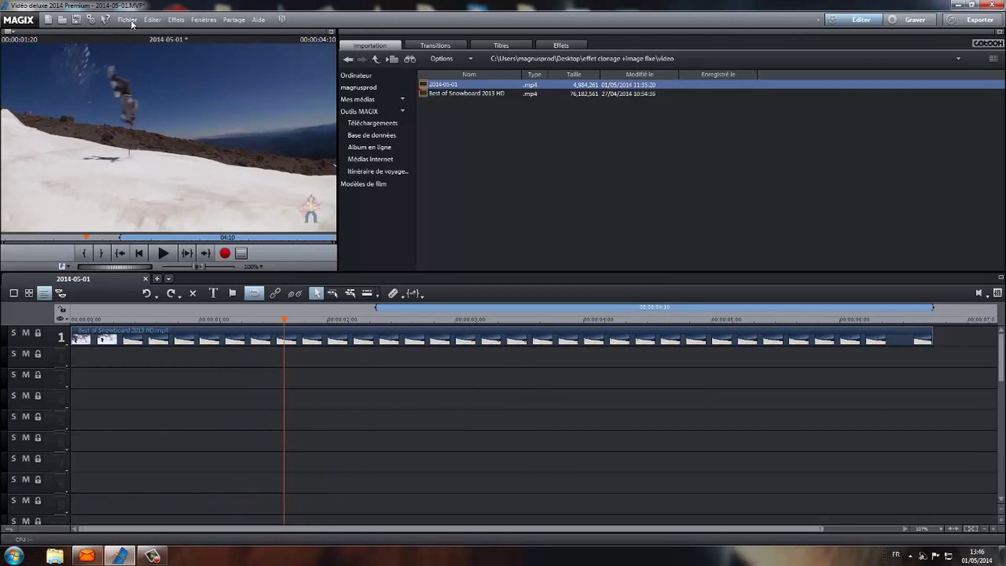
key("ctrl+shift+e")
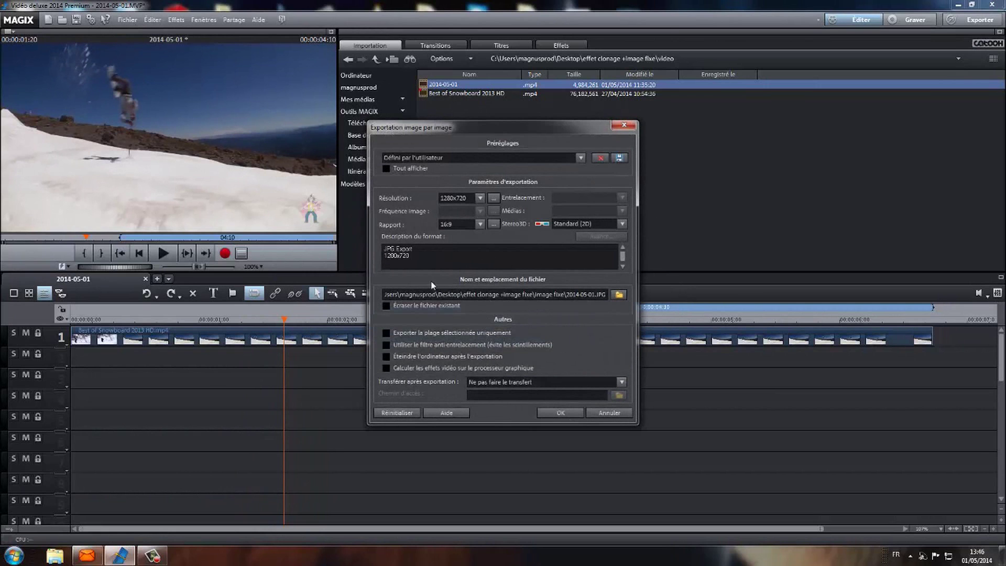
left_click(614, 297)
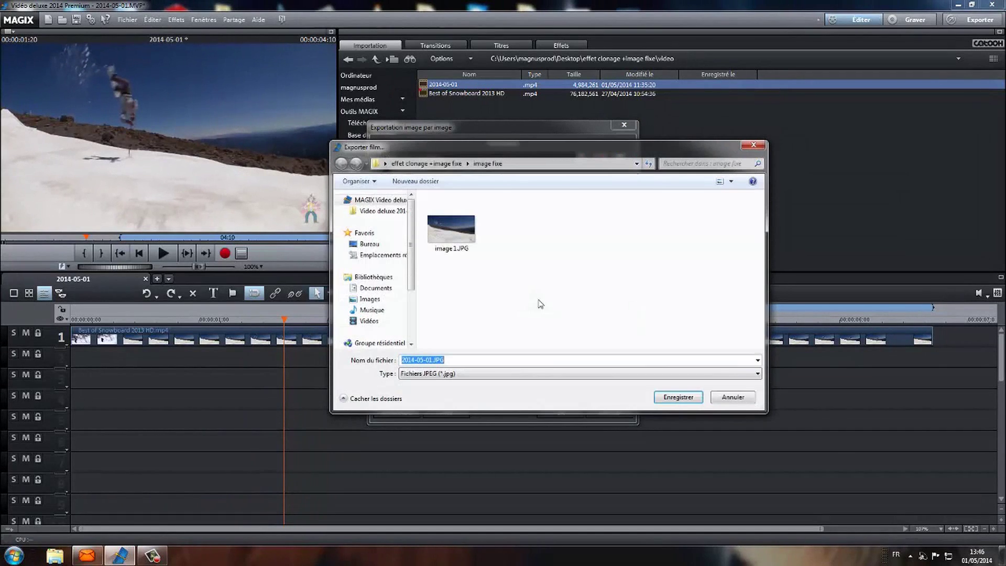
type("image 2")
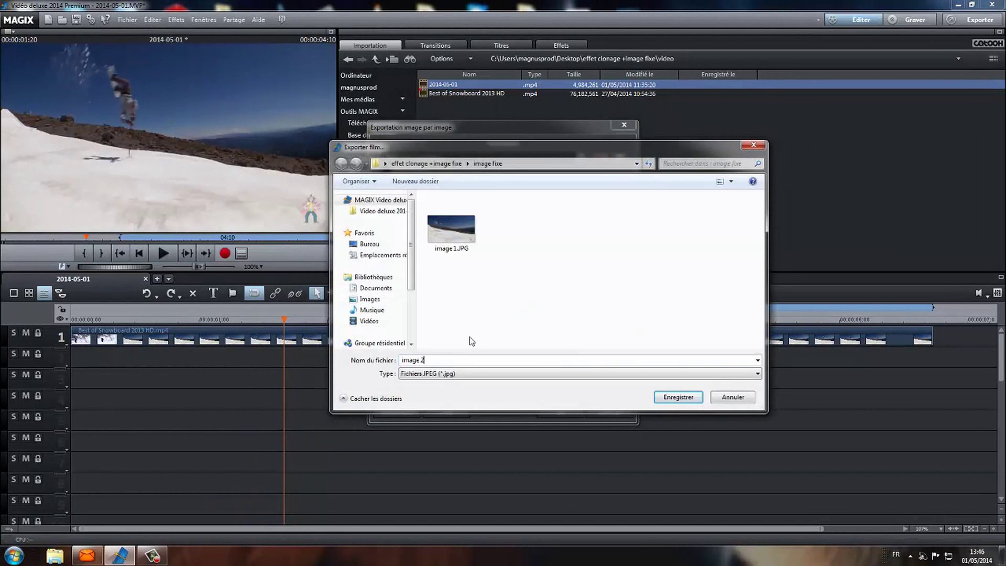
key("Return")
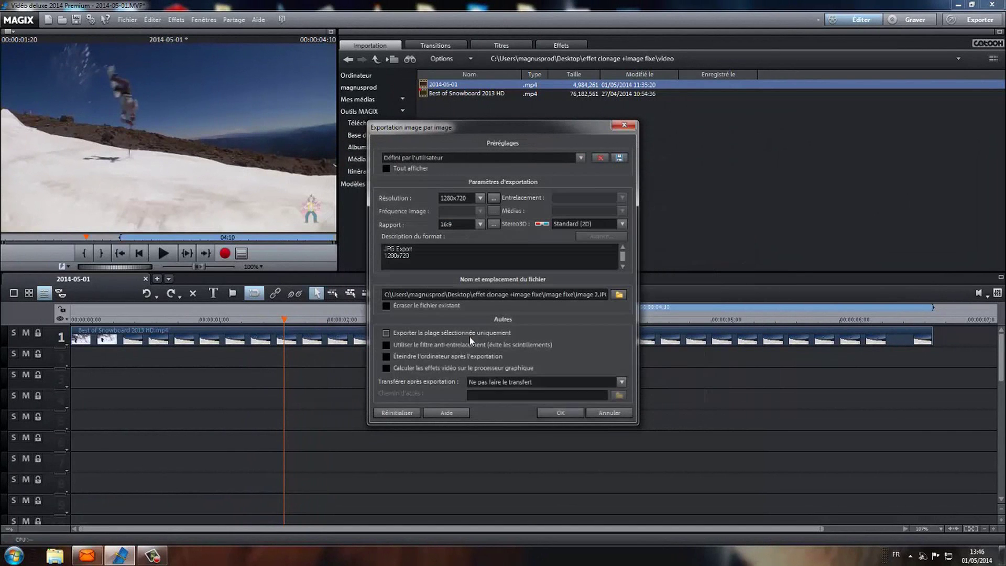
left_click(563, 414)
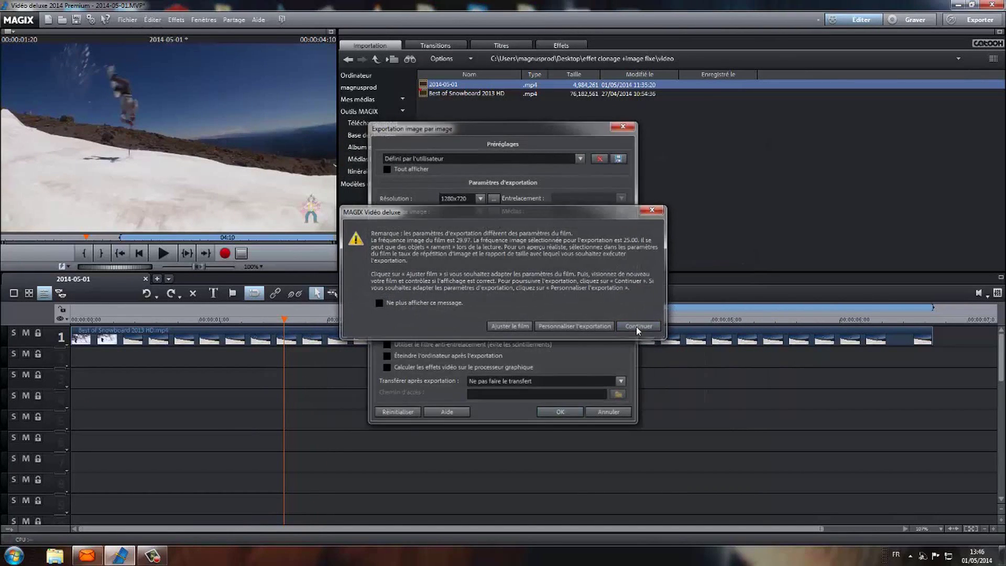
left_click(637, 326)
Advance the playhead frame by frame to 00:00:02:06 in the snowboarder's jump
key("Right")
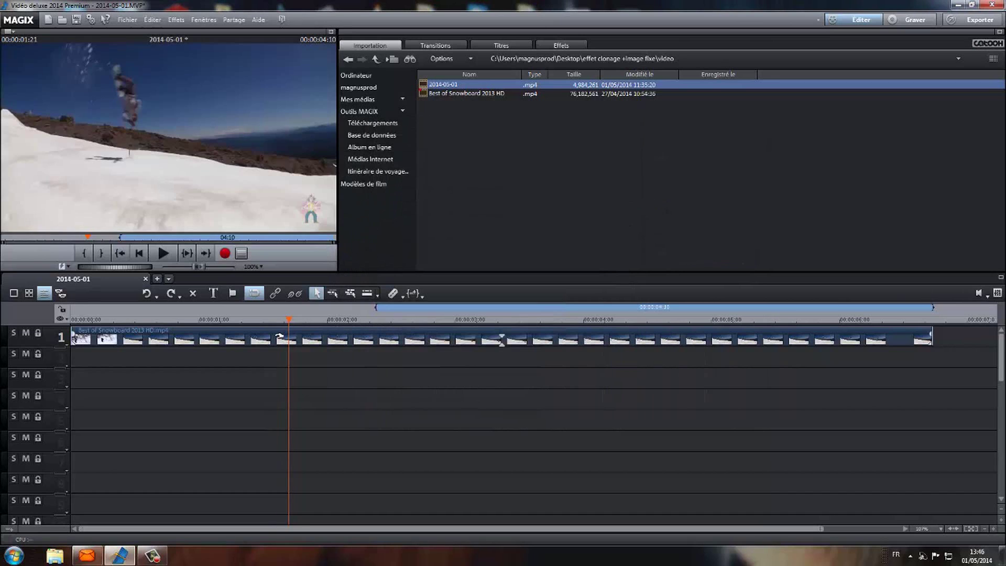
key("Right")
key("Right")
key("Right")
key("Right")
key("Right")
key("Right")
key("Right")
key("Right")
key("Right")
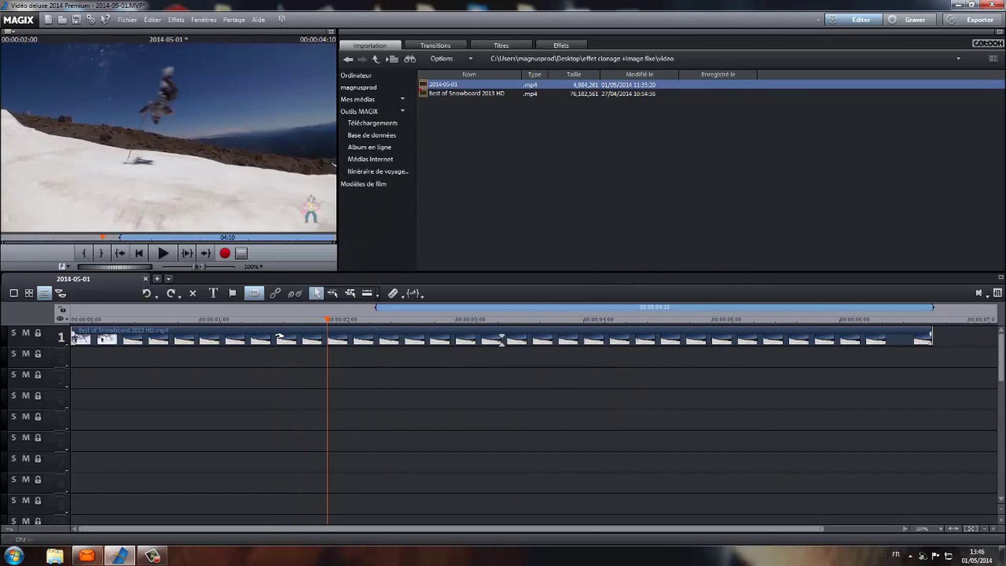
key("Right")
key("Right")
key("Right")
key("Right")
key("Right")
key("Right")
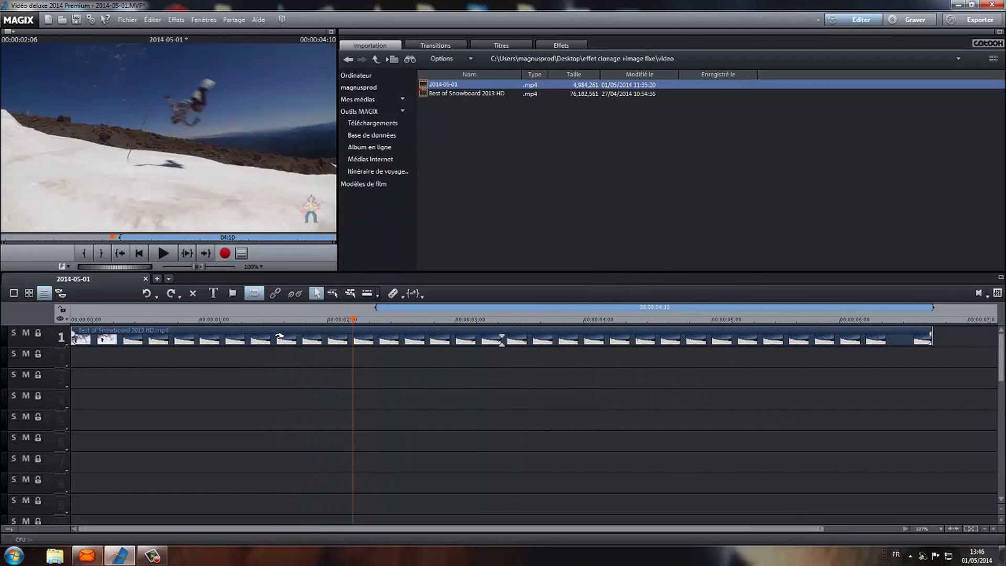
Export the current frame as a JPEG named image 3 into the image fixe folder, continuing with the existing export settings
key("shift+j")
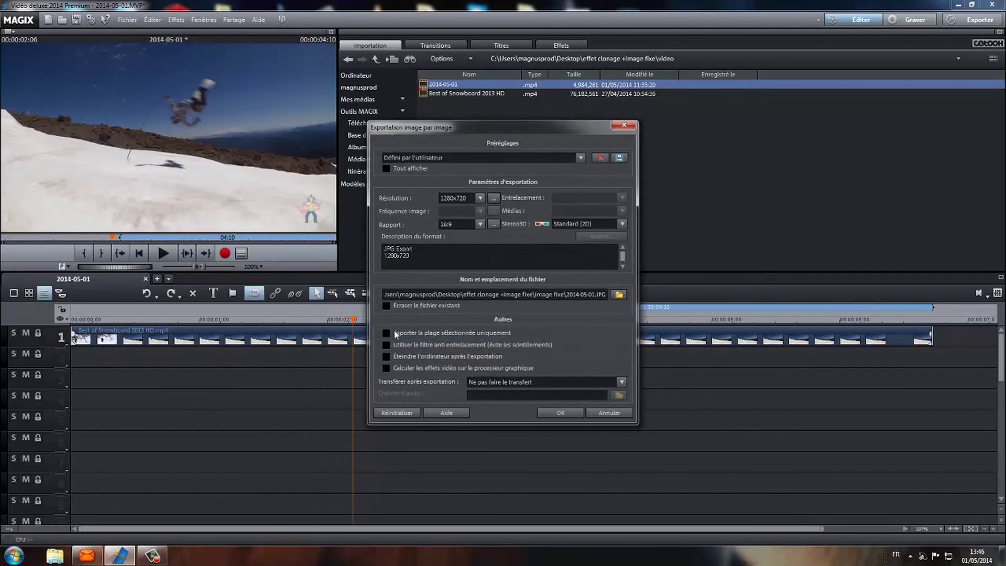
left_click(619, 294)
type("image 3")
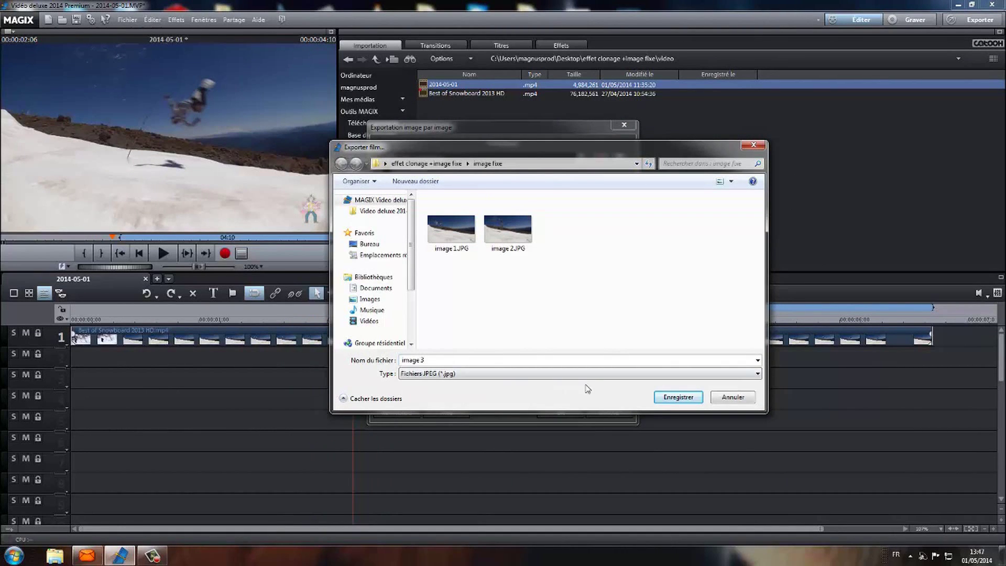
left_click(679, 397)
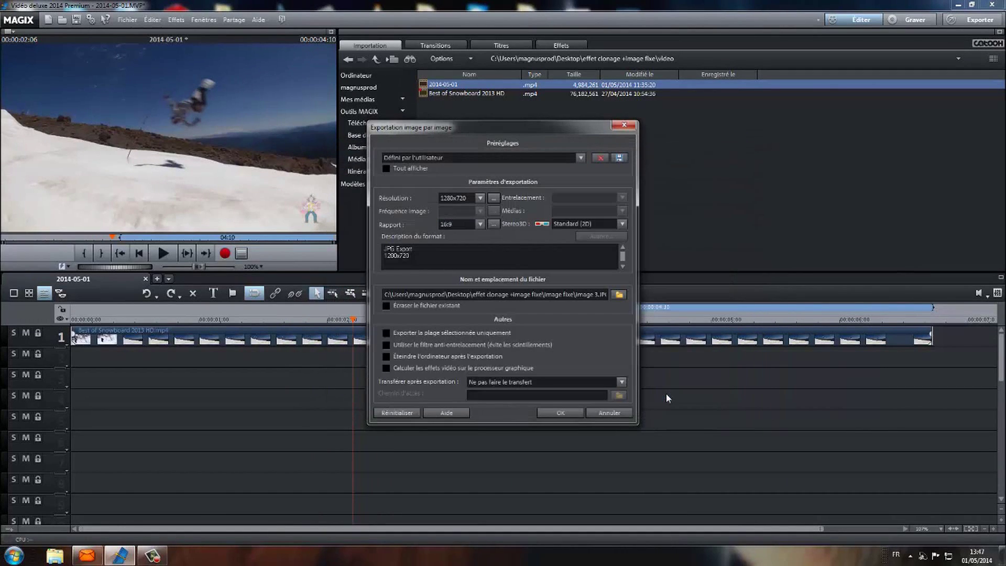
left_click(559, 414)
left_click(628, 326)
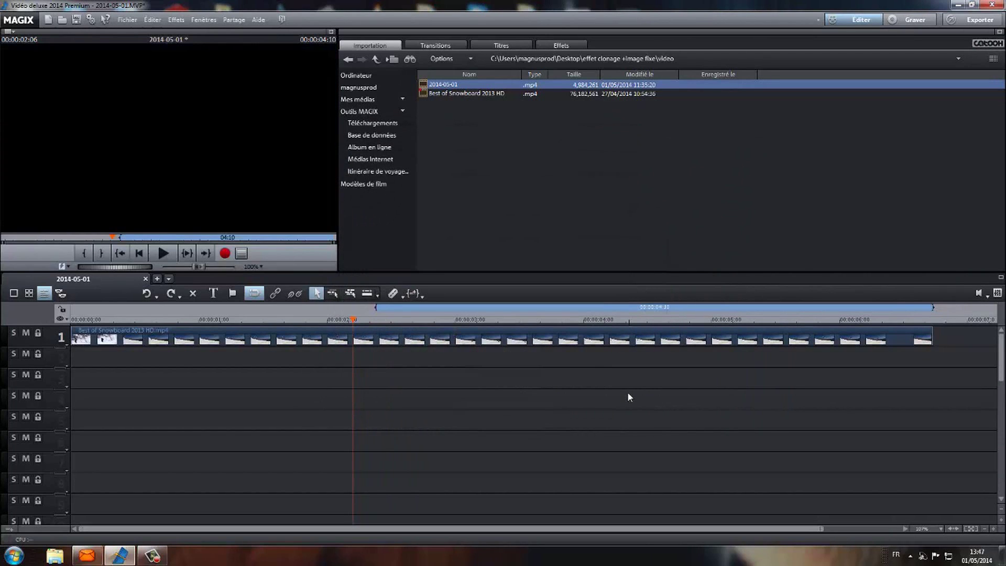
Export the frame at 00:00:02:17 as a JPEG named image 4 into the image fixe folder, keeping the export settings
key("space")
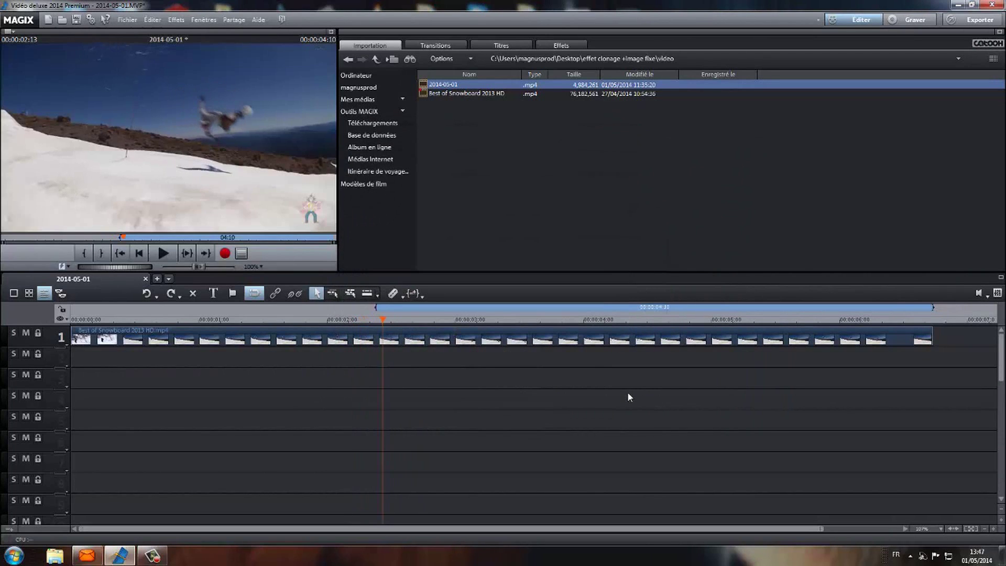
left_click(425, 342)
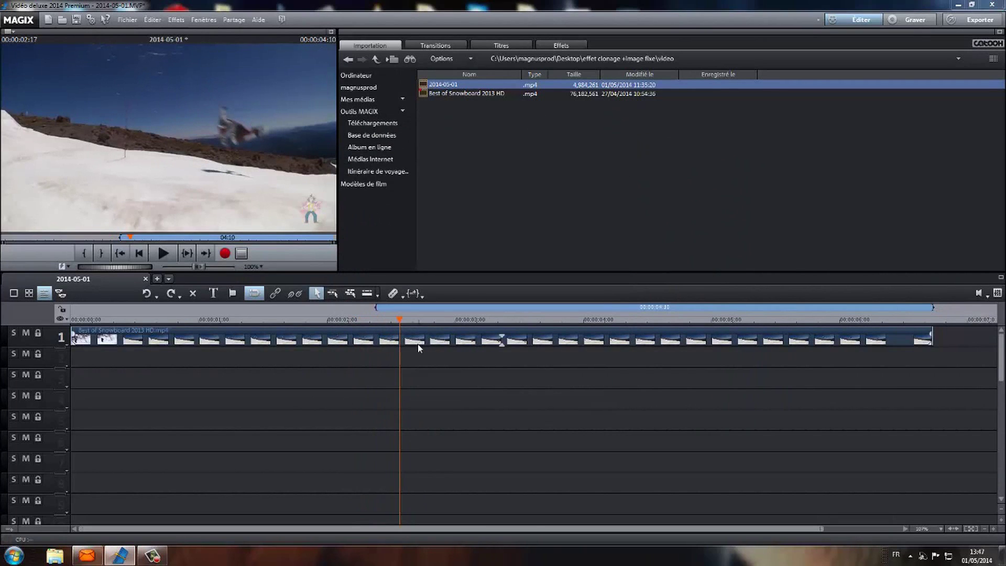
key("shift+j")
left_click(619, 295)
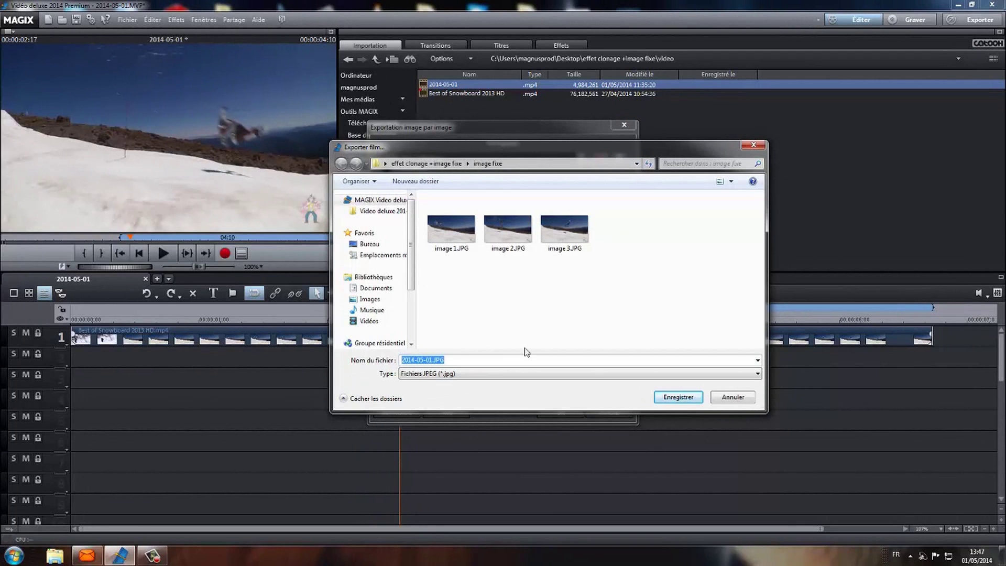
type("image 4")
key("Return")
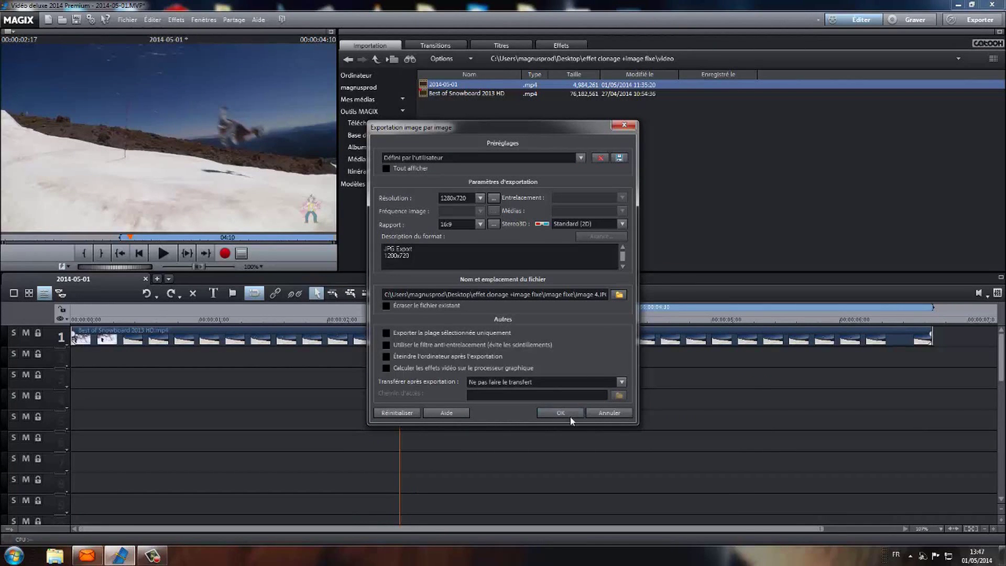
left_click(570, 416)
left_click(639, 326)
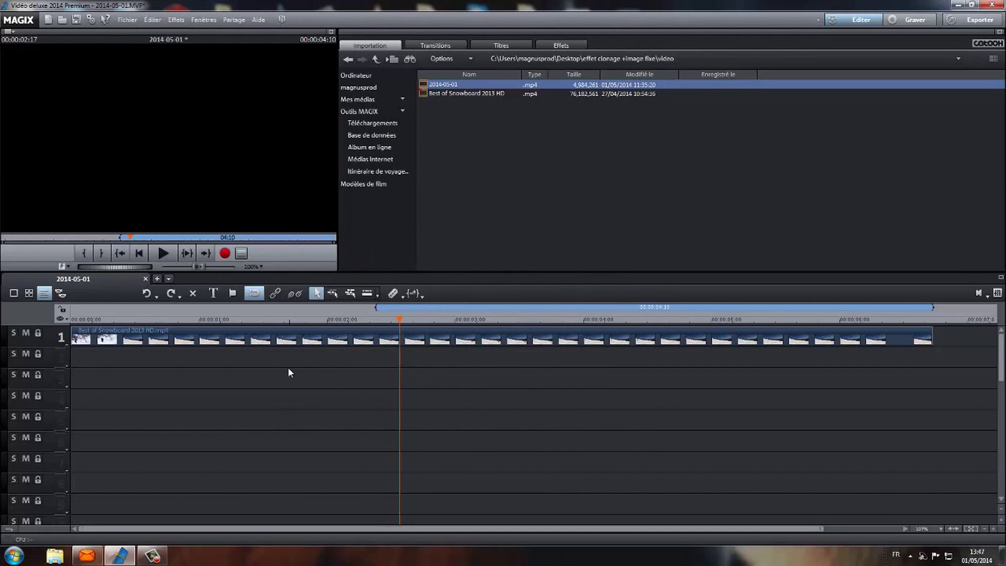
Browse to the image fixe folder and preview the exported stills image 1 to image 4 in turn
left_click(354, 61)
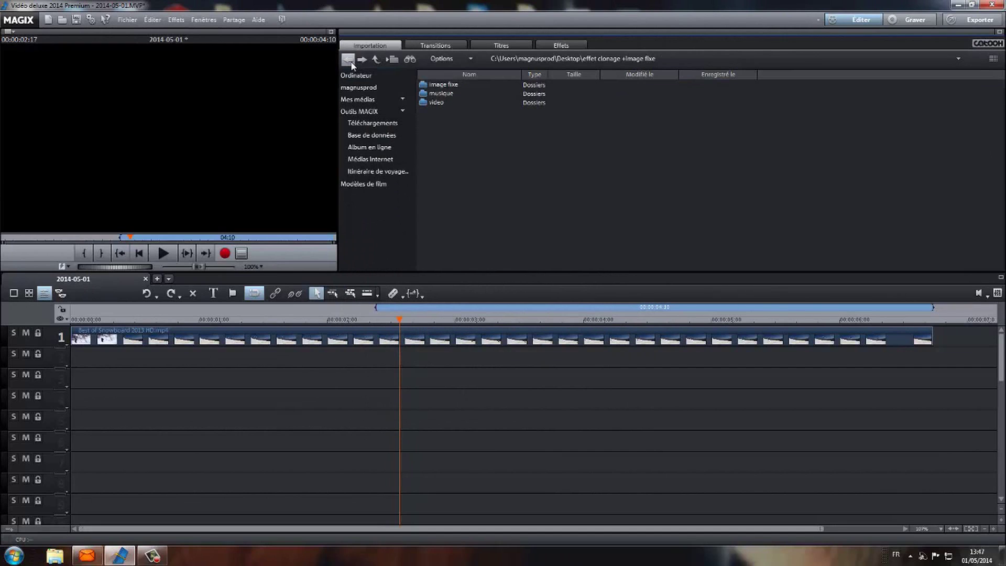
double_click(445, 85)
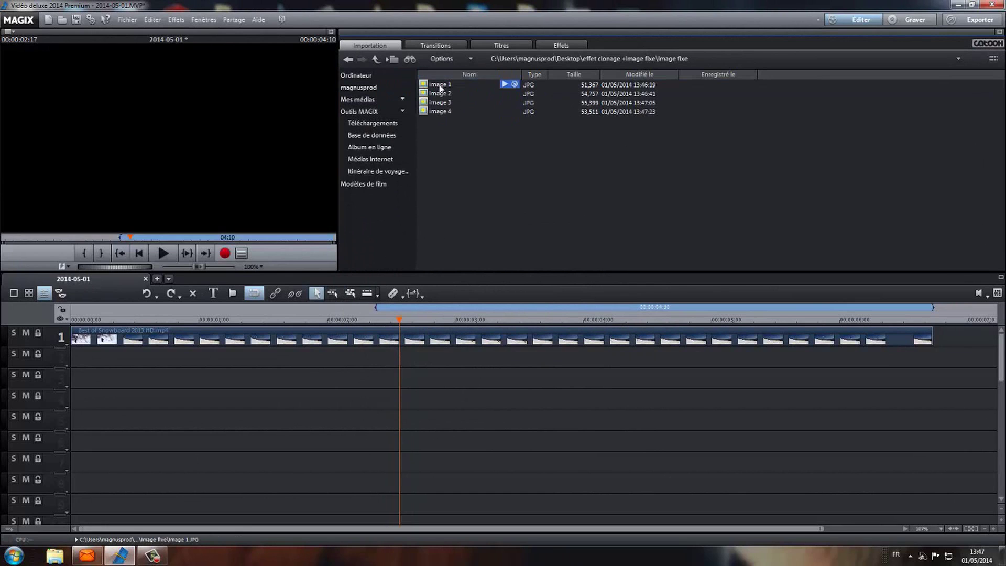
left_click(440, 94)
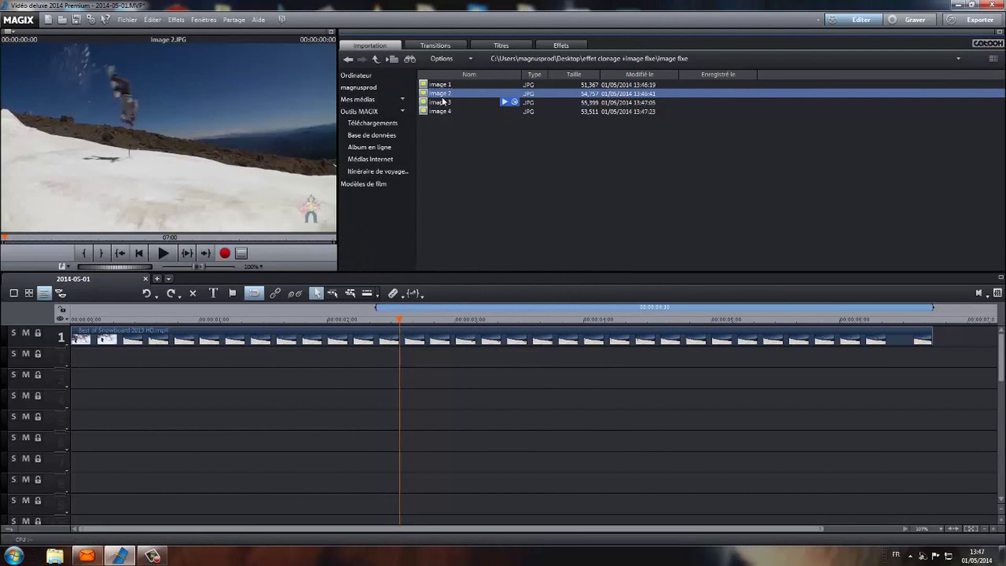
left_click(449, 86)
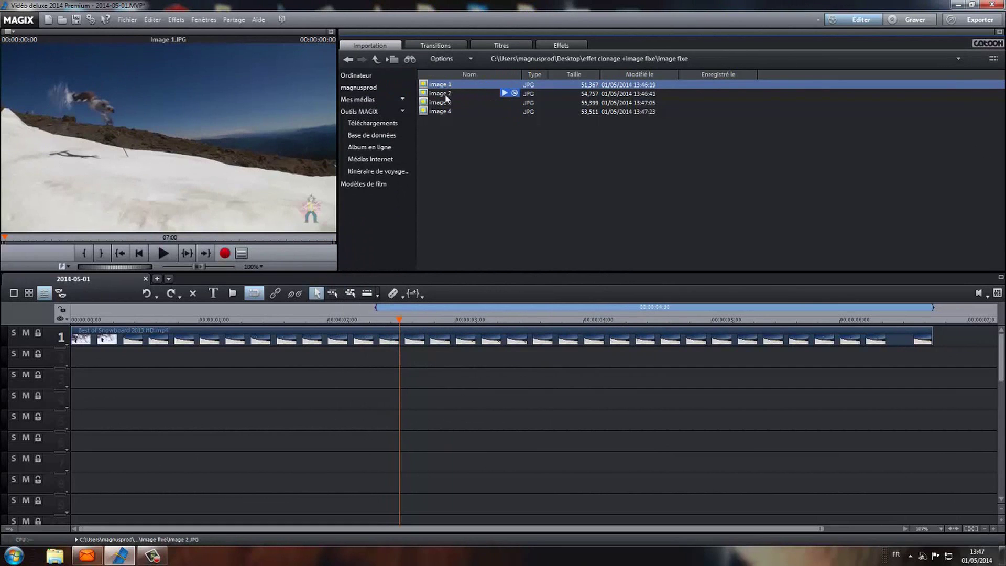
left_click(447, 94)
left_click(459, 103)
left_click(473, 110)
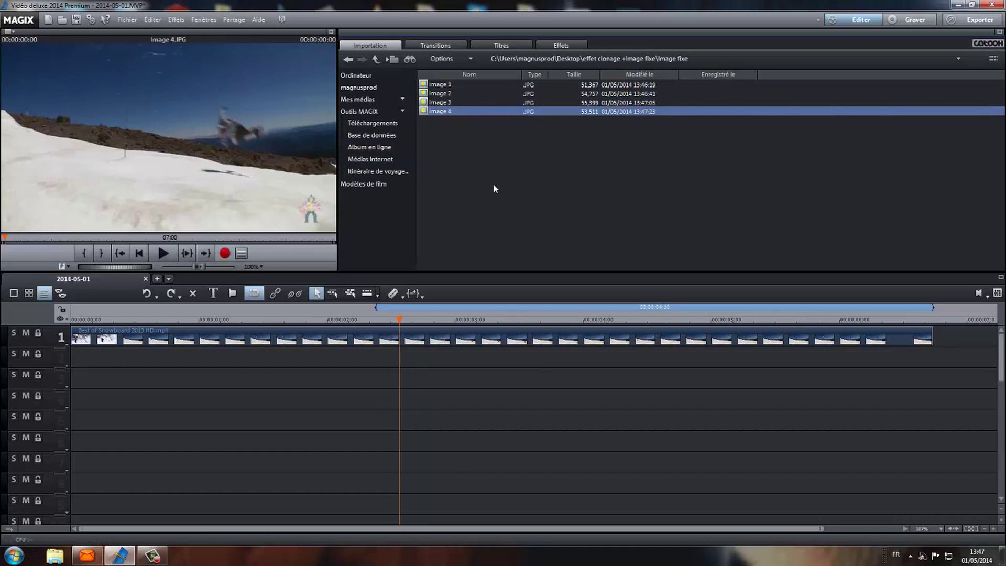
left_click(436, 86)
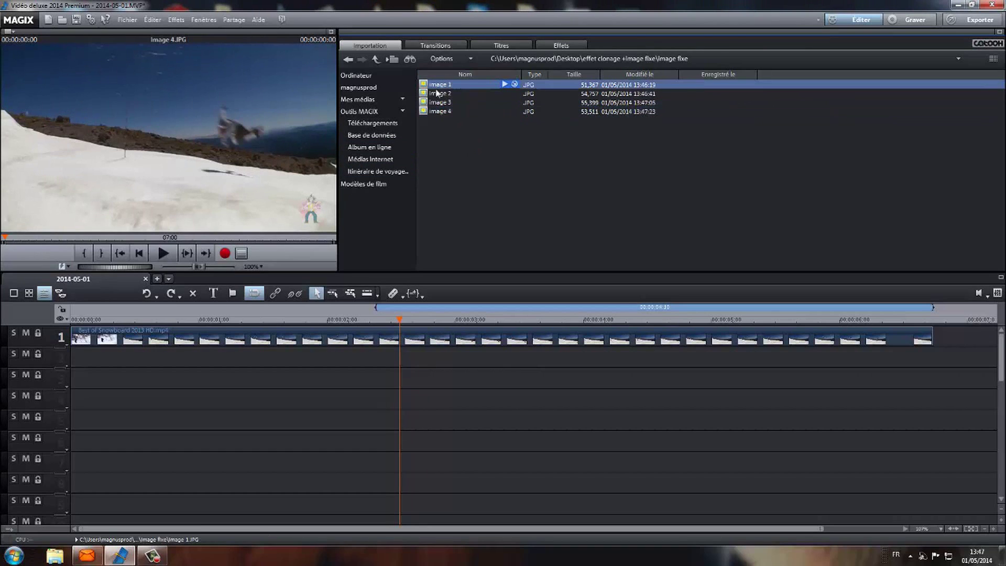
Minimize the video editor and launch MAGIX Photo Designer 7
left_click(958, 5)
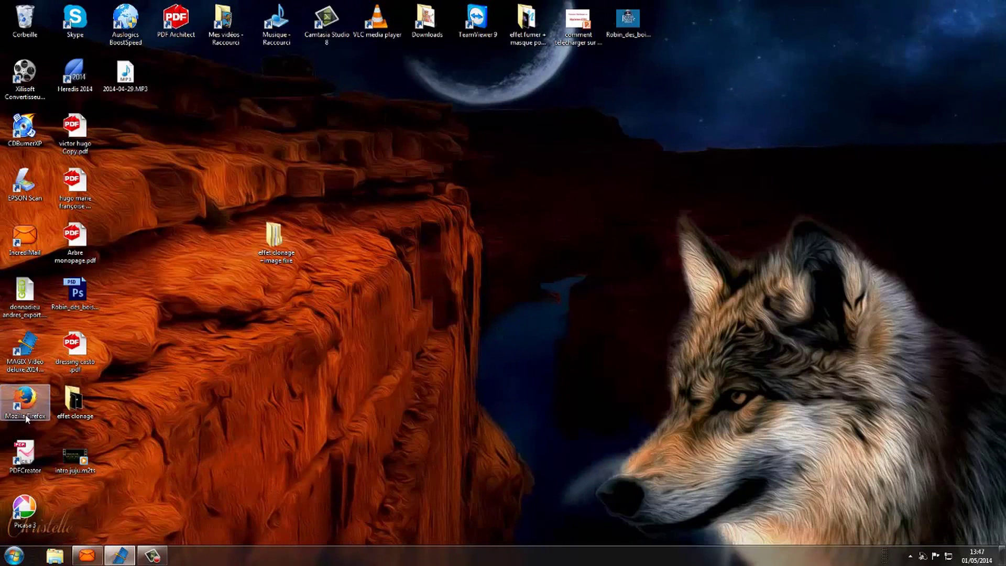
left_click(14, 556)
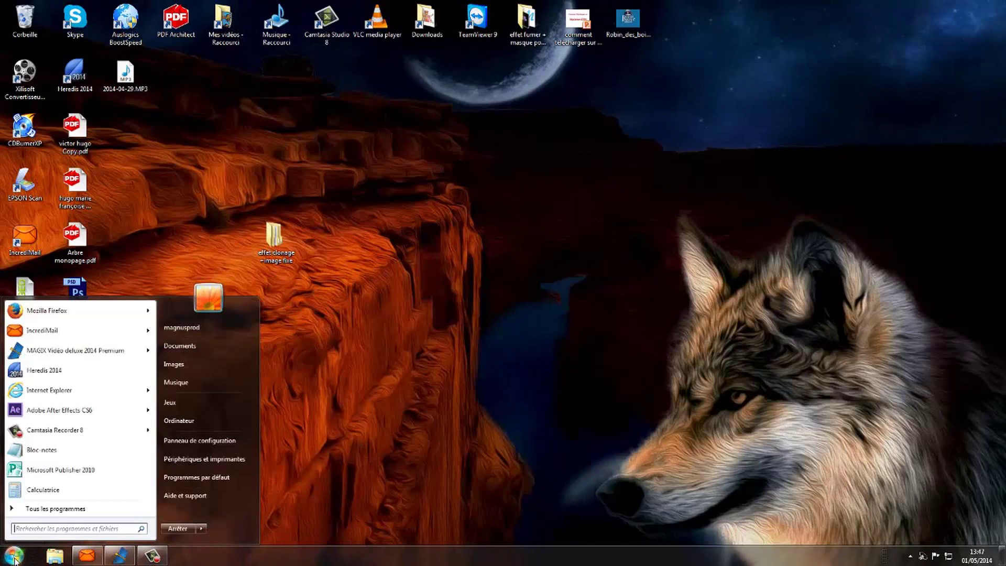
left_click(51, 511)
left_click(38, 427)
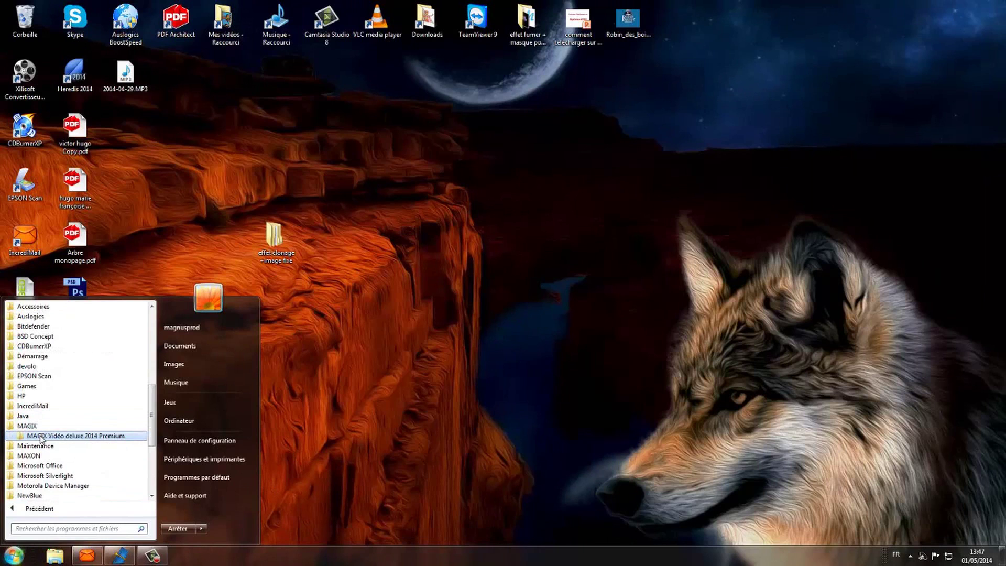
left_click(42, 436)
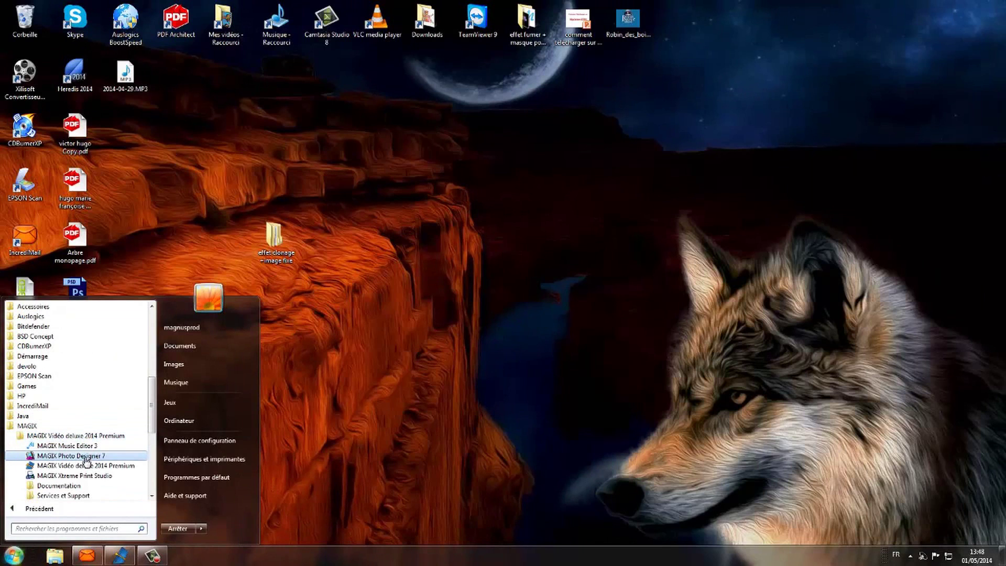
left_click(84, 458)
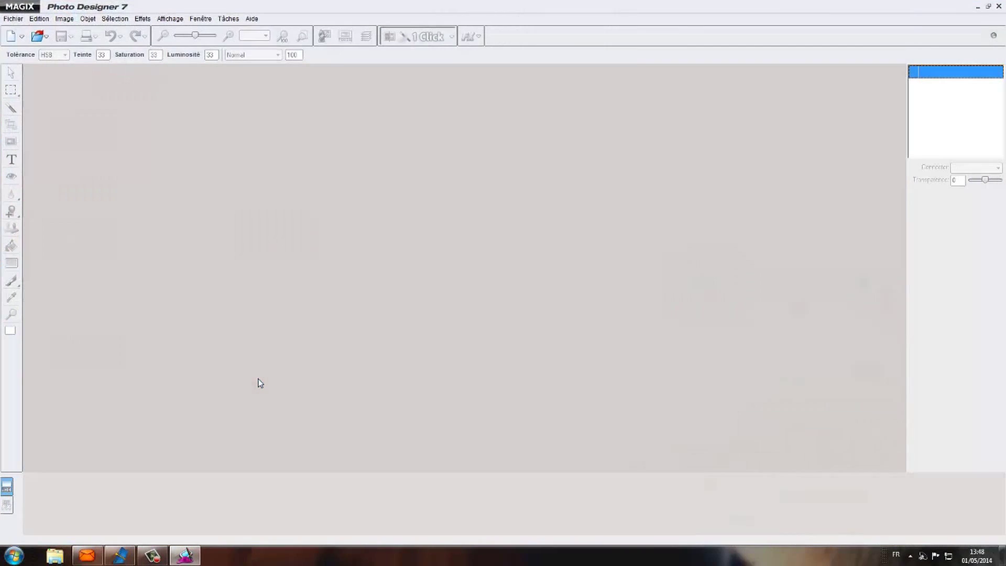
Open image 2.JPG, image 3.JPG and image 4.JPG together from the image fixe folder
left_click(13, 19)
left_click(31, 43)
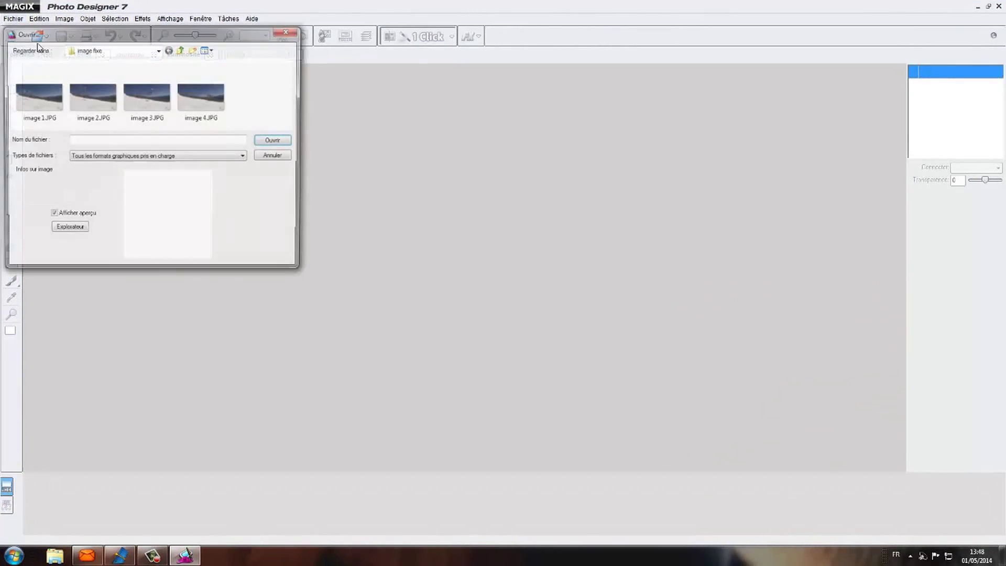
left_click(88, 101)
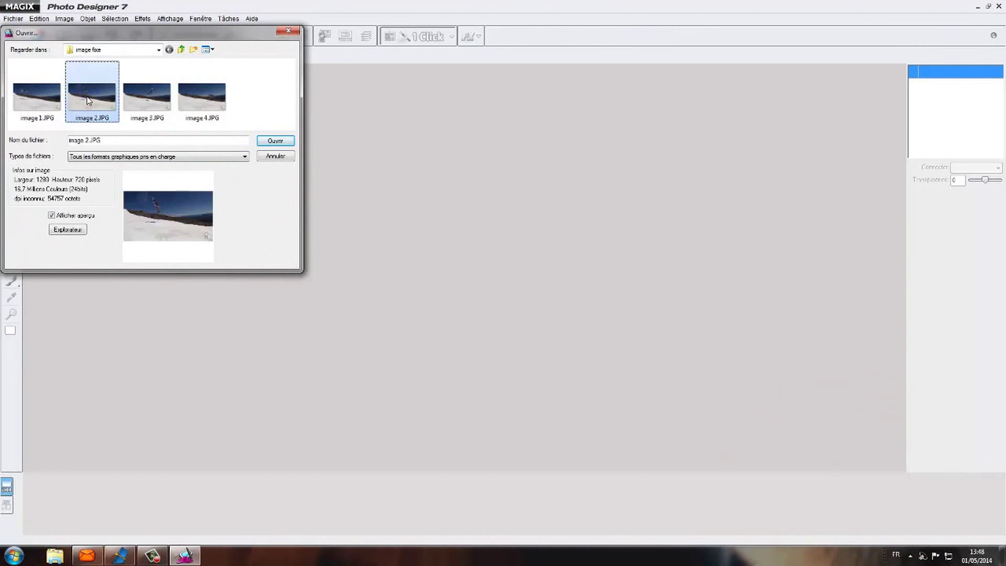
left_click(147, 102, "ctrl")
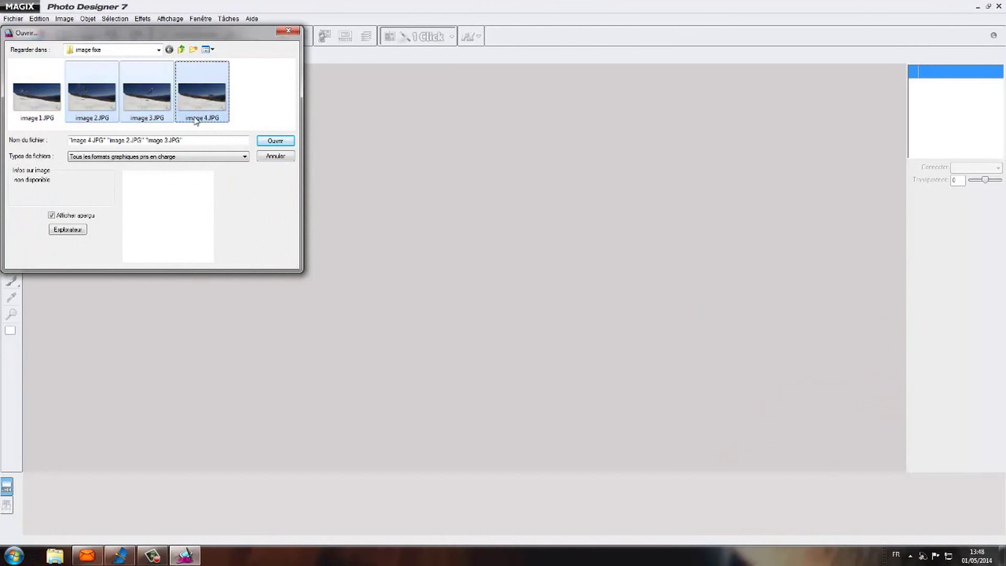
left_click(196, 119, "ctrl")
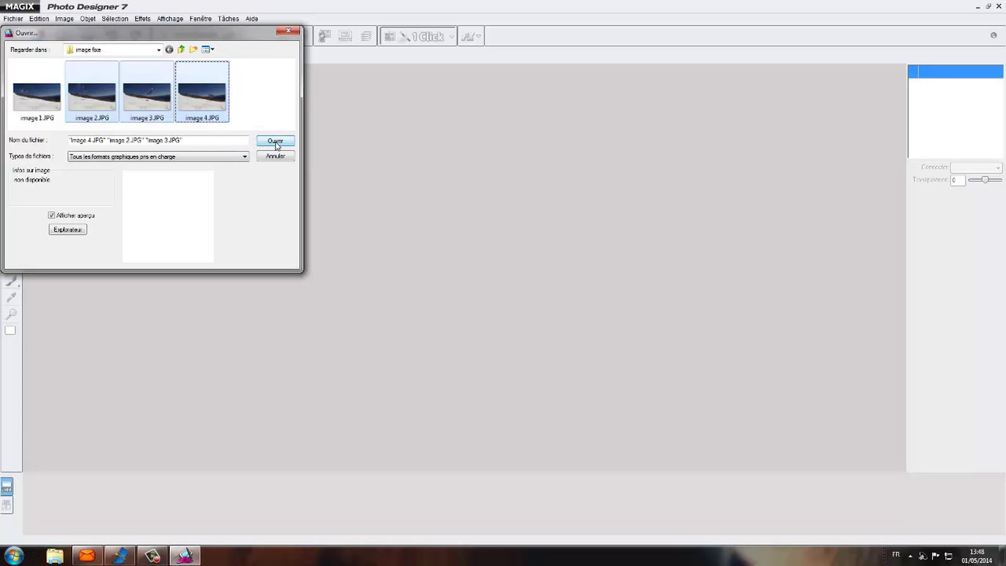
left_click(276, 141)
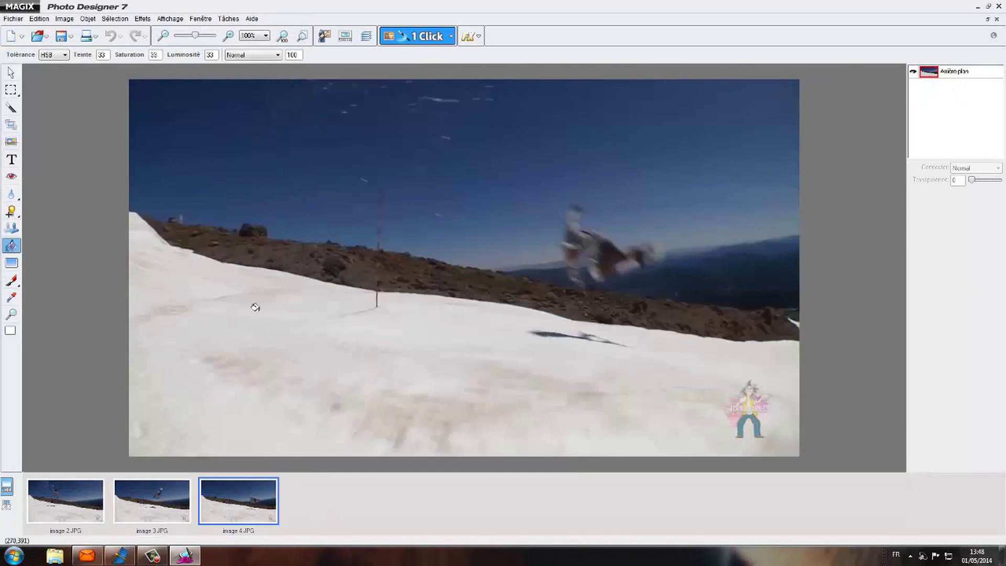
Switch to image 2.JPG and set the current colour to black (#000000)
left_click(52, 504)
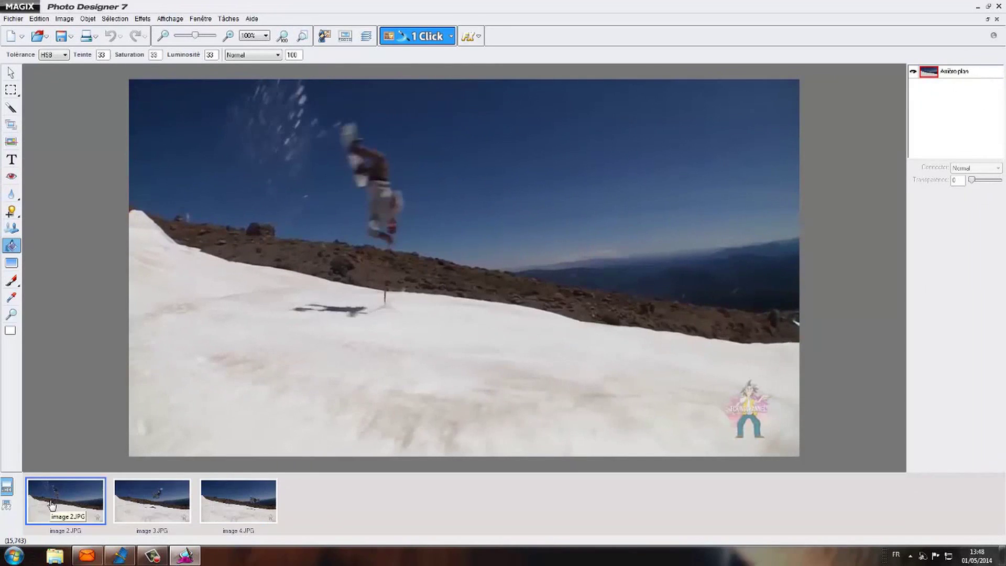
left_click(8, 332)
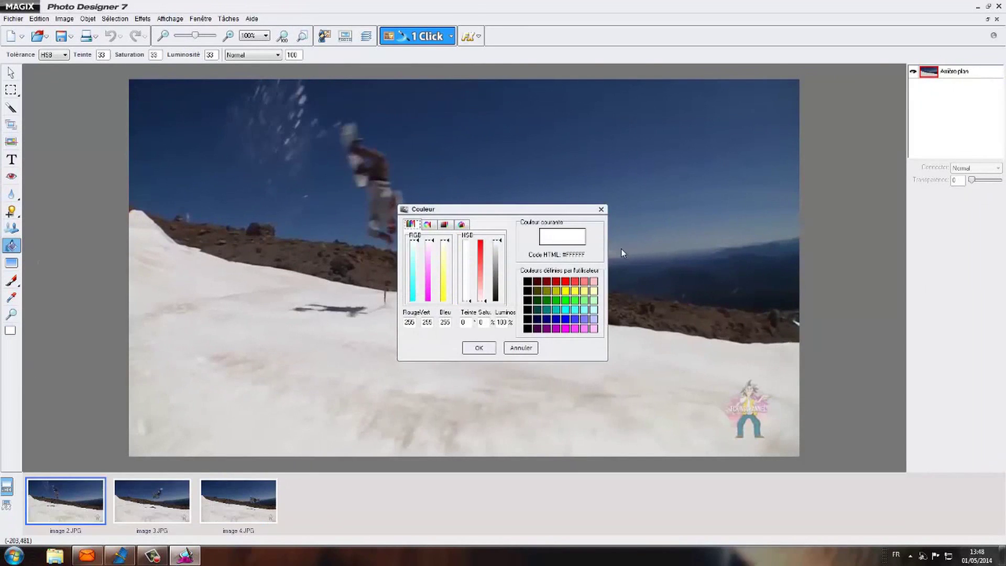
left_click_drag(502, 245, 502, 303)
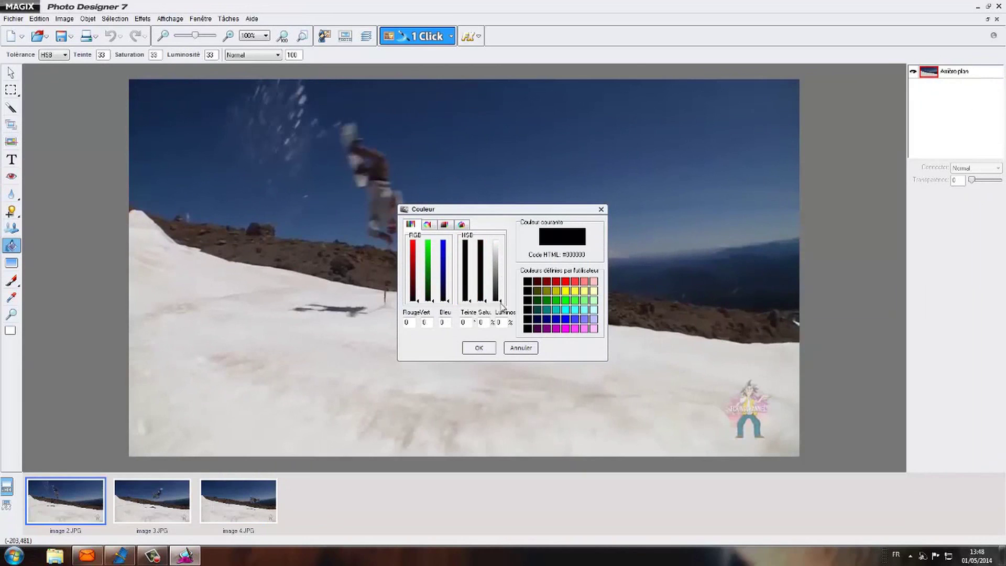
left_click(479, 348)
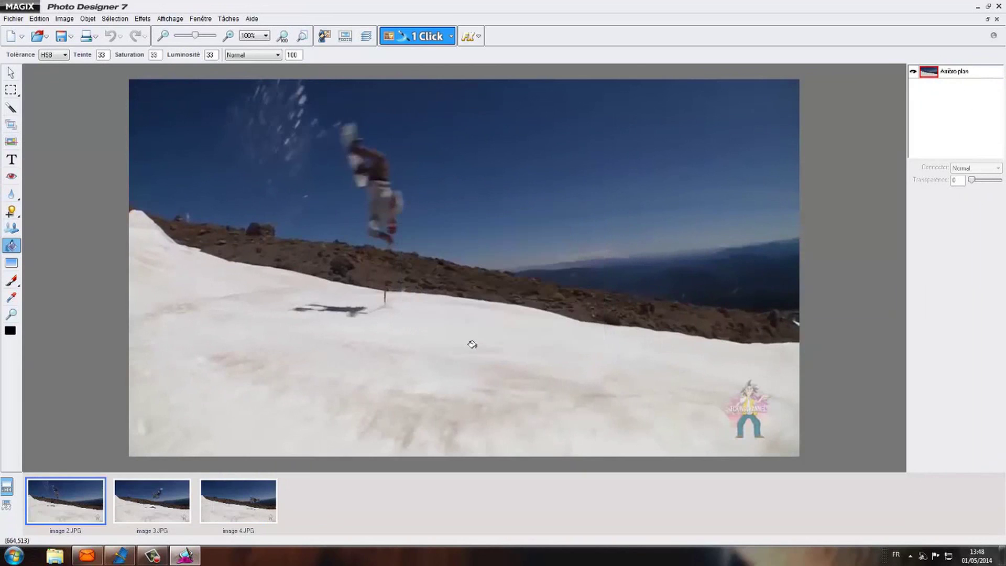
Draw a lasso selection closely around the airborne snowboarder and the shadow on the snow in image 2
left_click(20, 98)
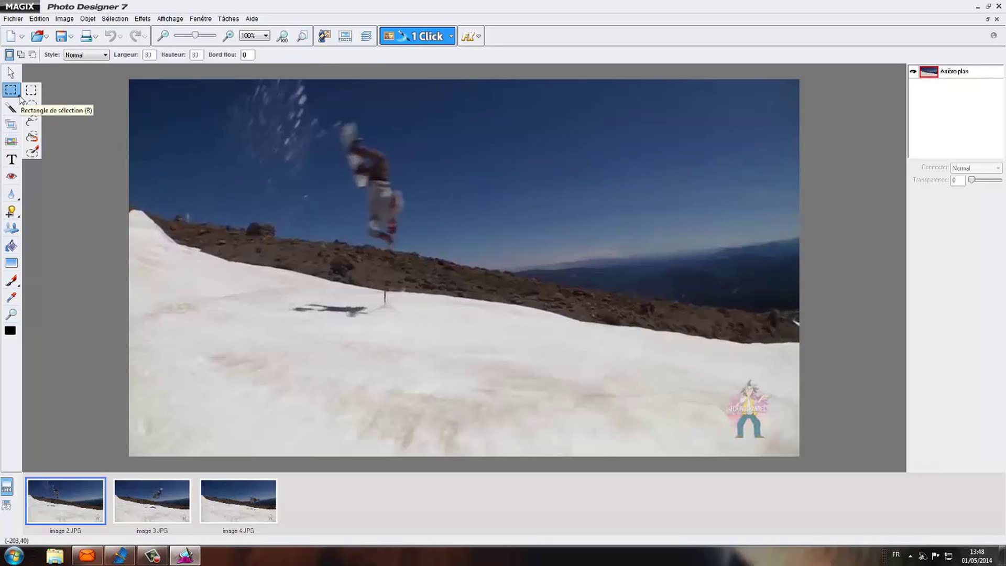
left_click(33, 122)
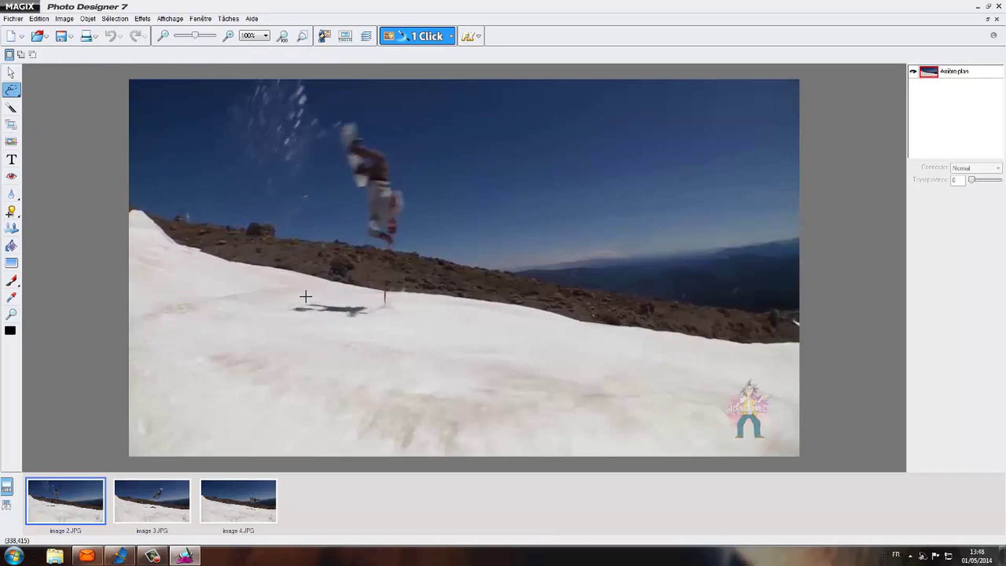
mouse_move(306, 297)
left_mouse_down()
mouse_move(283, 311)
mouse_move(361, 320)
mouse_move(398, 298)
mouse_move(394, 243)
mouse_move(410, 193)
mouse_move(358, 113)
mouse_move(335, 115)
mouse_move(328, 131)
mouse_move(342, 179)
mouse_move(363, 203)
mouse_move(359, 233)
mouse_move(374, 250)
mouse_move(379, 302)
mouse_move(303, 295)
left_mouse_up()
Invert the snowboarder selection and fill the surrounding background with black, keeping #000000 as the colour
left_click(10, 331)
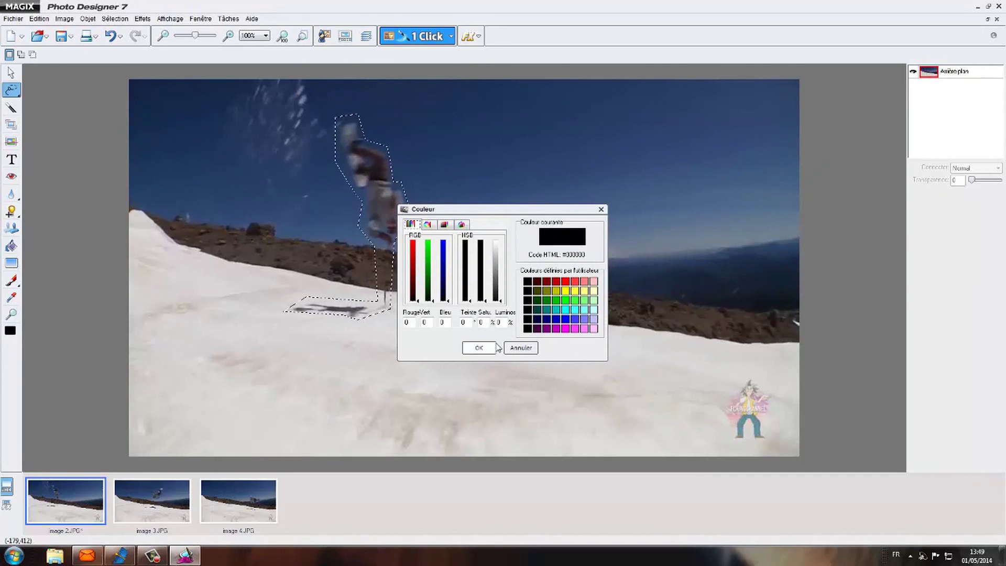
left_click(480, 349)
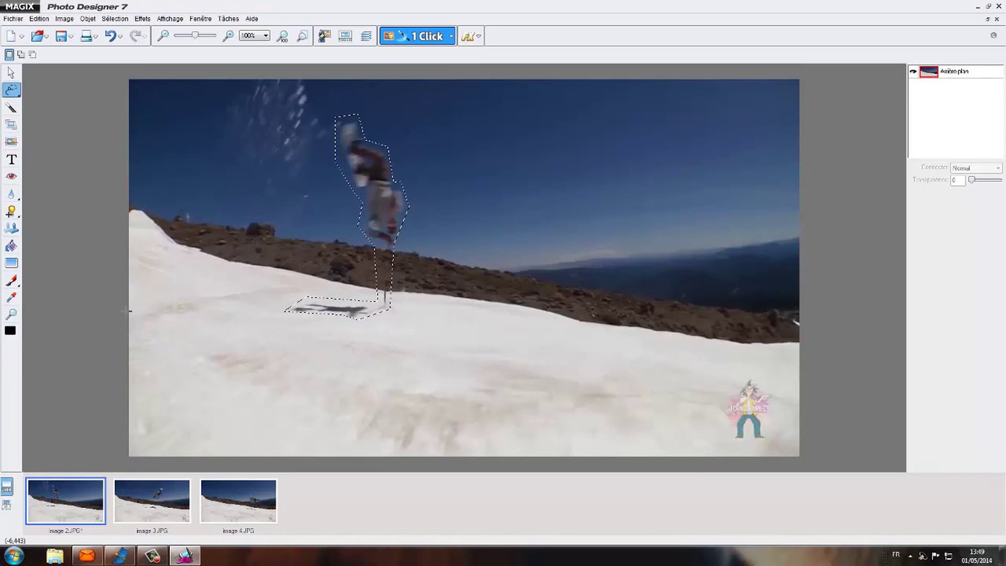
key("ctrl+shift+i")
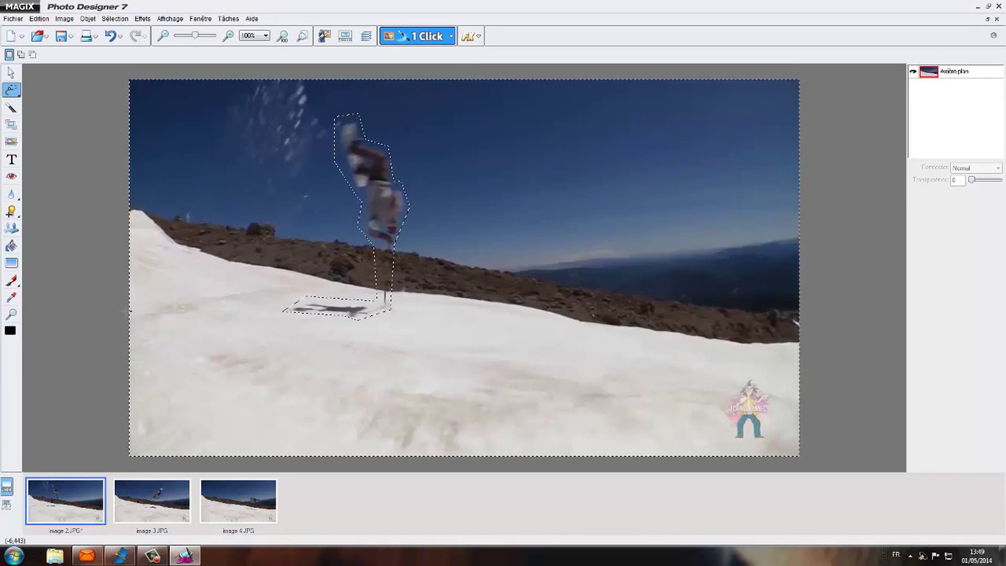
left_click(11, 246)
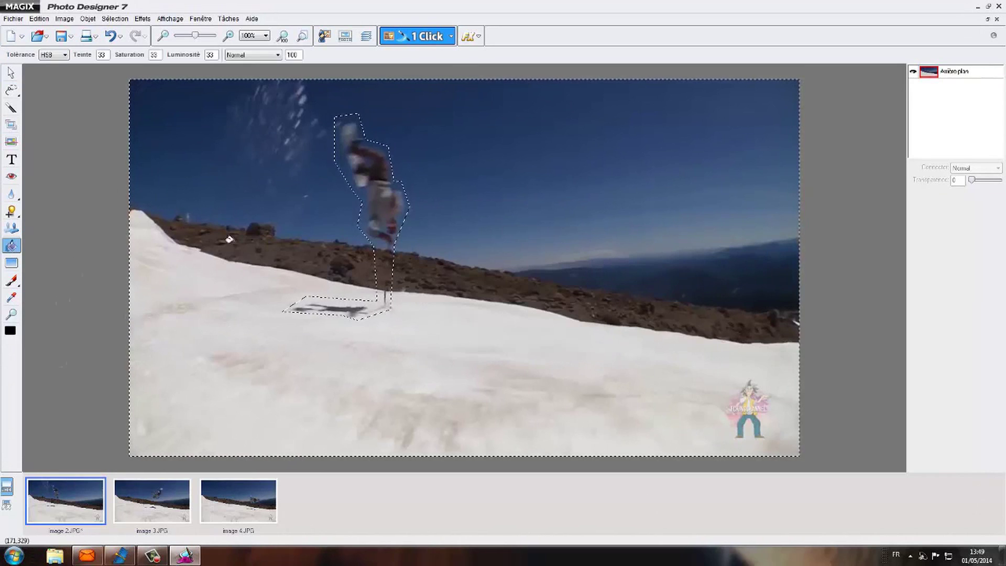
left_click(233, 234)
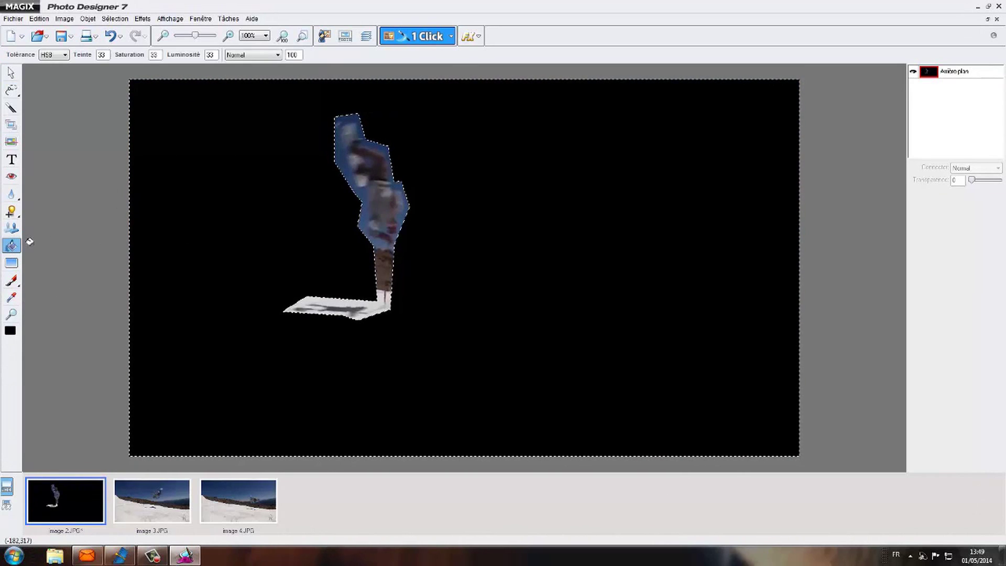
Set the current colour to white (#FFFFFF), invert the selection back to the snowboarder area in image 2 and fill it with white
left_click(11, 331)
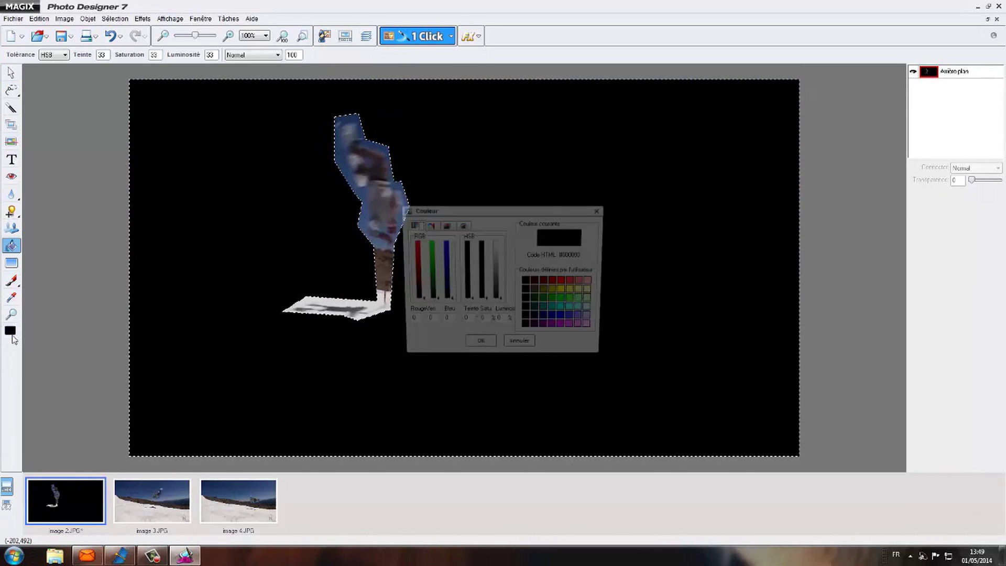
left_click_drag(503, 303, 502, 241)
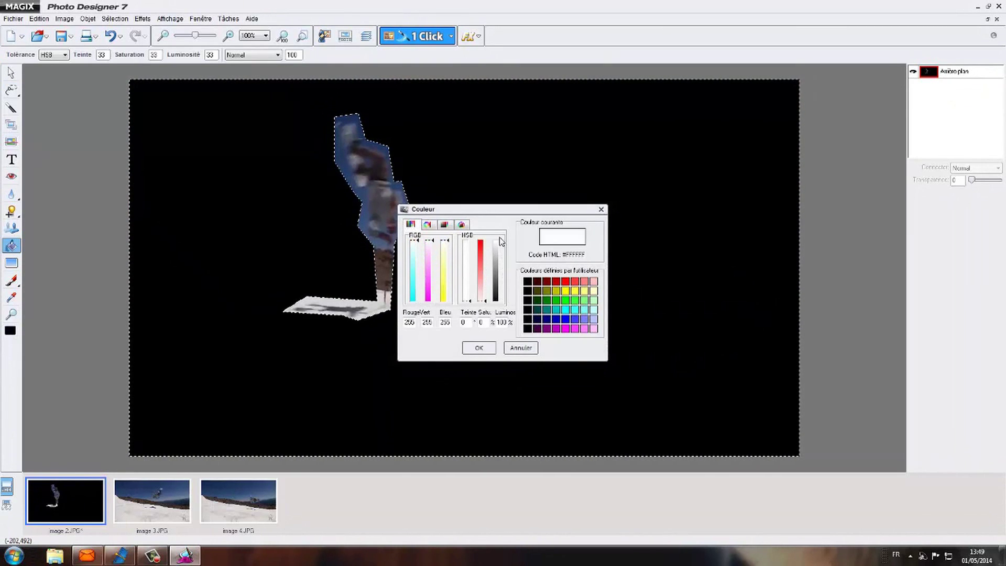
left_click(477, 348)
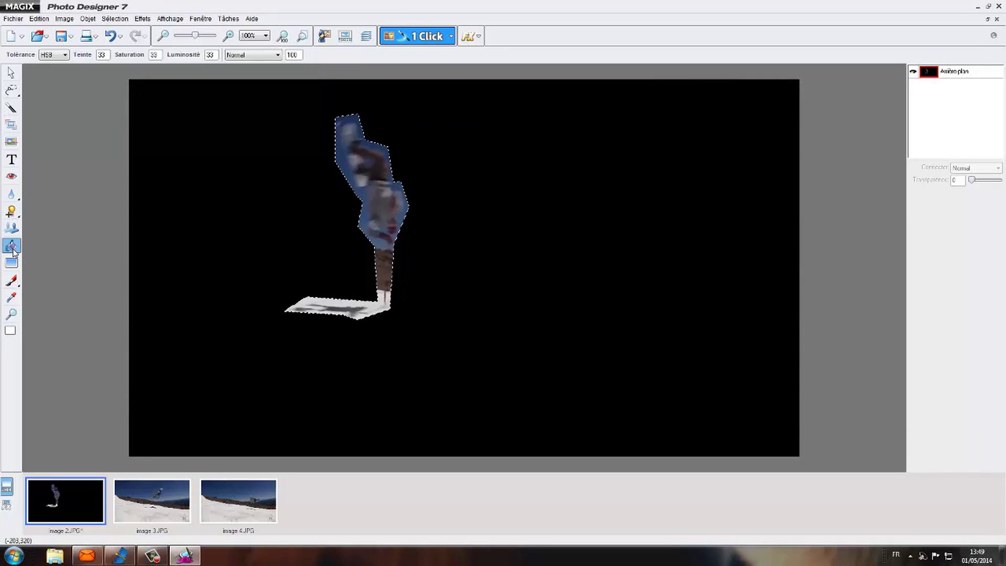
left_click(358, 182)
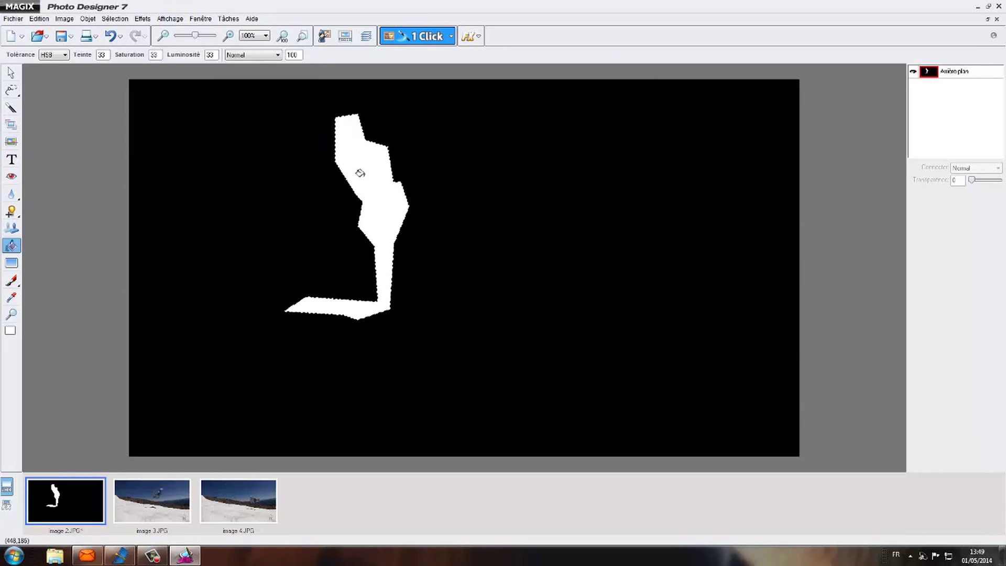
Save the finished image 2 mask as a copy instead of overwriting the original
left_click(20, 20)
left_click(44, 100)
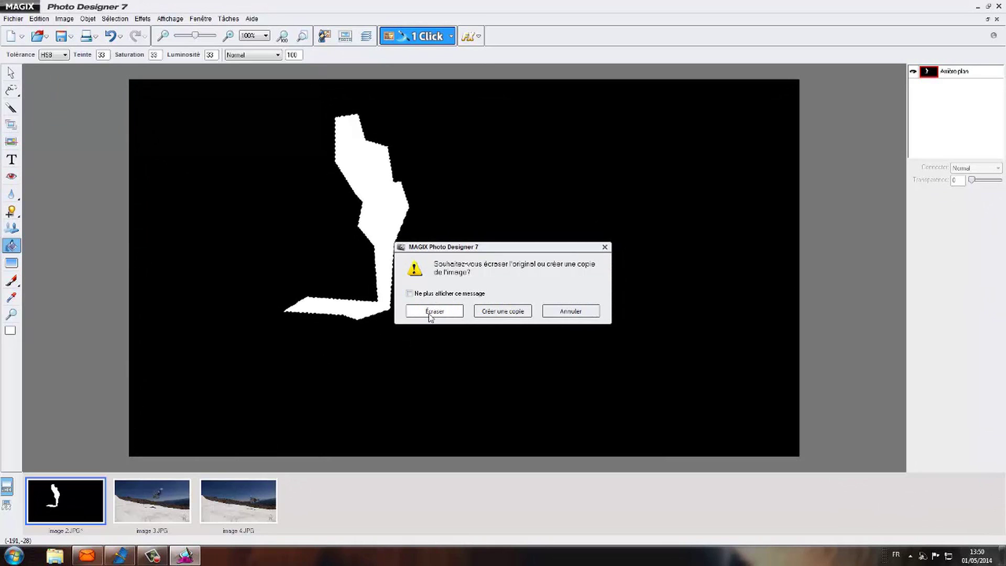
left_click(514, 313)
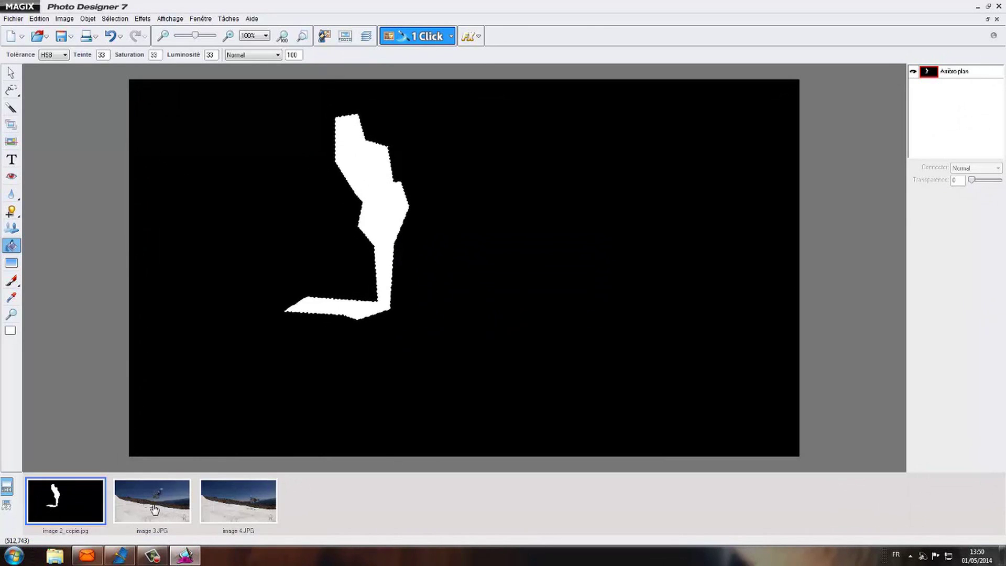
Switch to image 3.JPG and draw a lasso selection around the airborne snowboarder, the pole and the shadow on the snow
left_click(152, 508)
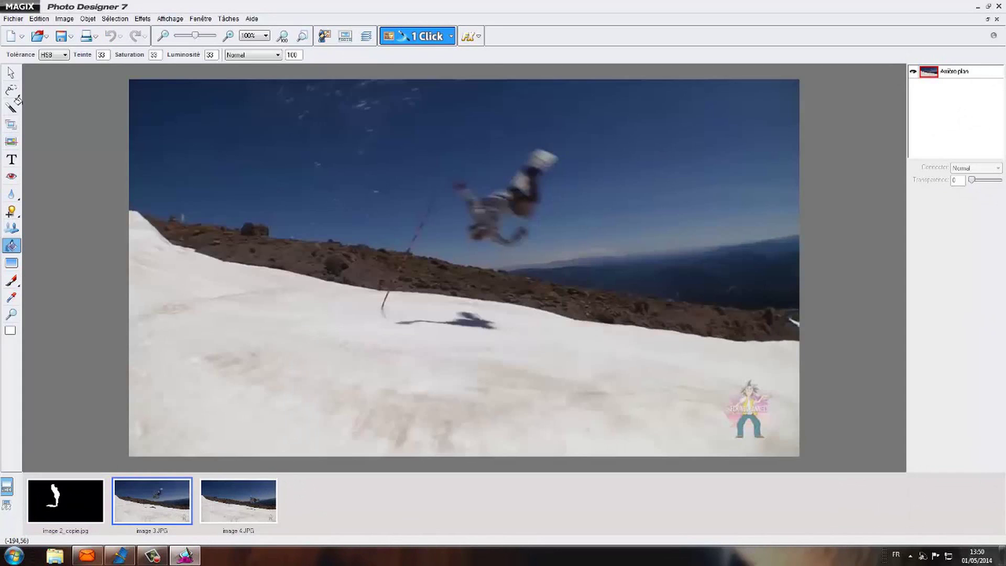
left_click(11, 90)
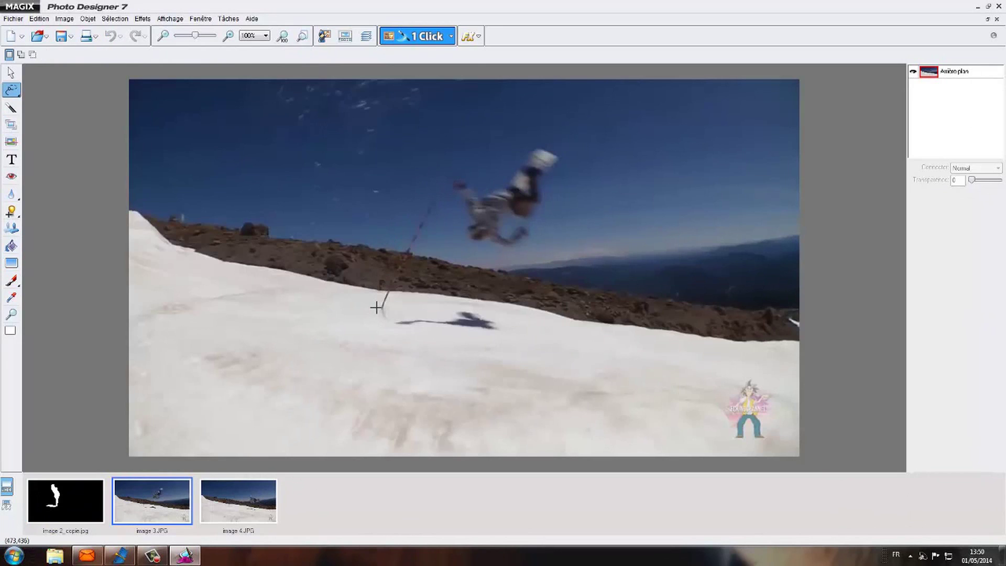
mouse_move(376, 308)
left_mouse_down()
mouse_move(383, 330)
mouse_move(502, 332)
mouse_move(468, 310)
mouse_move(542, 230)
mouse_move(530, 225)
mouse_move(547, 202)
mouse_move(539, 178)
mouse_move(563, 168)
mouse_move(564, 152)
mouse_move(518, 163)
left_mouse_up()
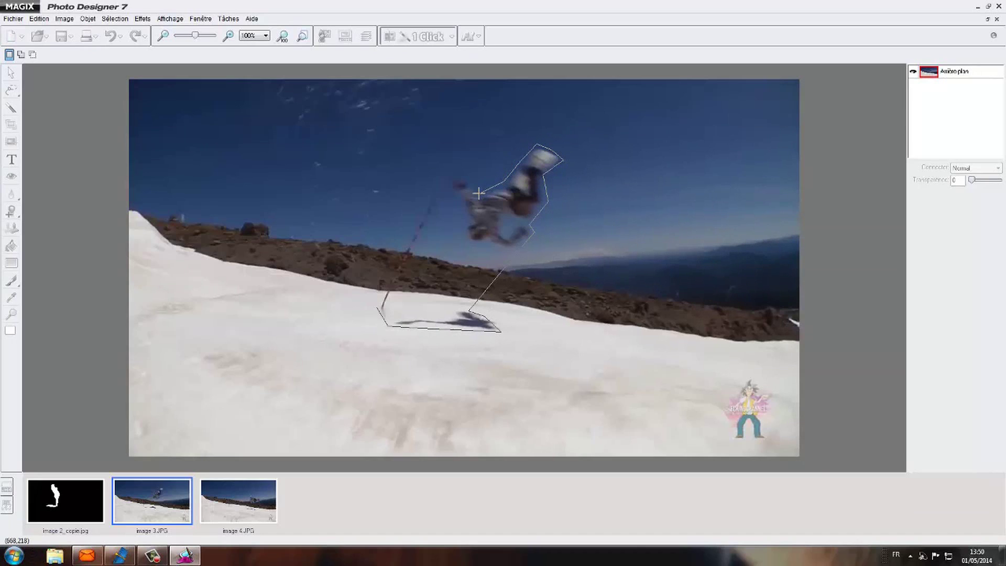
mouse_move(478, 193)
left_mouse_down()
mouse_move(457, 175)
mouse_move(466, 171)
mouse_move(446, 176)
mouse_move(411, 220)
mouse_move(438, 200)
mouse_move(428, 188)
mouse_move(402, 250)
left_mouse_up()
left_click_drag(377, 308, 377, 301)
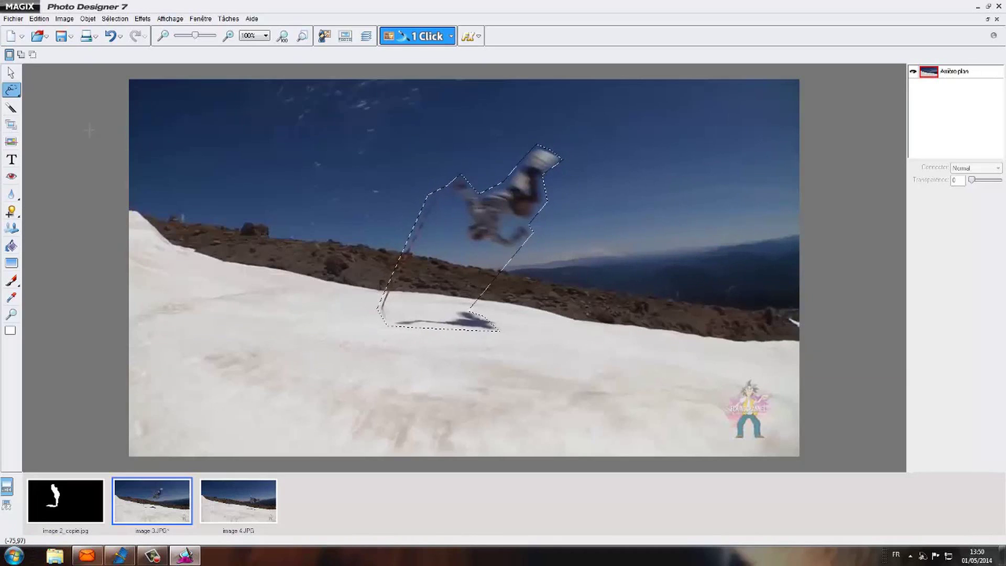
Invert the selection in image 3, set the current colour to black (#000000) and fill the background with it
key("ctrl+i")
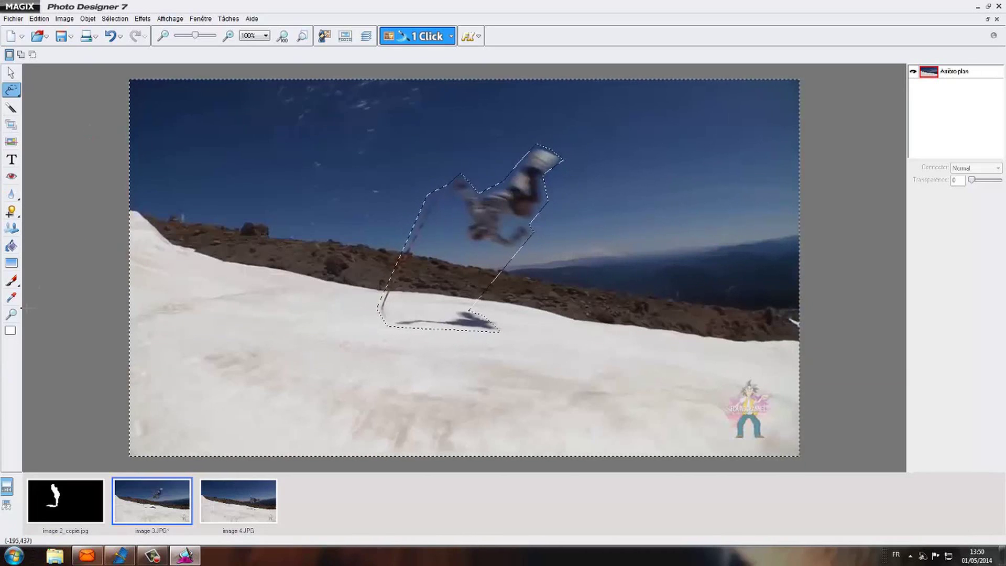
left_click(10, 331)
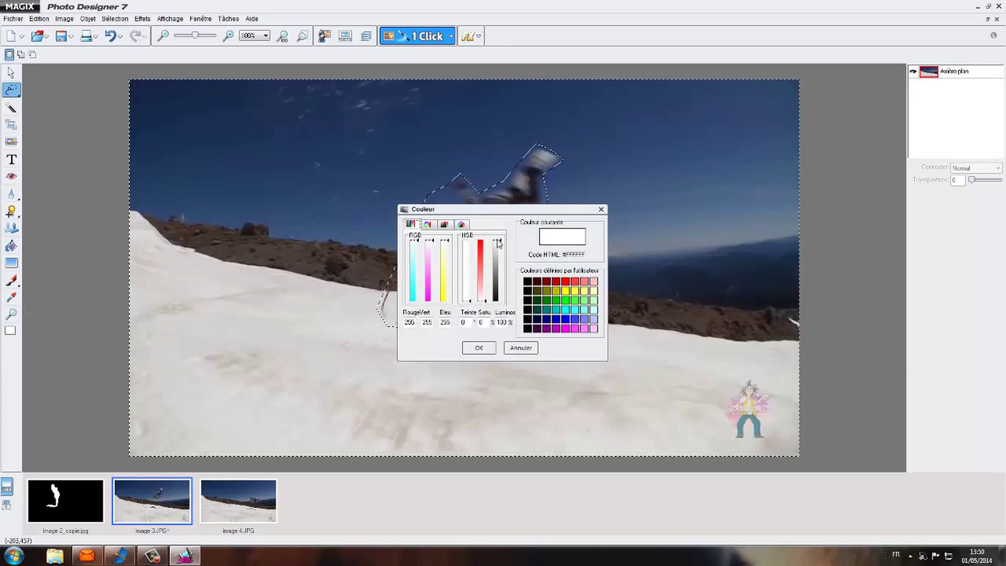
left_click_drag(501, 240, 501, 312)
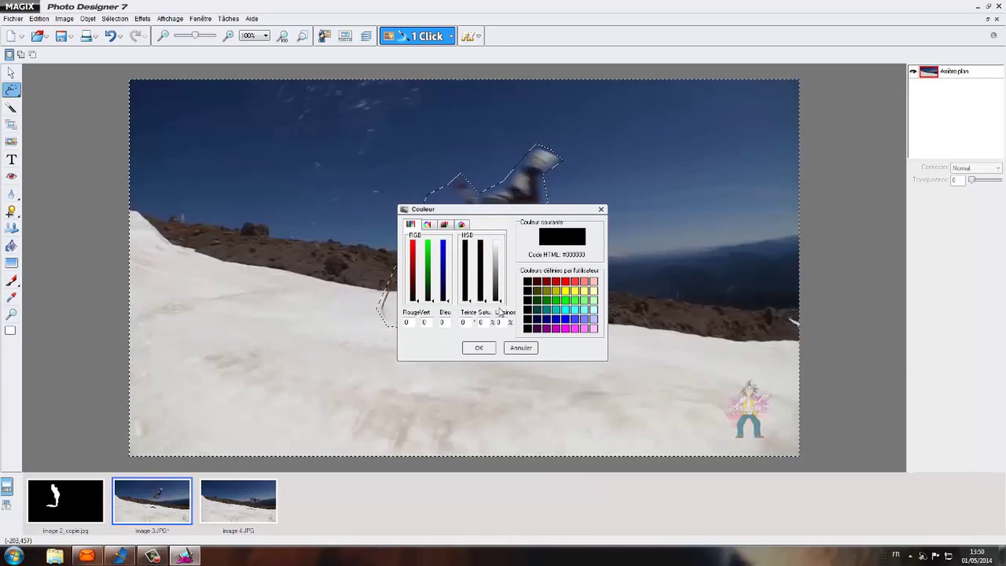
left_click(478, 348)
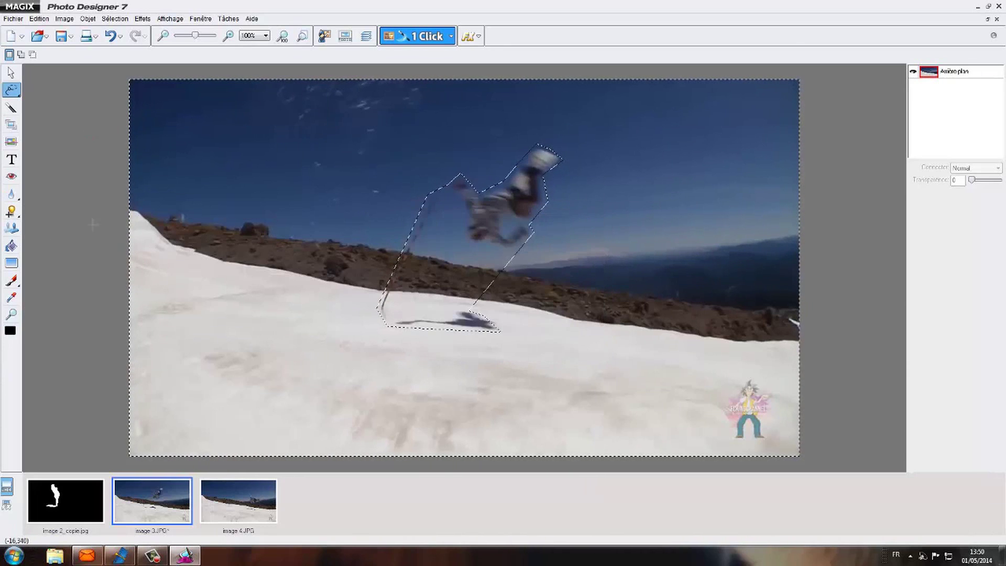
left_click(12, 246)
left_click(344, 230)
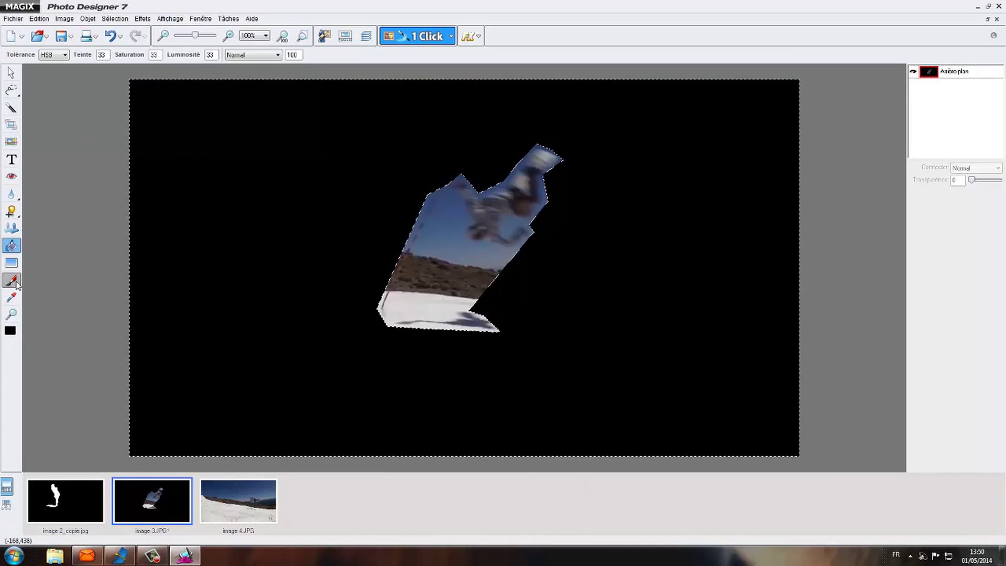
Set the current colour to white, invert the selection back to the snowboarder area in image 3 and fill it with white
left_click(10, 330)
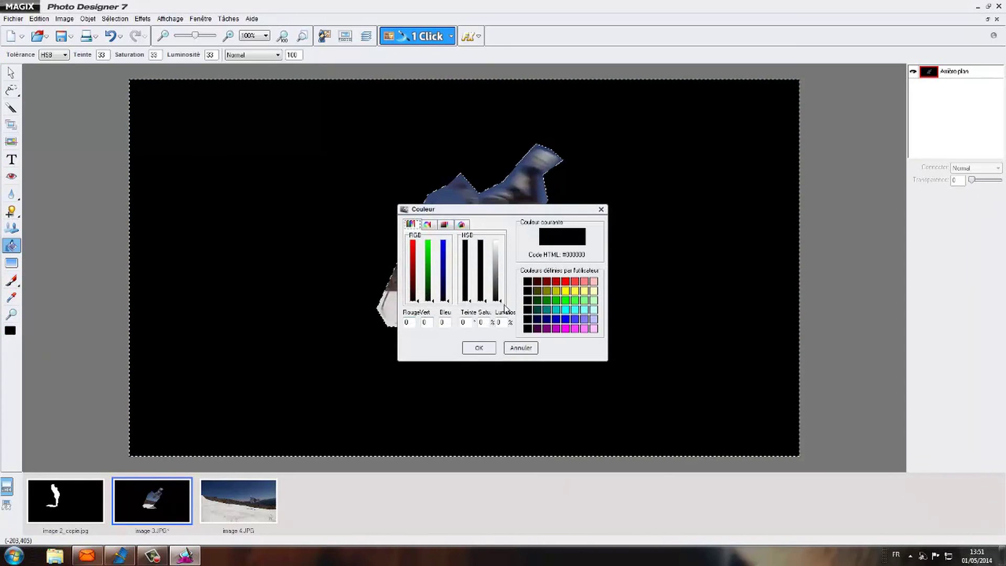
left_click(501, 241)
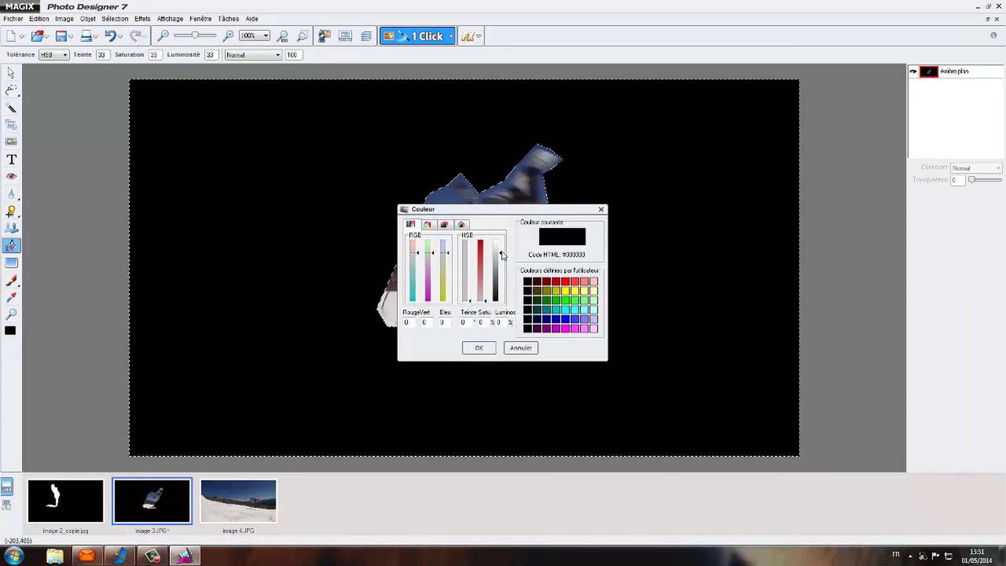
left_click(478, 347)
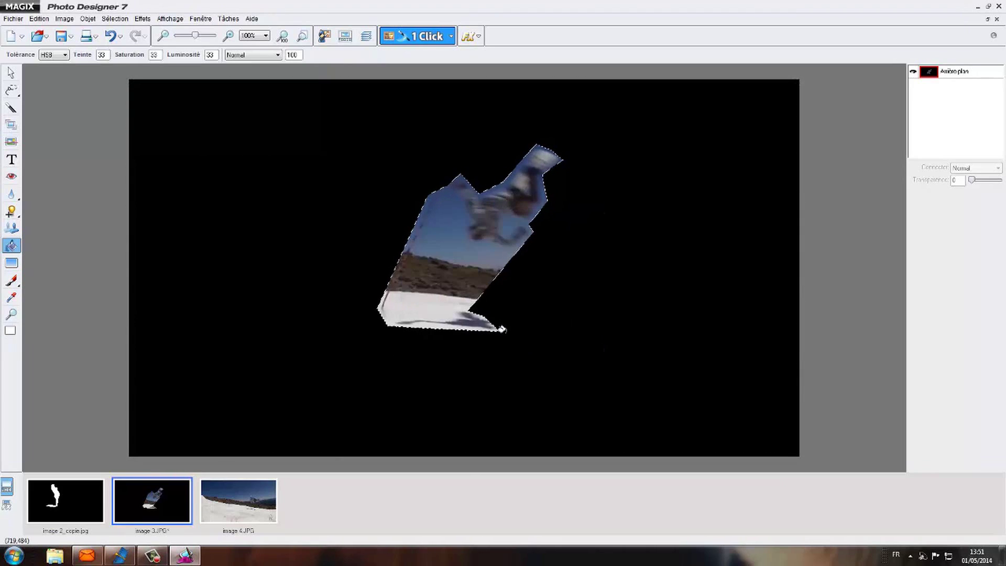
left_click(465, 273)
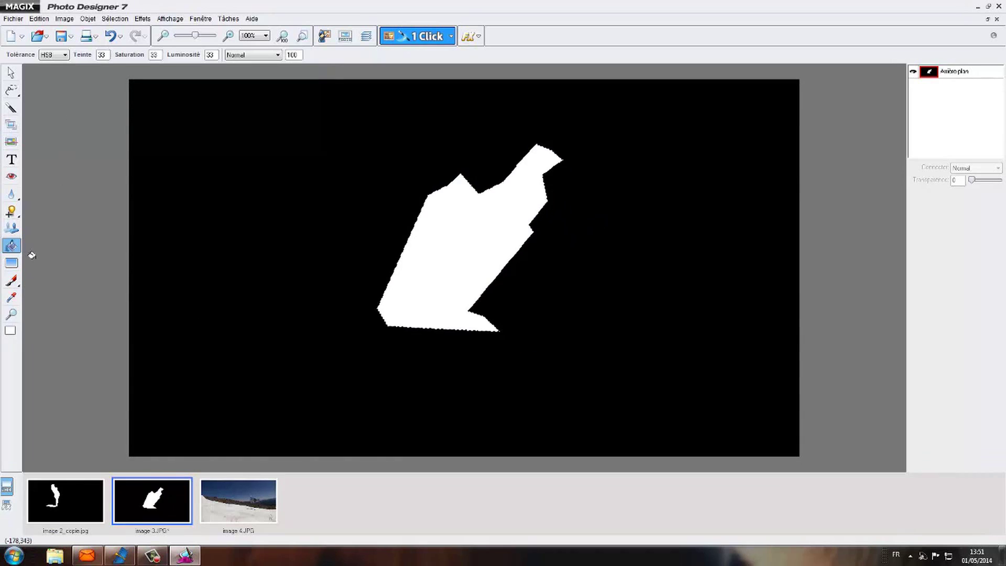
Save the image 3 mask as a copy, keeping the original file
left_click(13, 18)
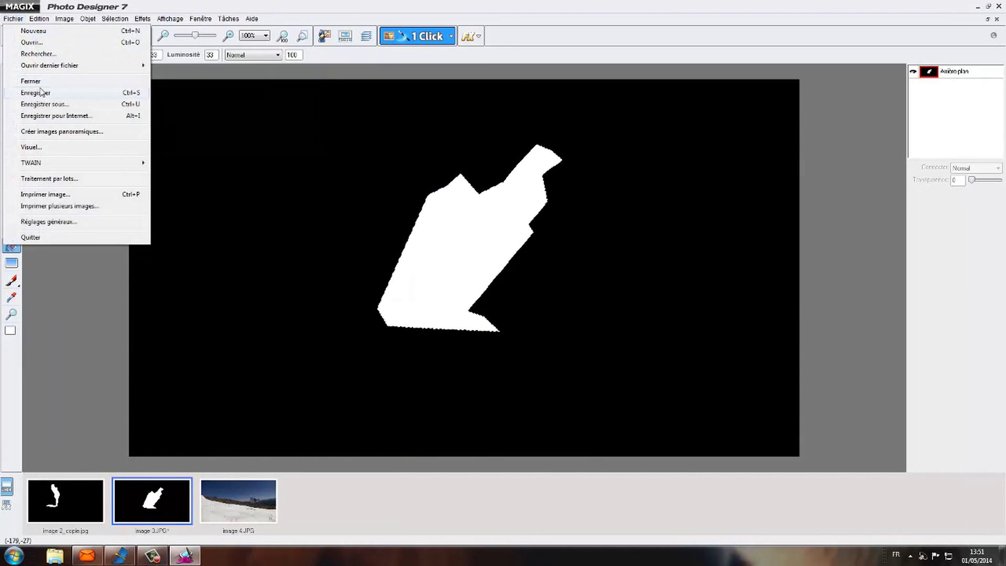
left_click(42, 93)
left_click(514, 313)
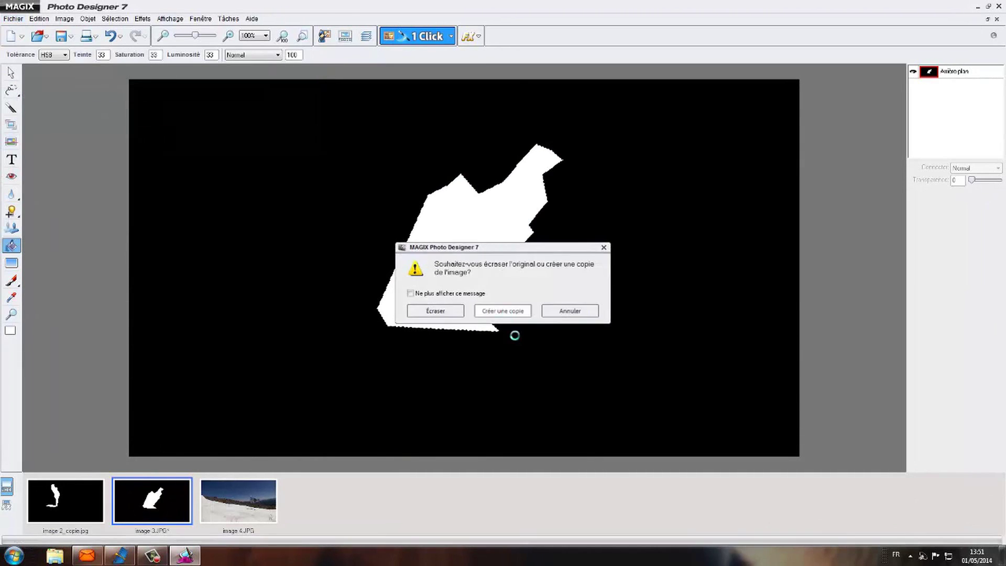
Switch to image 4.JPG, draw a lasso selection around the snowboarder and the shadow on the snow, and invert it
left_click(276, 503)
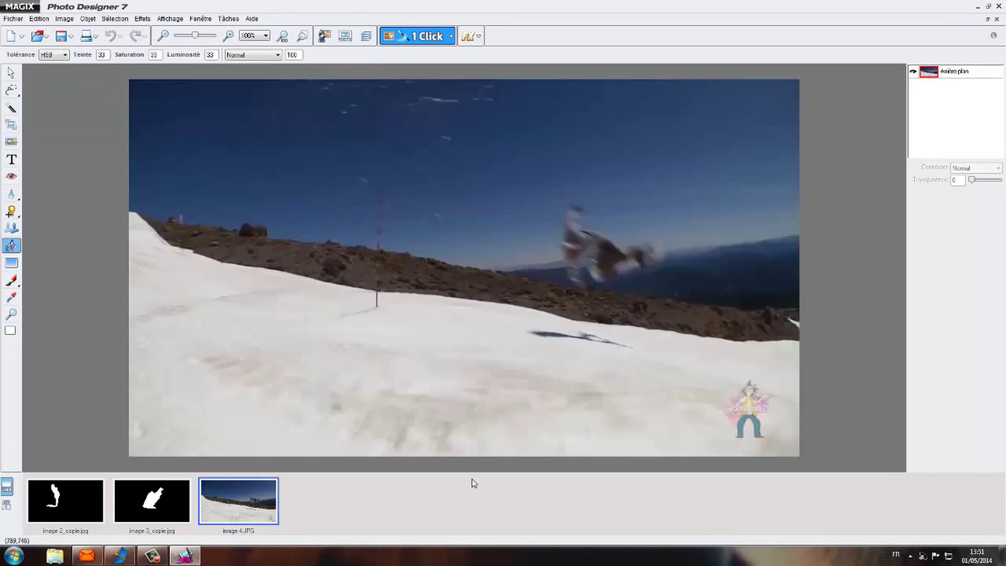
left_click(14, 92)
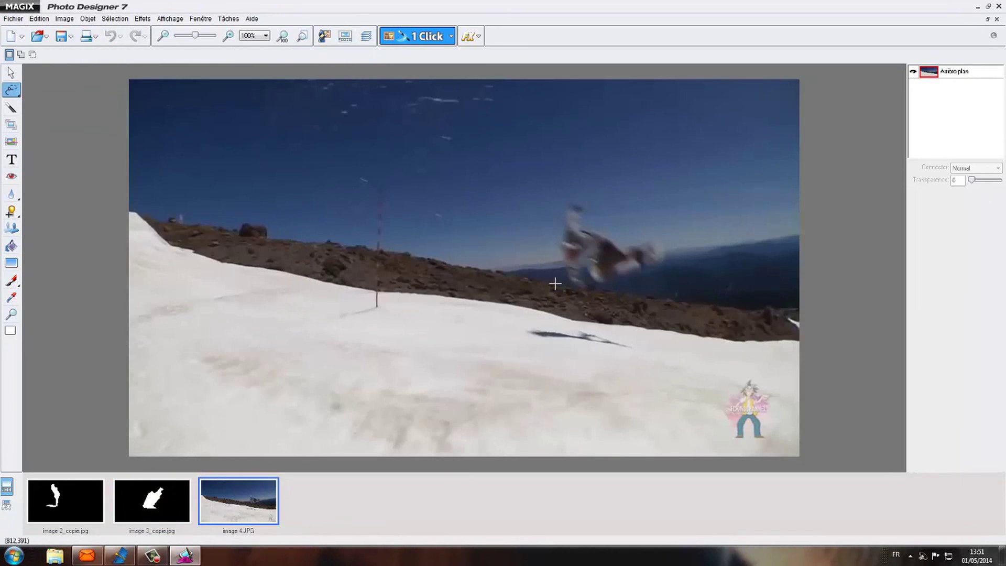
left_click_drag(560, 287, 551, 267)
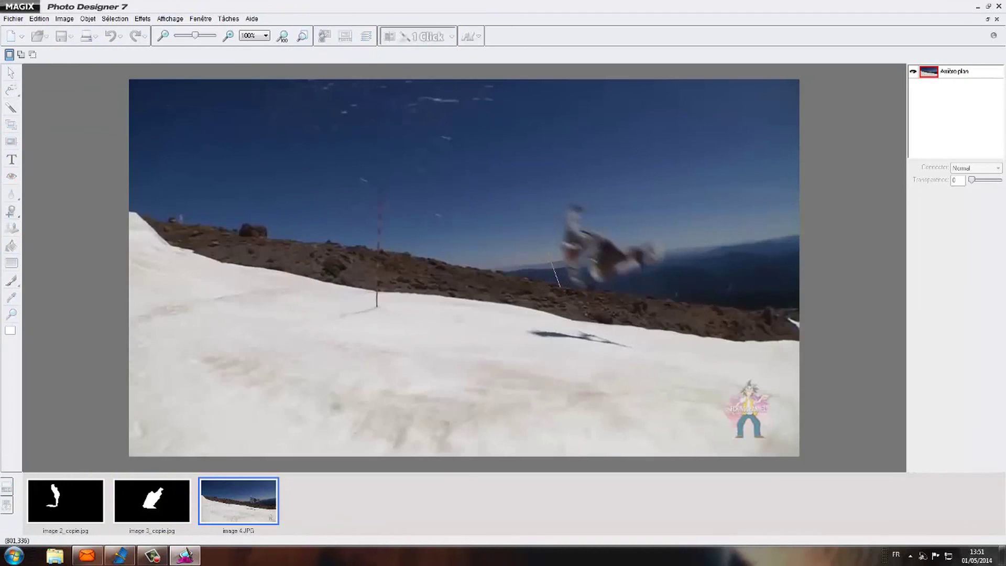
mouse_move(559, 202)
left_mouse_down()
mouse_move(577, 193)
mouse_move(615, 235)
left_mouse_up()
mouse_move(668, 274)
left_mouse_down()
mouse_move(635, 287)
mouse_move(660, 275)
mouse_move(595, 289)
mouse_move(639, 356)
mouse_move(524, 343)
mouse_move(520, 326)
mouse_move(565, 326)
mouse_move(558, 286)
left_mouse_up()
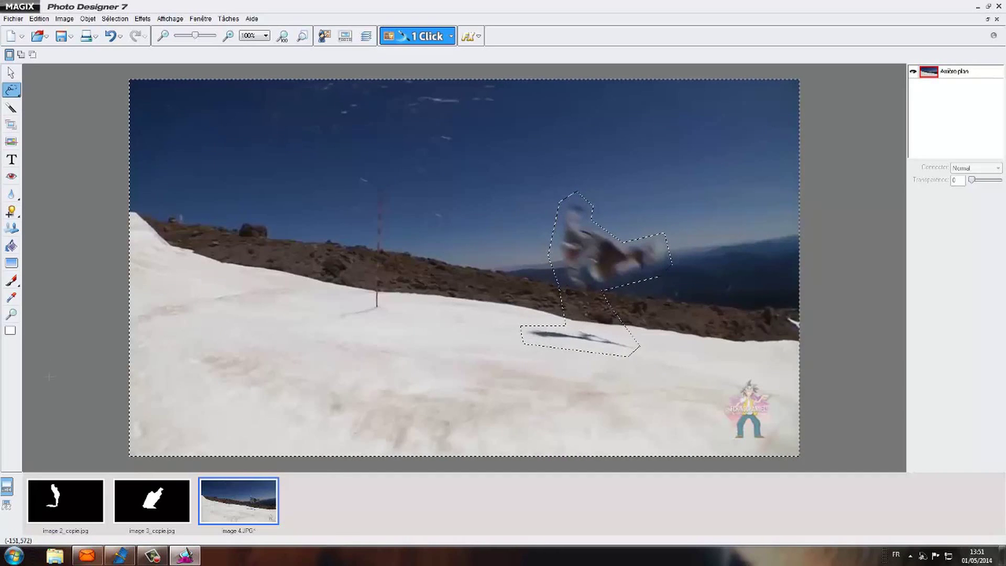
Set the current colour to black (#000000) and fill the inverted selection around the snowboarder in image 4
left_click(11, 331)
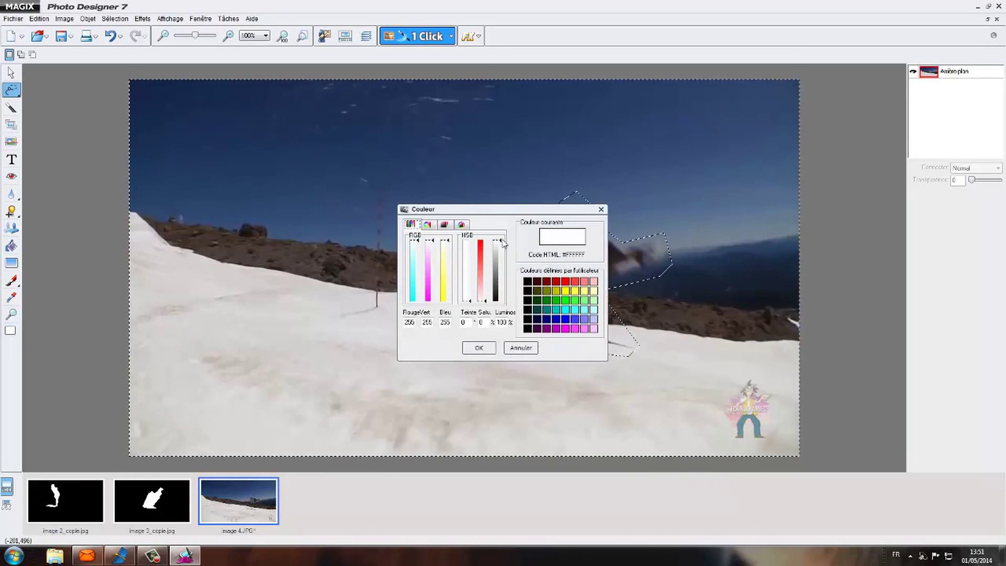
left_click_drag(500, 270, 501, 303)
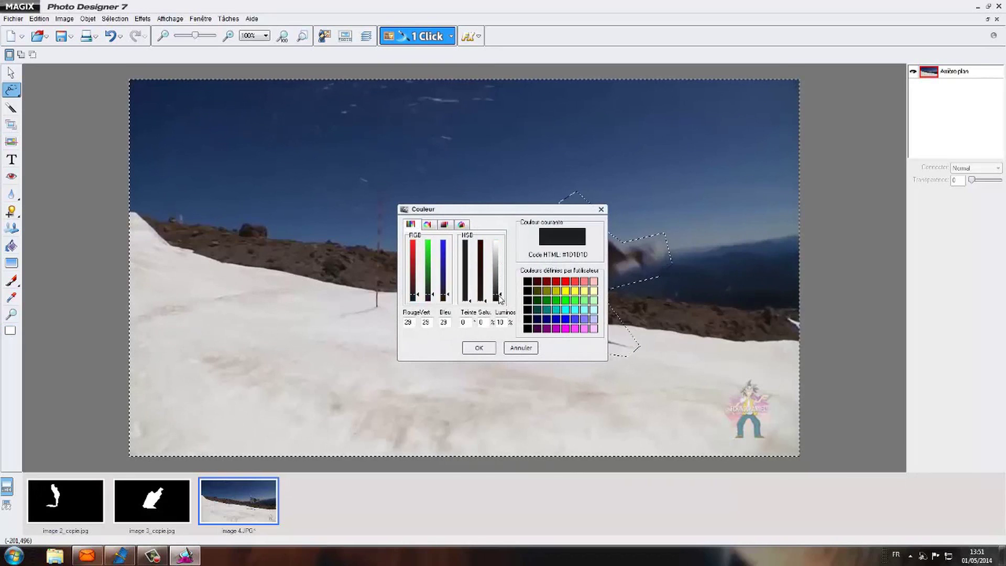
left_click(478, 347)
left_click(11, 246)
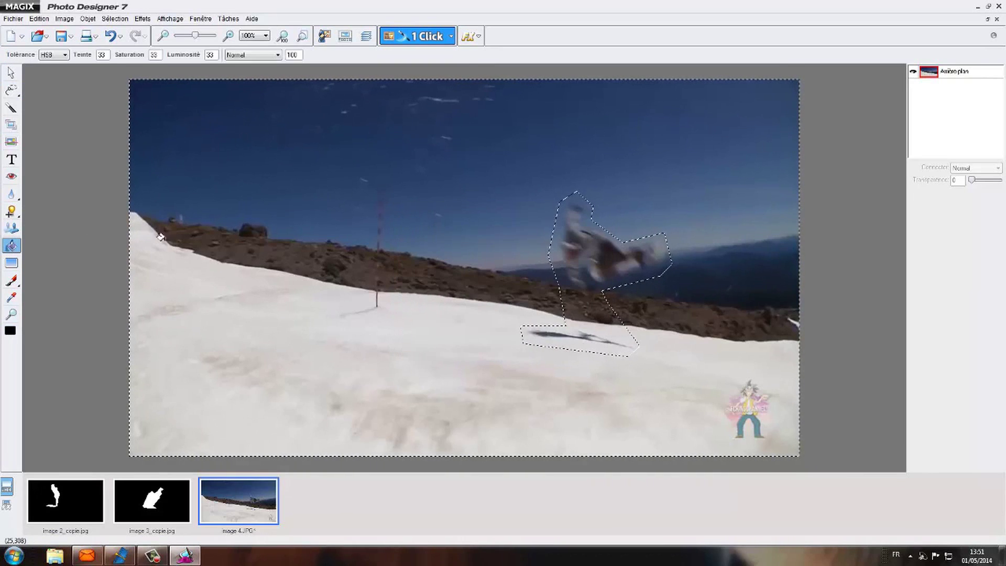
left_click(174, 237)
Set the current colour to white (#FFFFFF), invert the selection back to the snowboarder area in image 4 and fill it with white
left_click(11, 331)
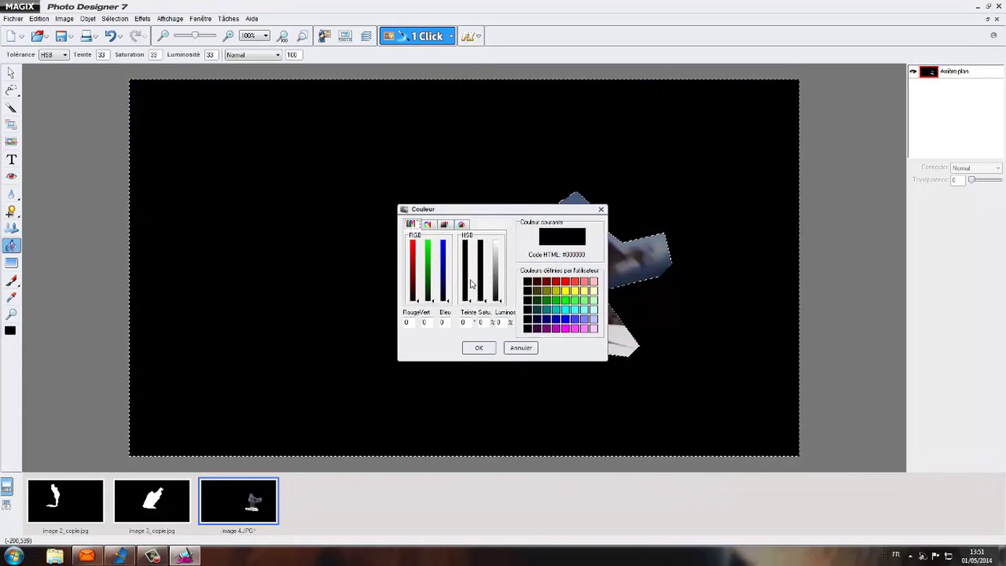
left_click_drag(501, 298, 500, 240)
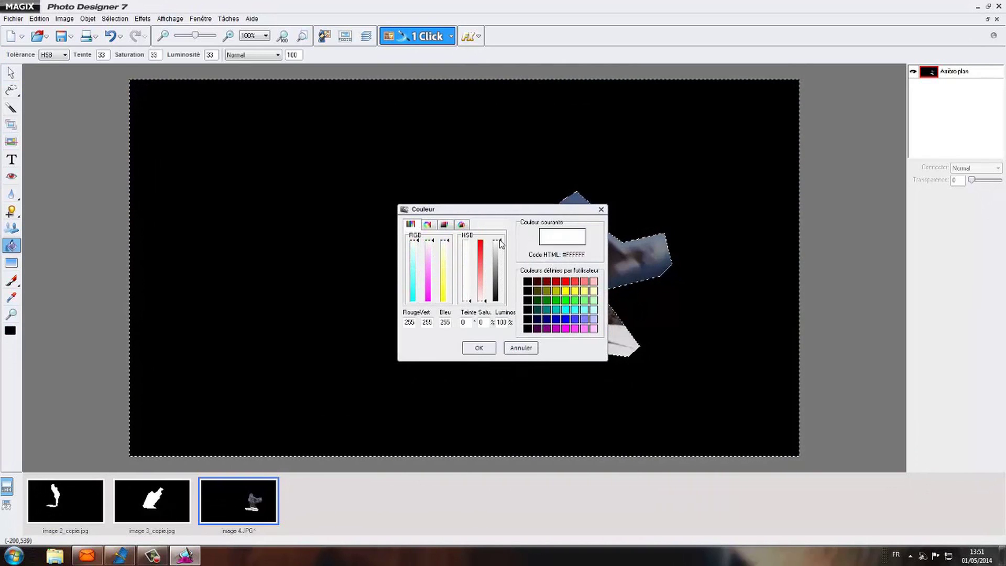
left_click(477, 347)
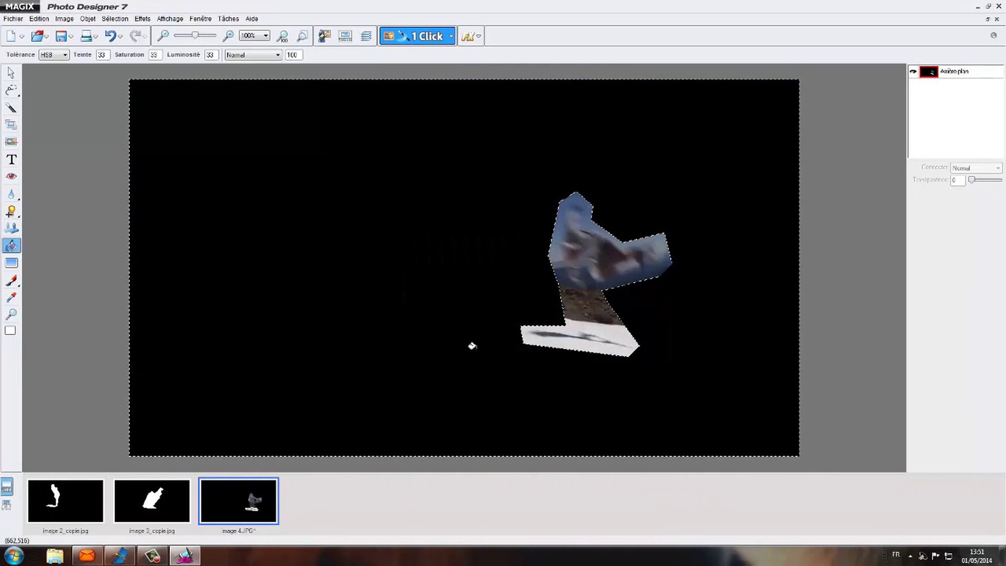
left_click(614, 266)
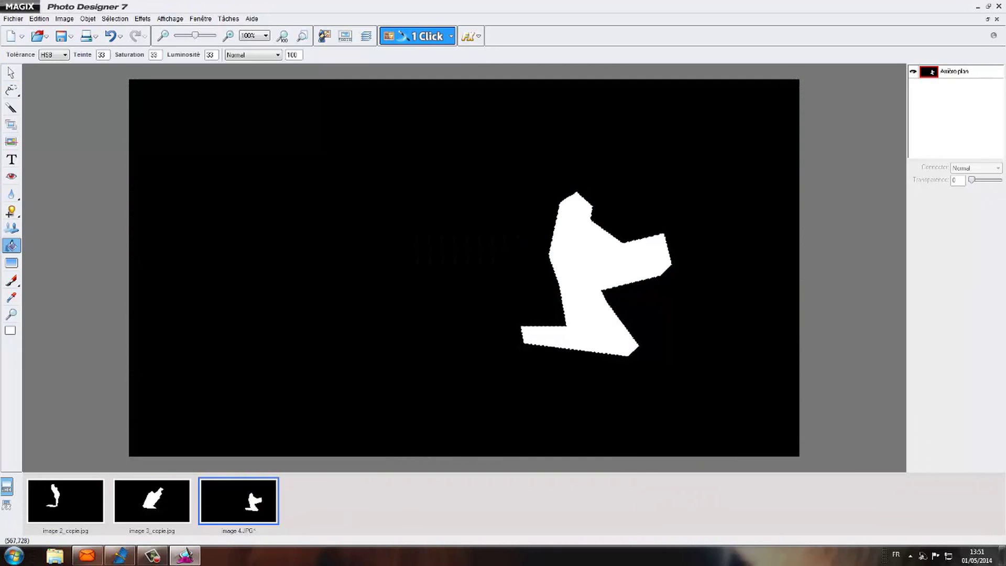
Save the image 4 mask as a copy of the original and close Photo Designer
left_click(13, 18)
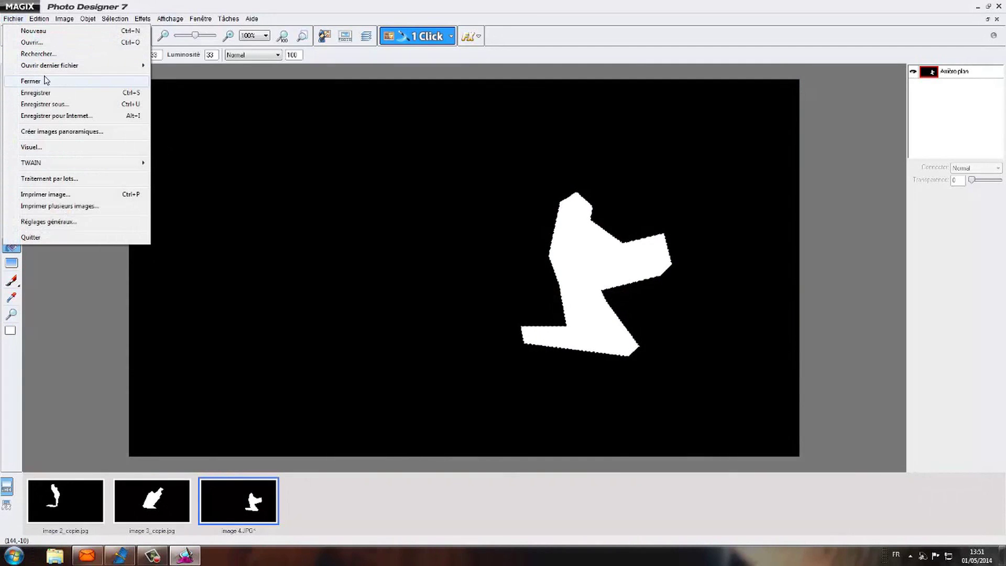
left_click(46, 93)
left_click(512, 309)
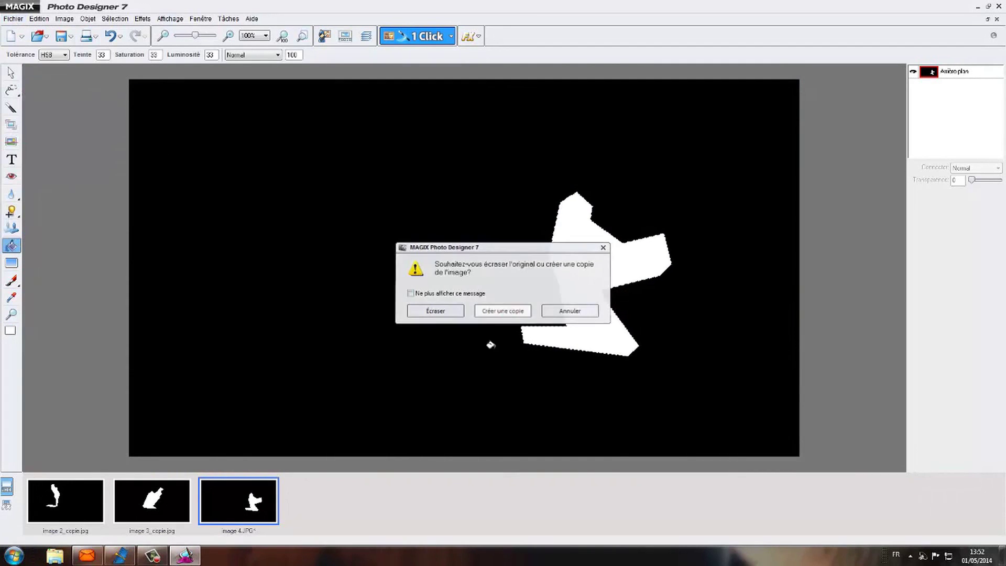
left_click(1000, 9)
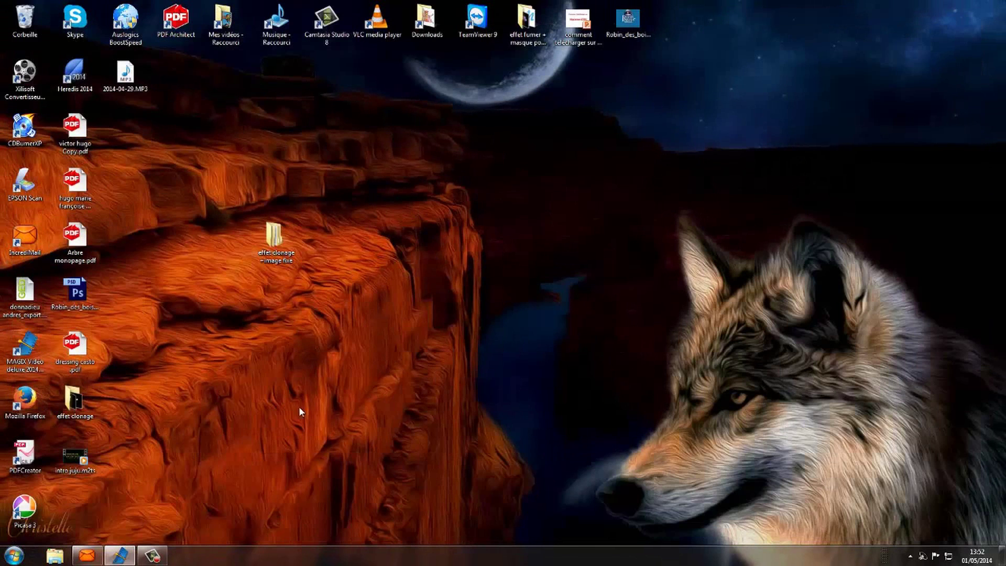
Switch to MAGIX Vidéo deluxe, mute the snowboard video on track 1 and place image 1 on track 2 near the start
left_click(120, 555)
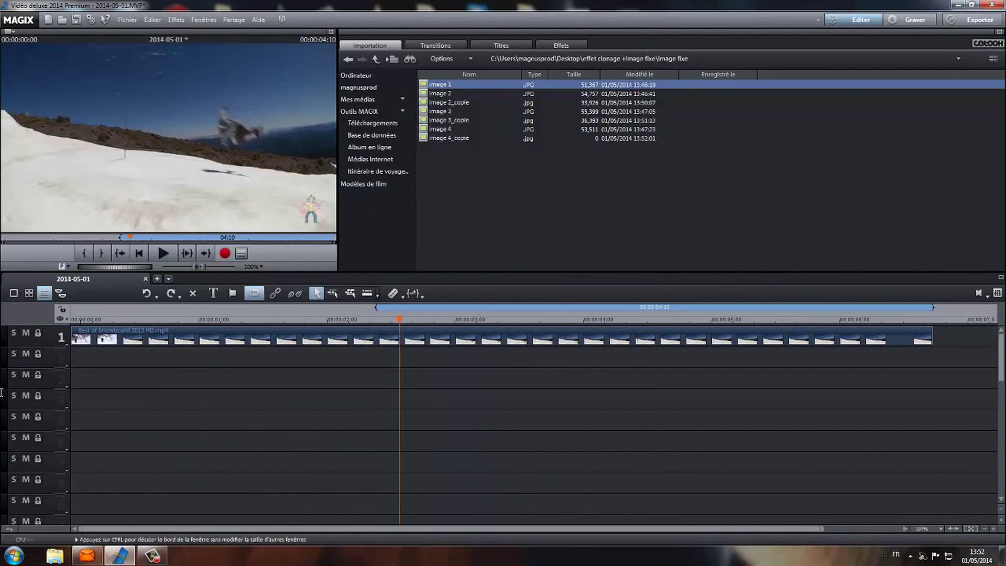
left_click(25, 333)
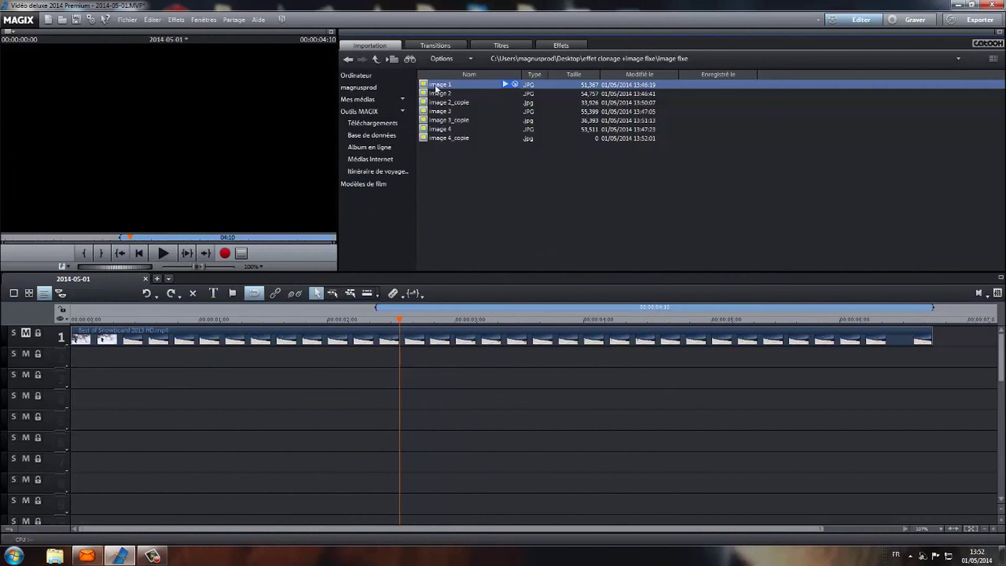
left_click_drag(387, 221, 195, 364)
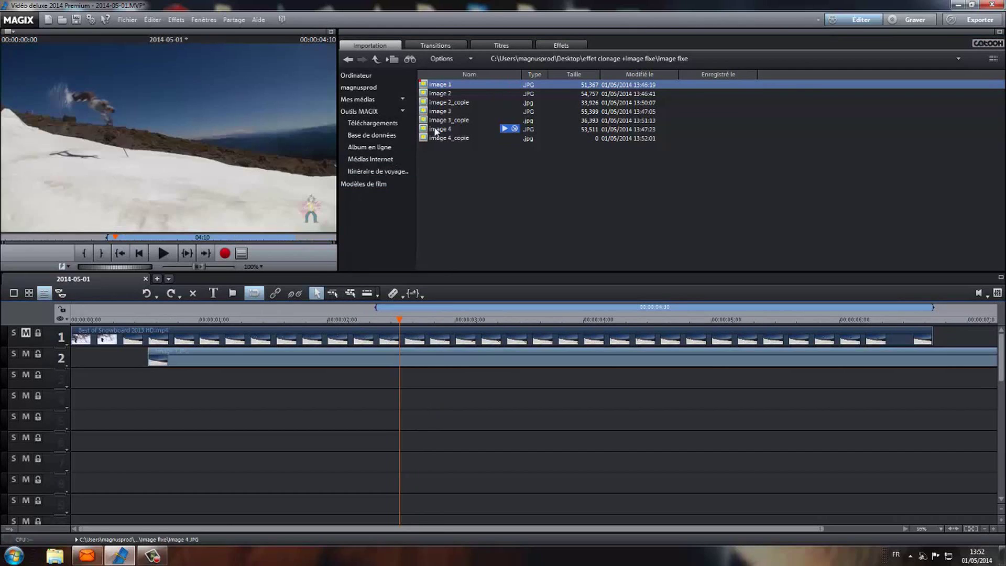
Place image 2_copie on track 3 and image 2 on track 4, both starting at about 00:00:01:04
left_click(449, 104)
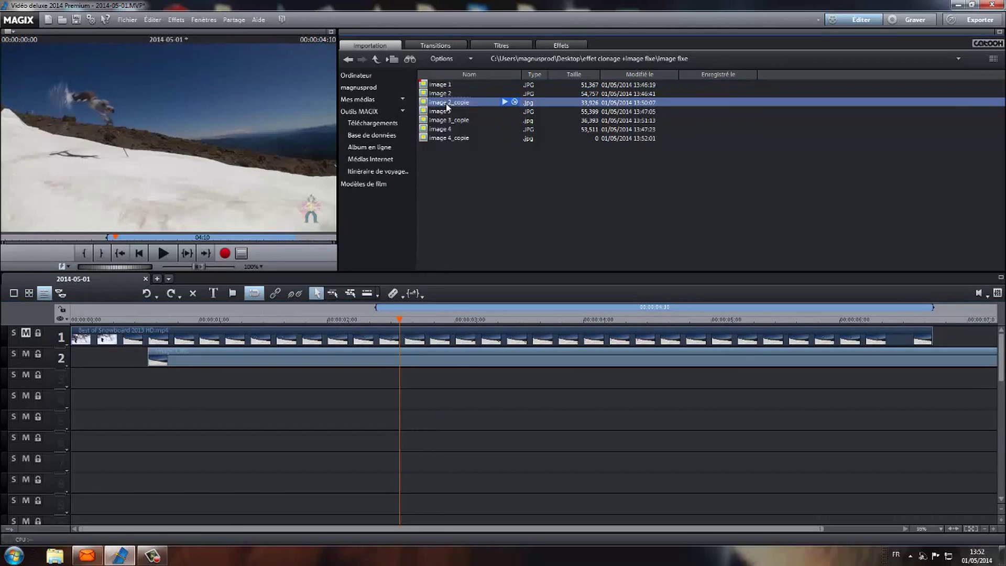
left_click_drag(439, 115, 263, 371)
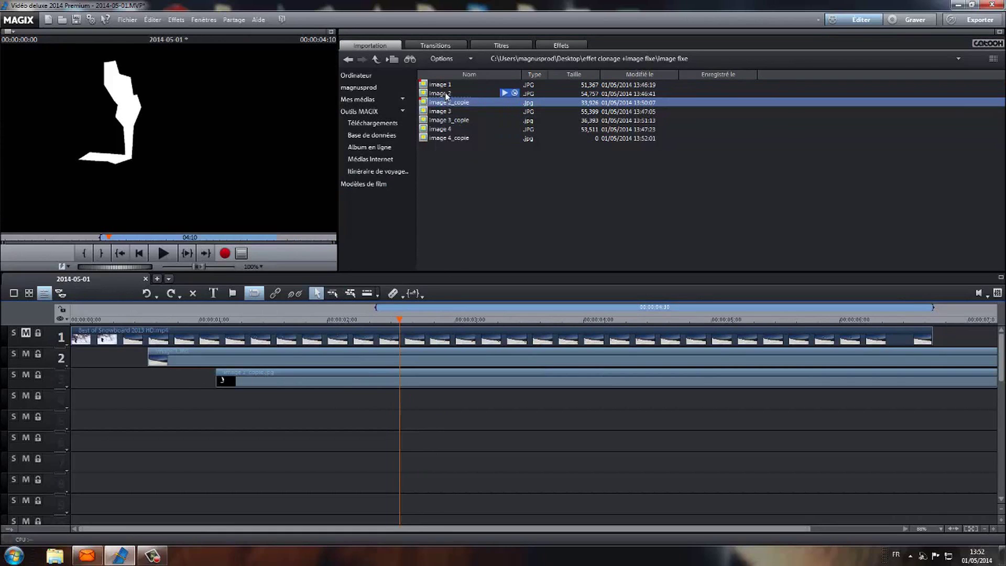
left_click_drag(441, 94, 265, 399)
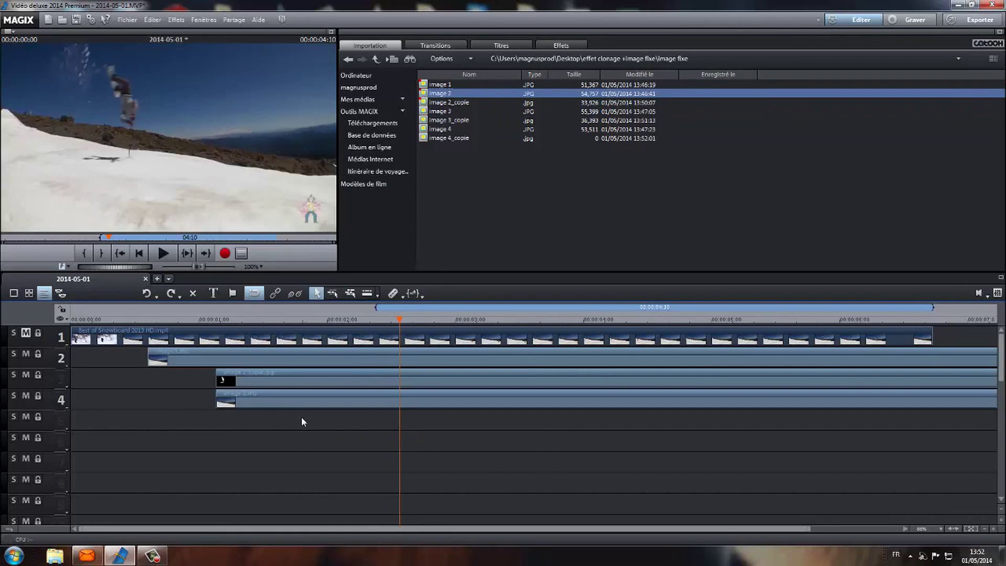
Apply the Alpha chroma key to image 2_copie on track 3 and check the composite in the enlarged preview
left_click(393, 318)
left_click(217, 318)
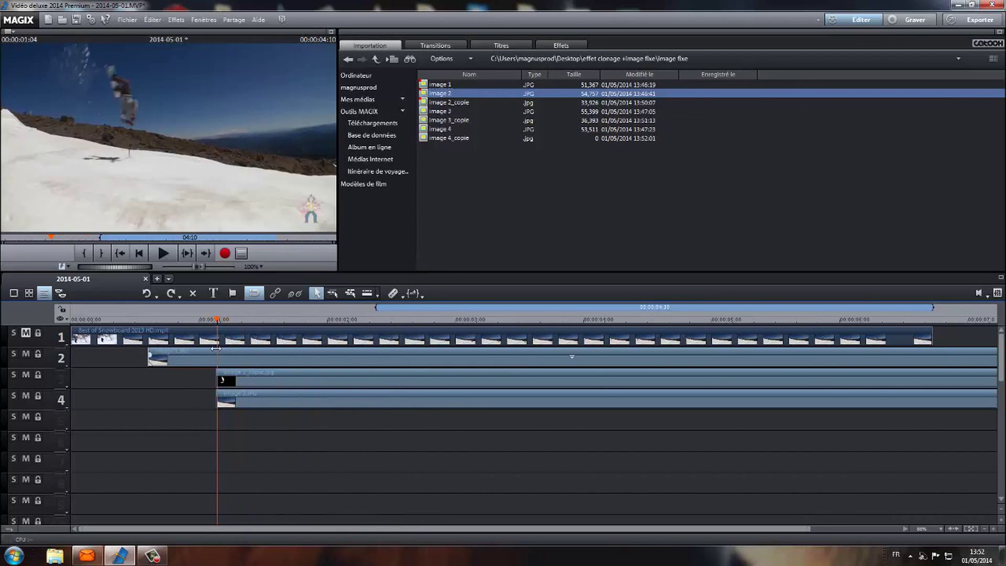
left_click(268, 383)
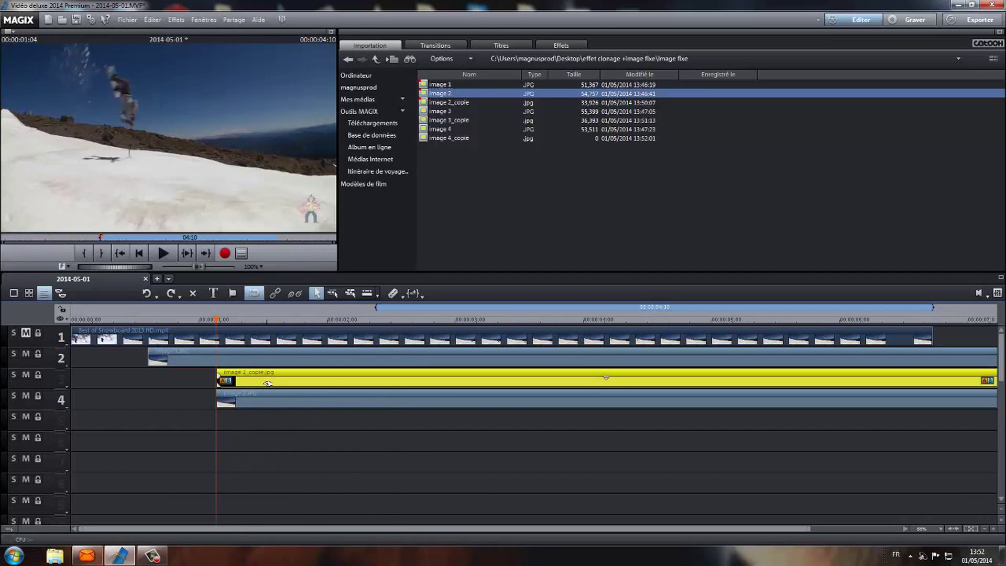
left_click(572, 45)
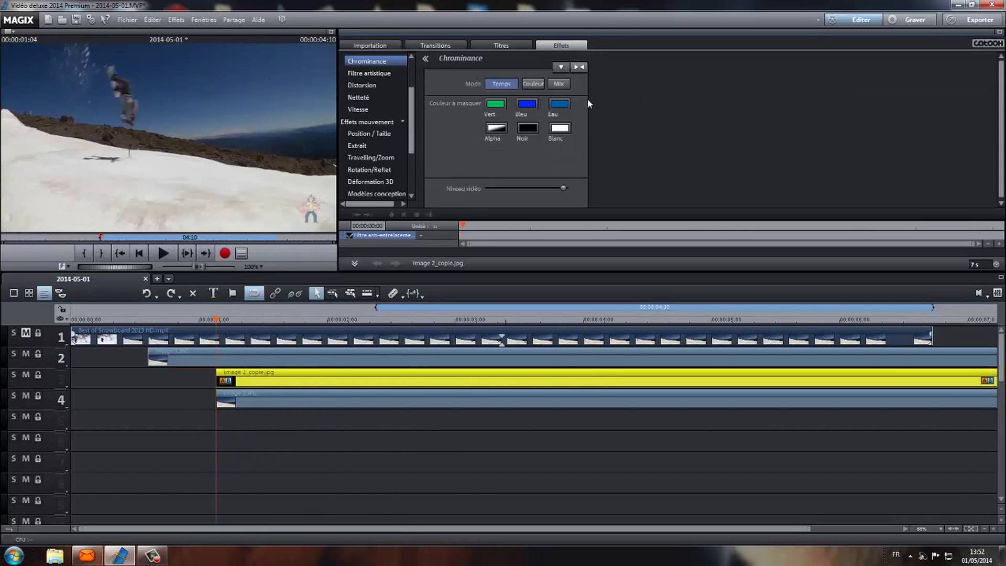
left_click(495, 129)
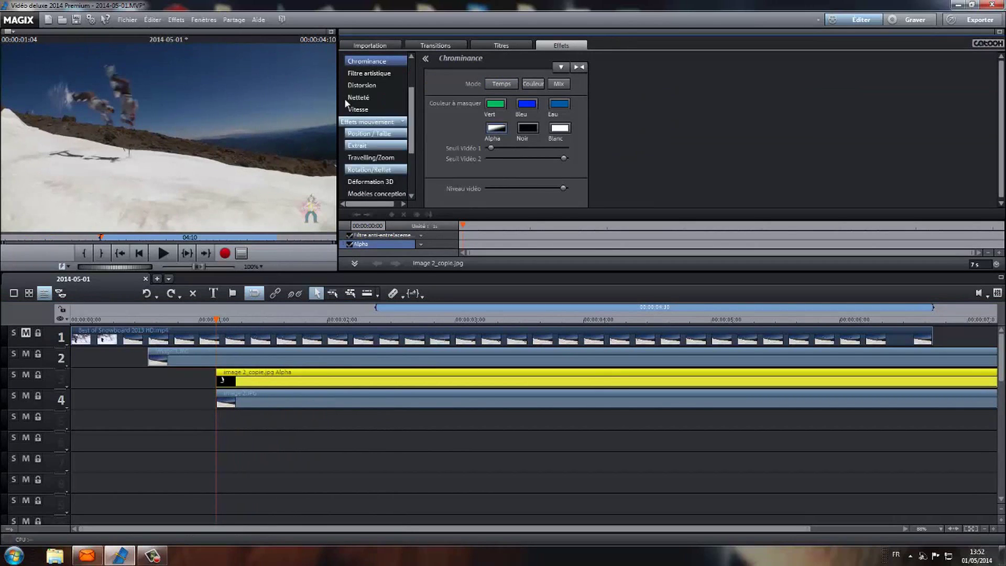
key("alt+Return")
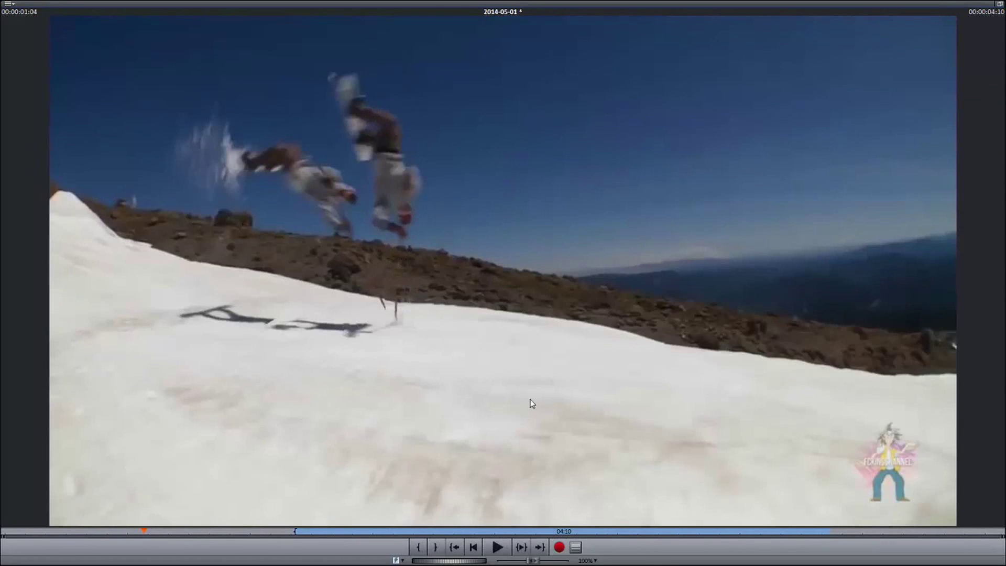
left_click(1000, 4)
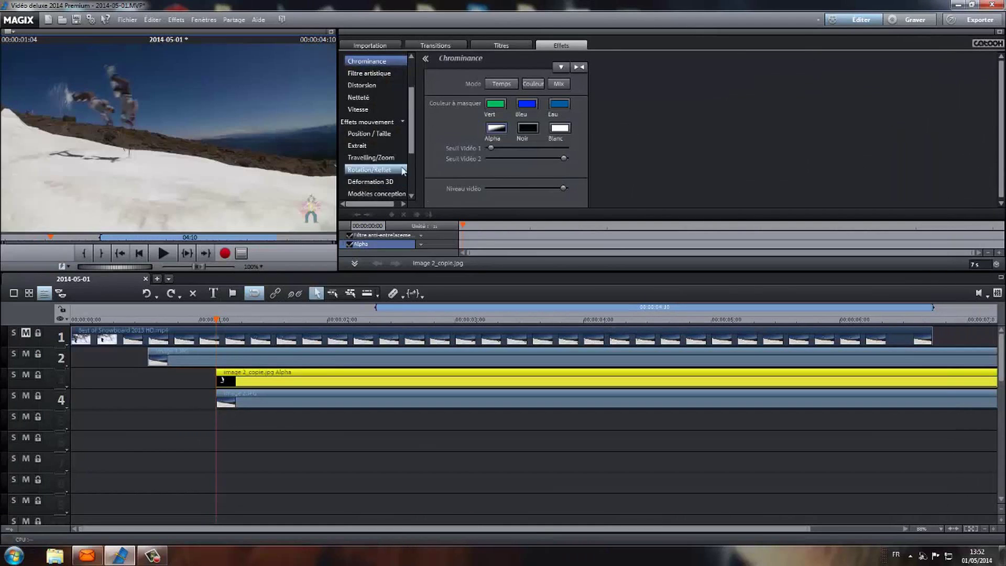
Align the image 2 mask and image 2 together over the background by setting their vertical position to -1
left_click(374, 134)
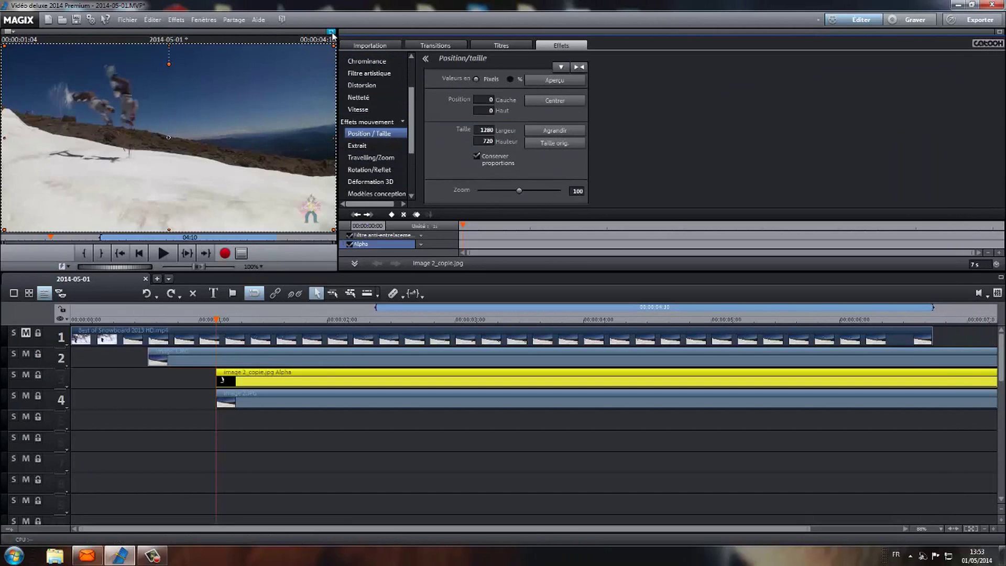
left_click(337, 400)
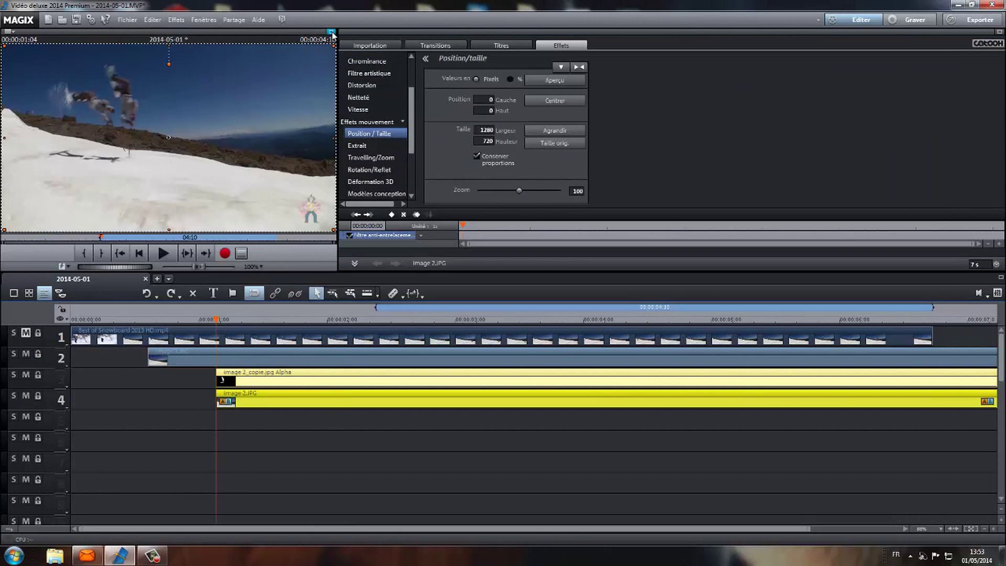
double_click(305, 68)
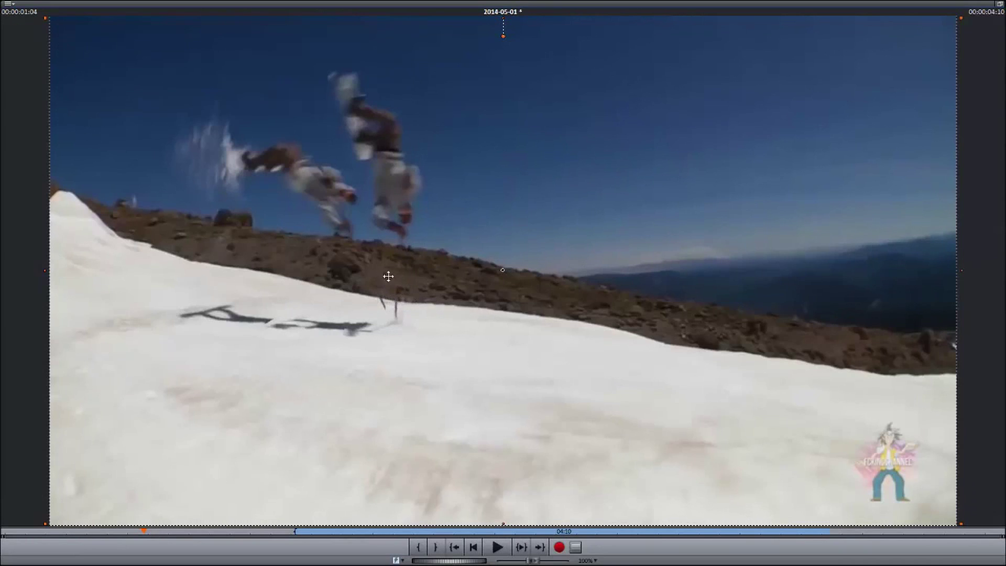
left_click(996, 4)
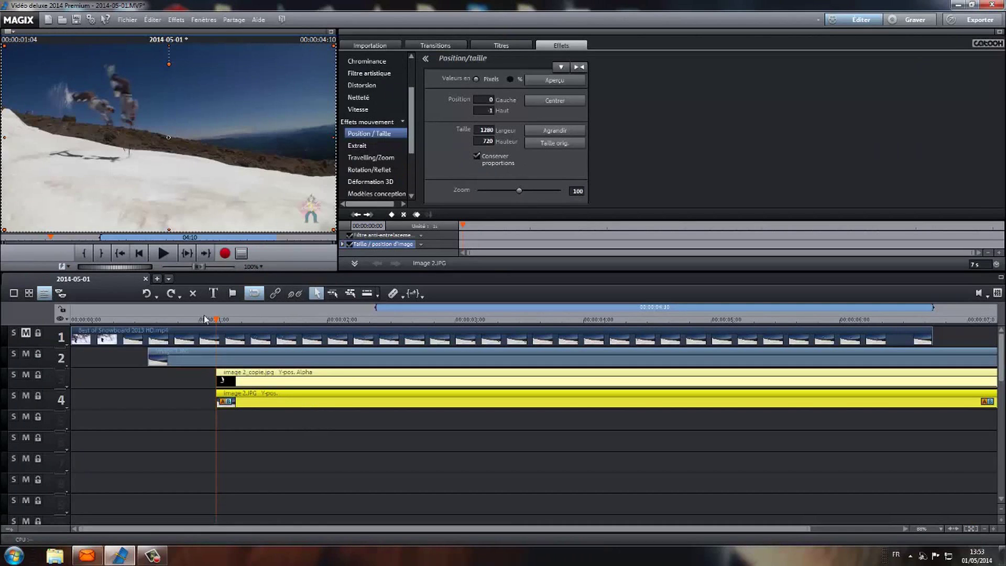
Place image 3_copie on track 5 and image 3 on track 6, both starting at about 00:00:01:21
left_click(370, 46)
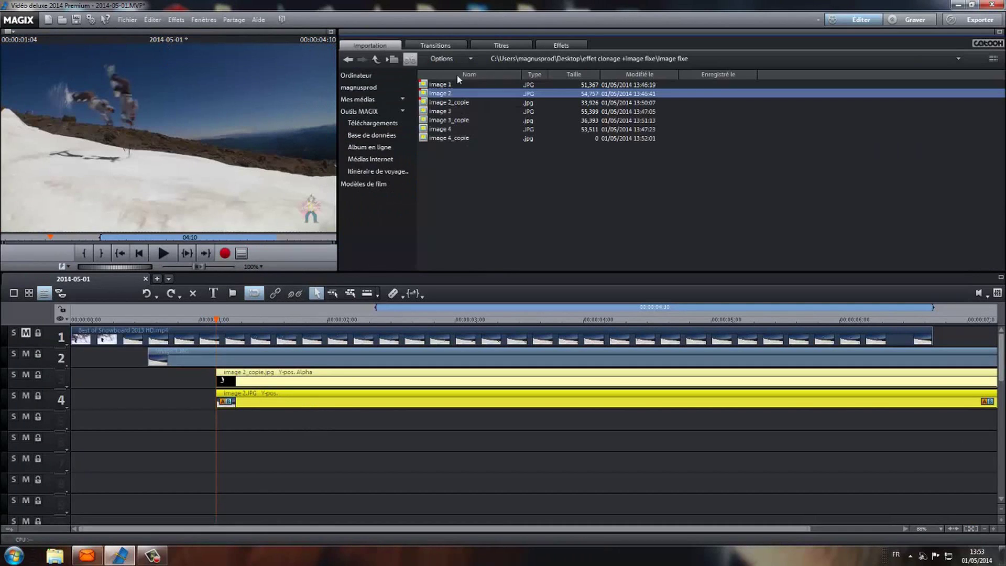
left_click_drag(449, 122, 330, 424)
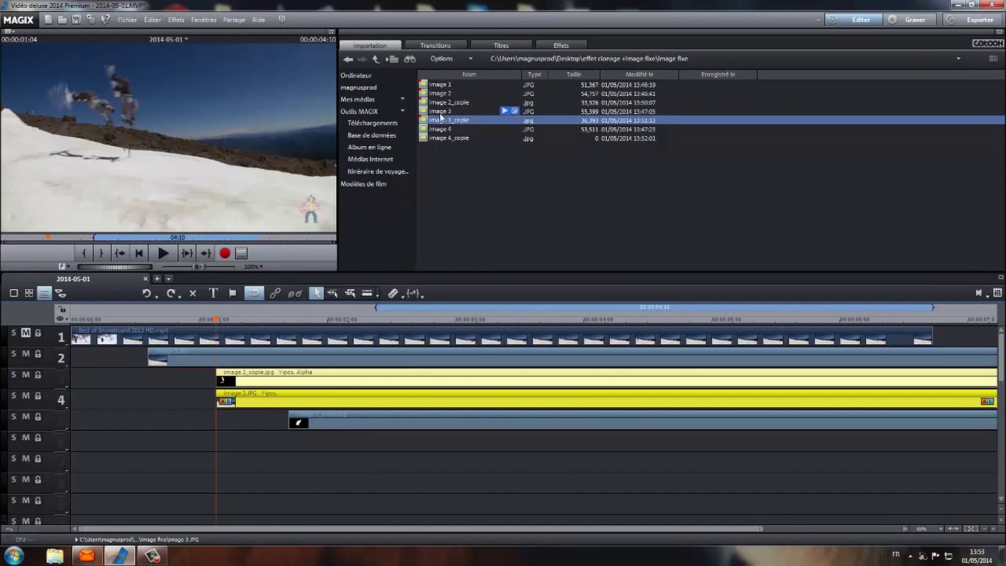
left_click_drag(439, 112, 373, 447)
left_click_drag(350, 450, 338, 449)
left_click_drag(215, 321, 289, 344)
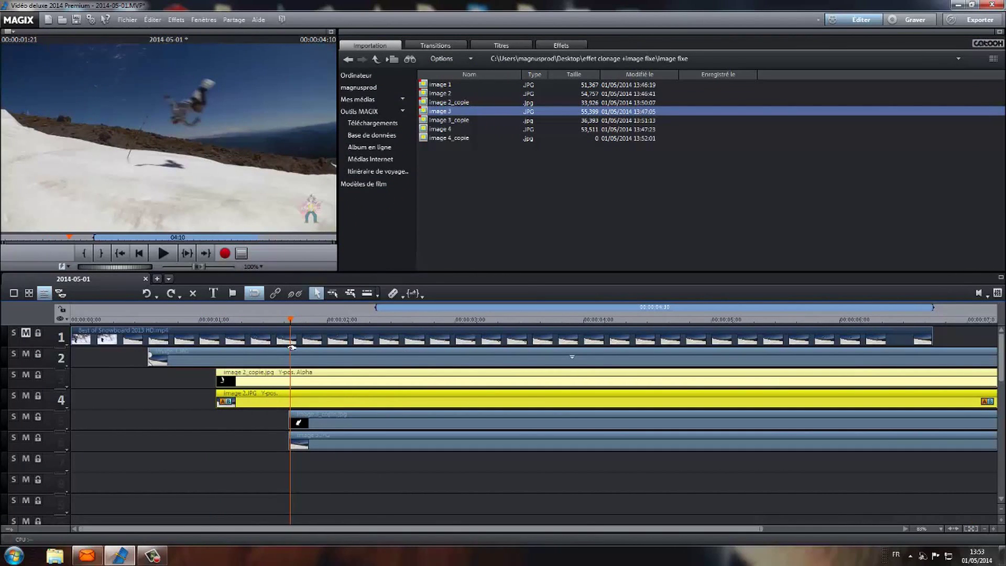
Try the Alpha chroma key on image 2.JPG on track 4 and undo it
left_click(562, 46)
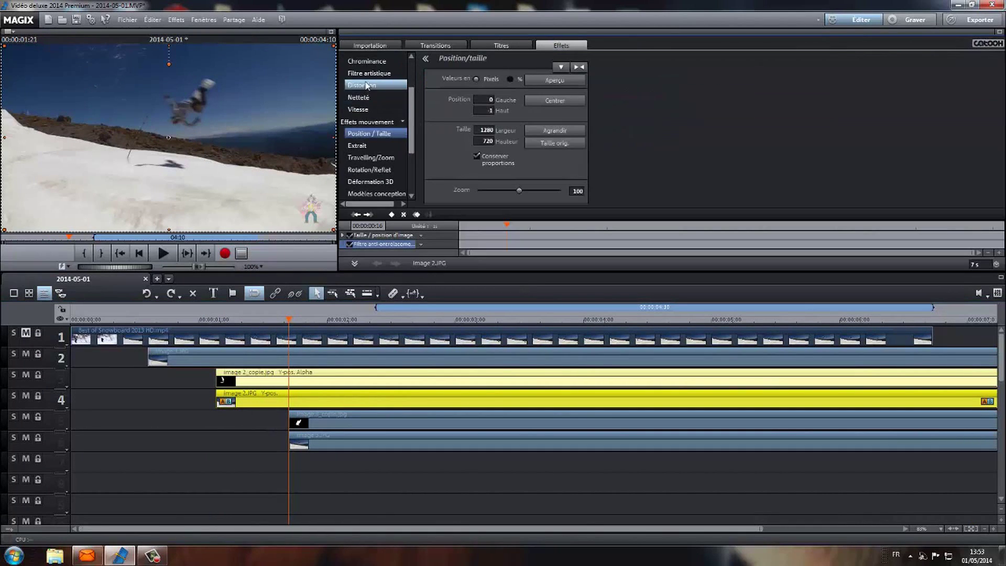
scroll(412, 107, "up", 1)
scroll(412, 106, "up", 3)
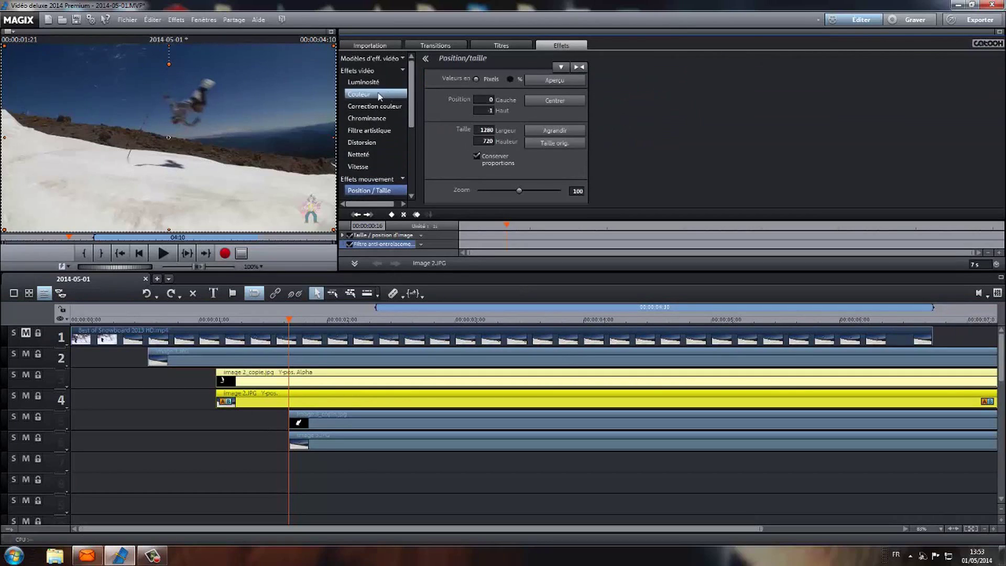
left_click(367, 70)
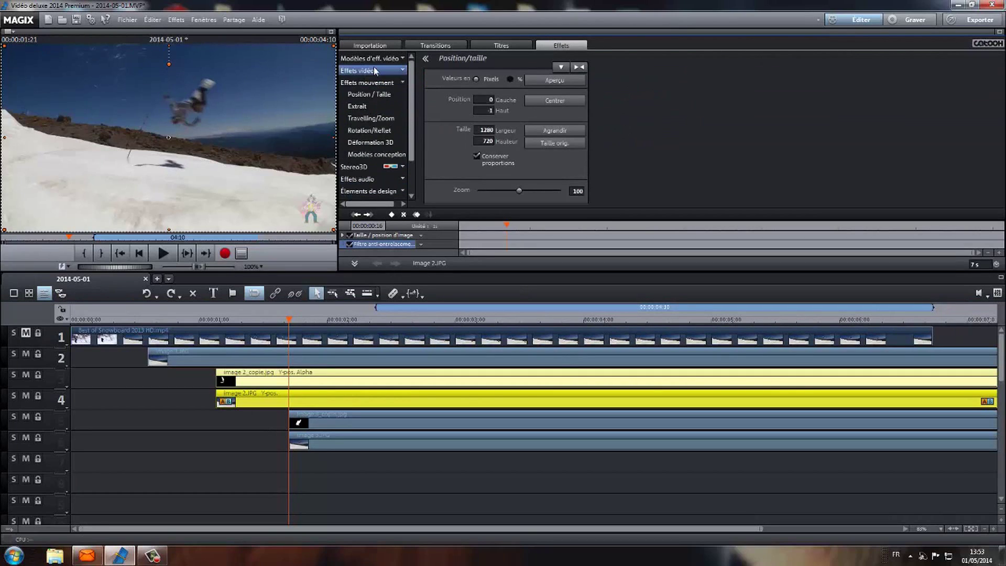
left_click(367, 70)
left_click(366, 118)
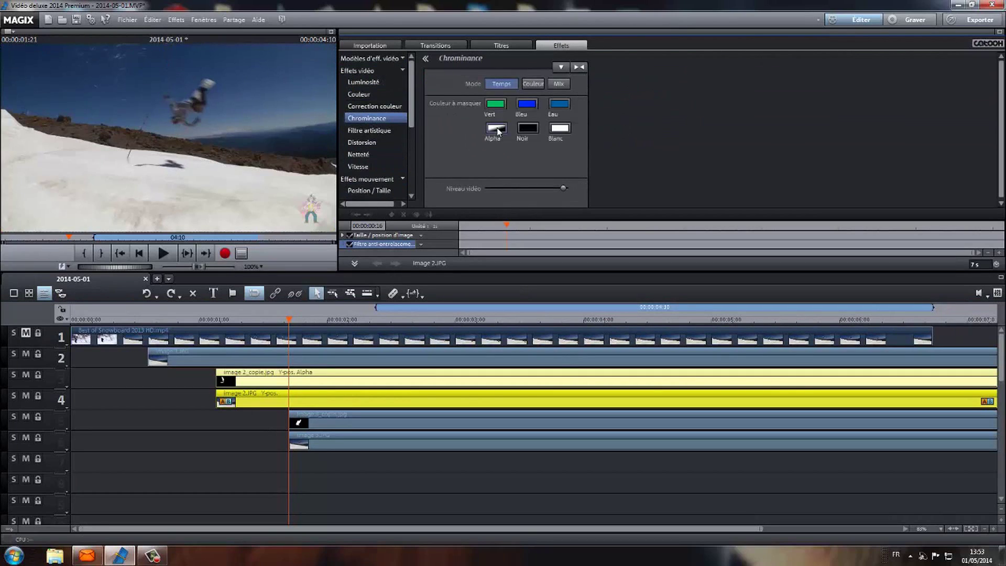
left_click(497, 129)
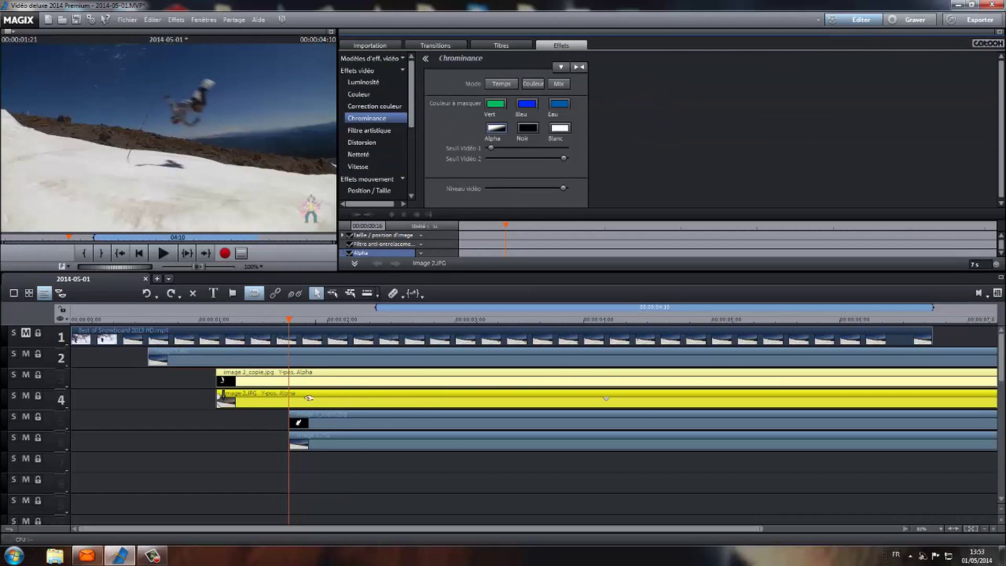
left_click(147, 293)
Apply the Alpha chroma key to image 3_copie on track 5 and check the composite in the enlarged preview
left_click(434, 422)
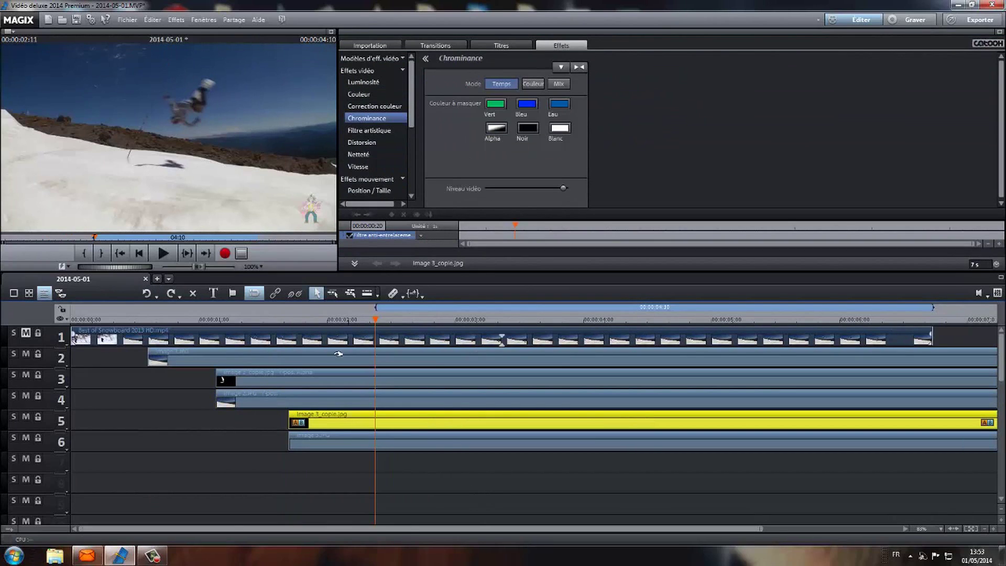
left_click(498, 130)
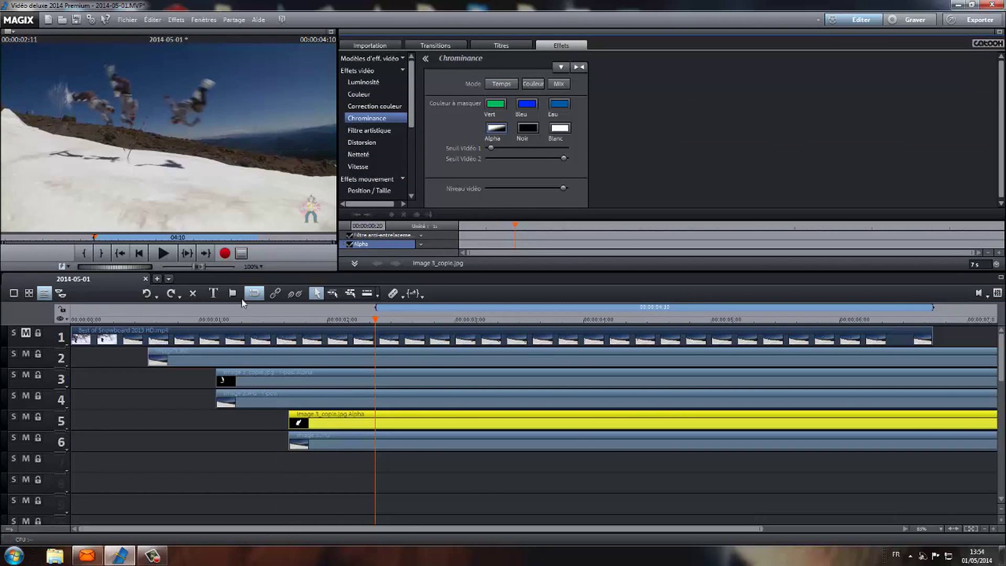
left_click(330, 32)
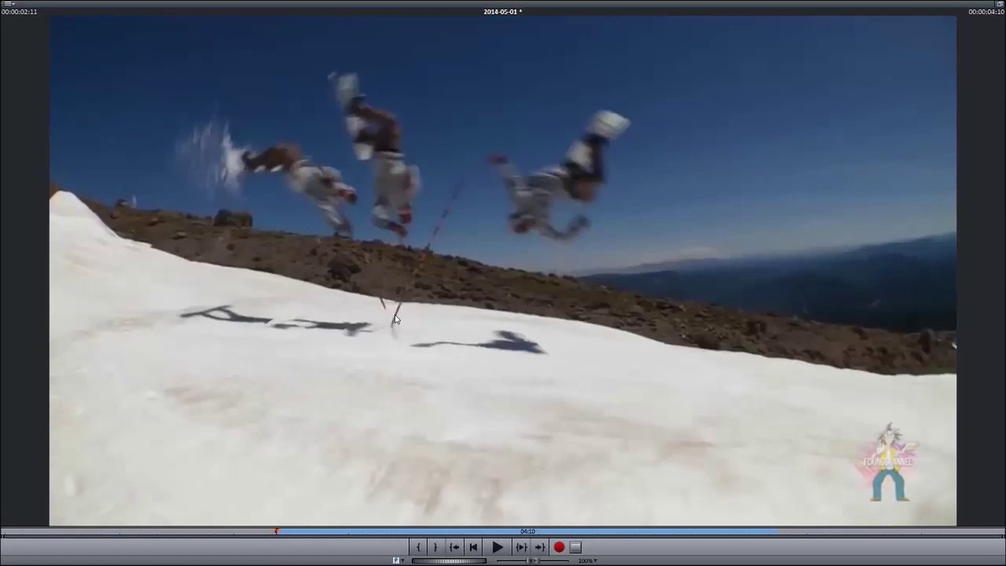
left_click(1000, 4)
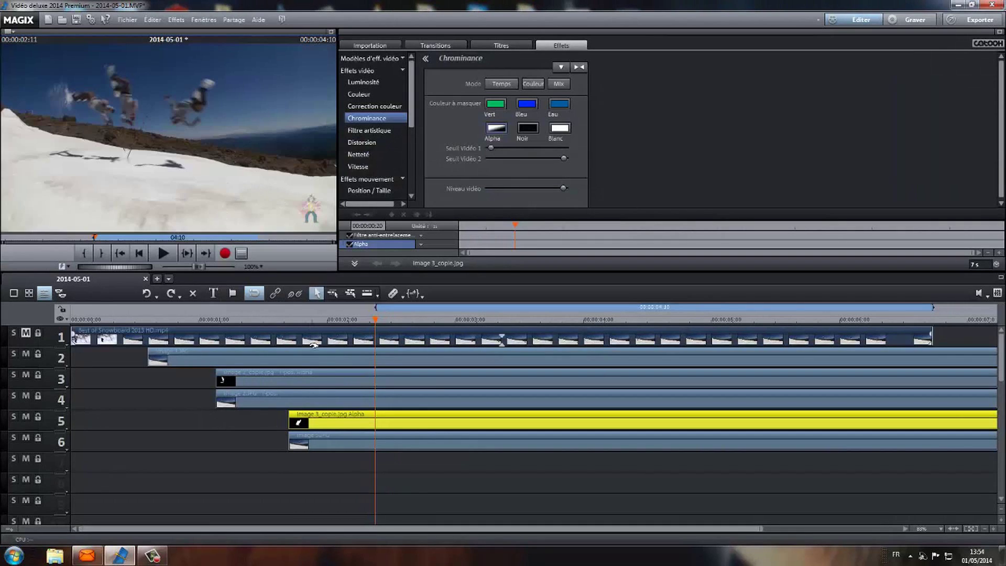
Place image 4_copie on track 7 and image 4 on track 8, both starting at 00:00:02:11
left_click(369, 45)
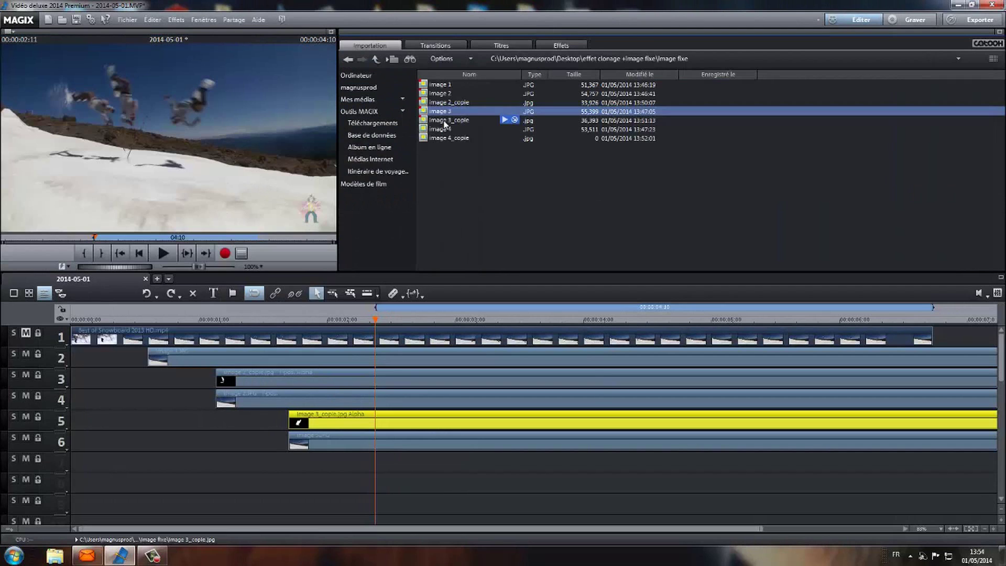
left_click_drag(446, 138, 418, 463)
left_click_drag(445, 129, 424, 476)
Apply the Alpha chroma key to image 4_copie on track 7
left_click(427, 466)
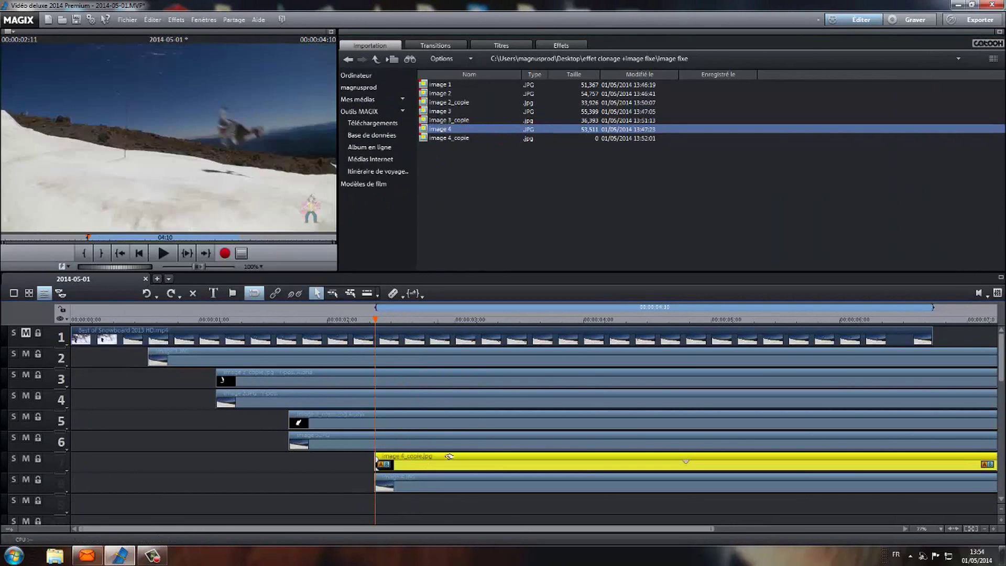
left_click(561, 46)
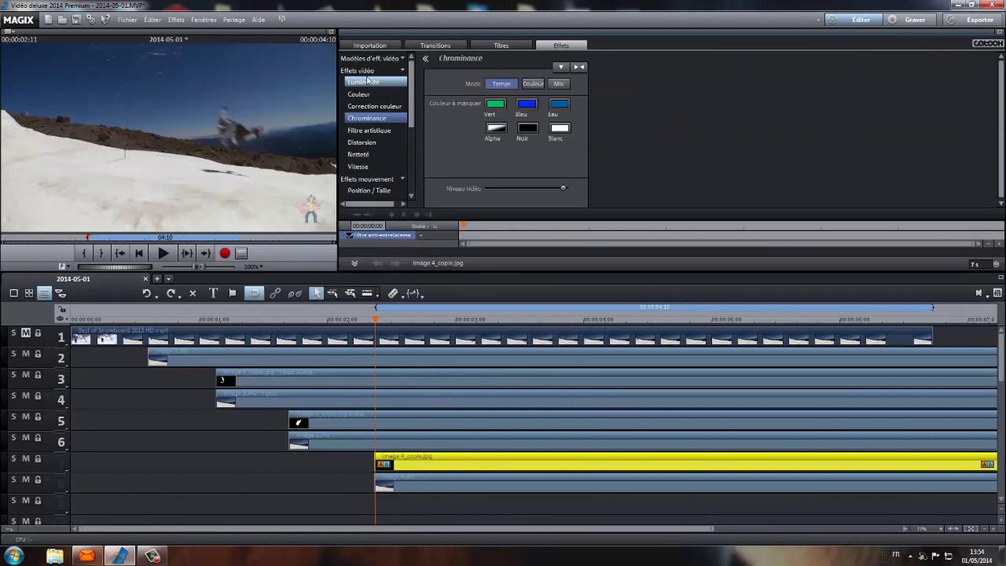
left_click(492, 128)
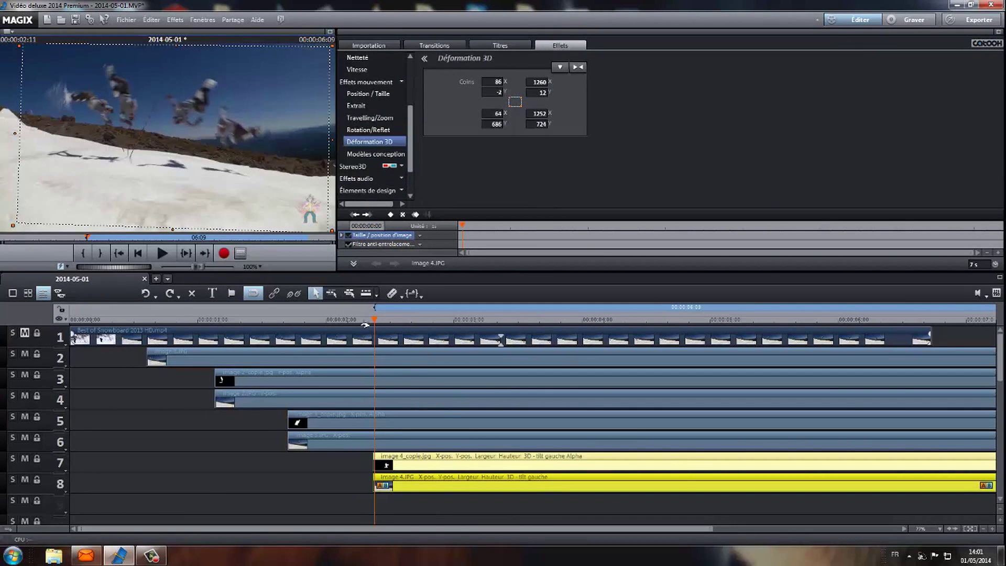
Play the montage from the beginning to review the cloning effect
left_click(77, 317)
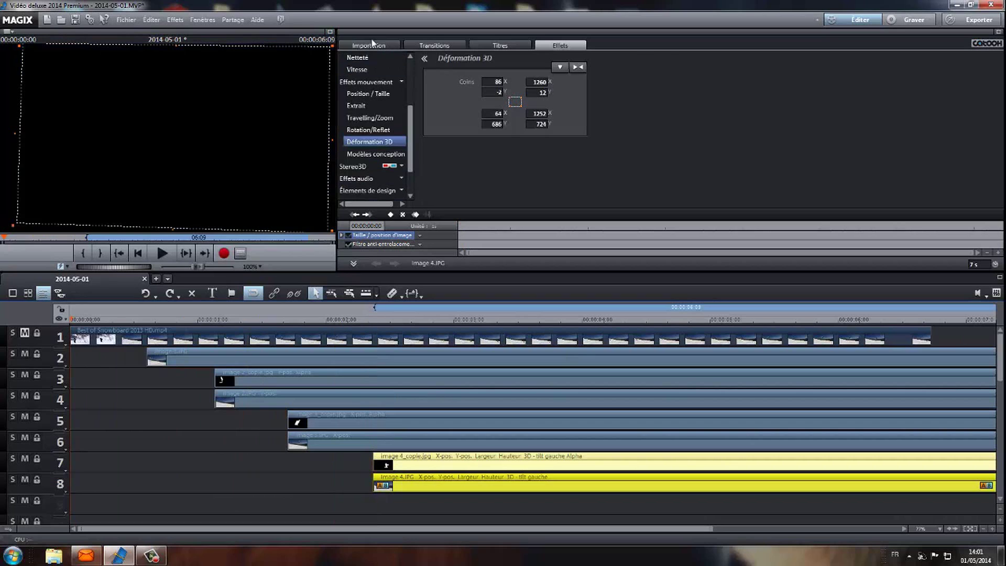
left_click(371, 45)
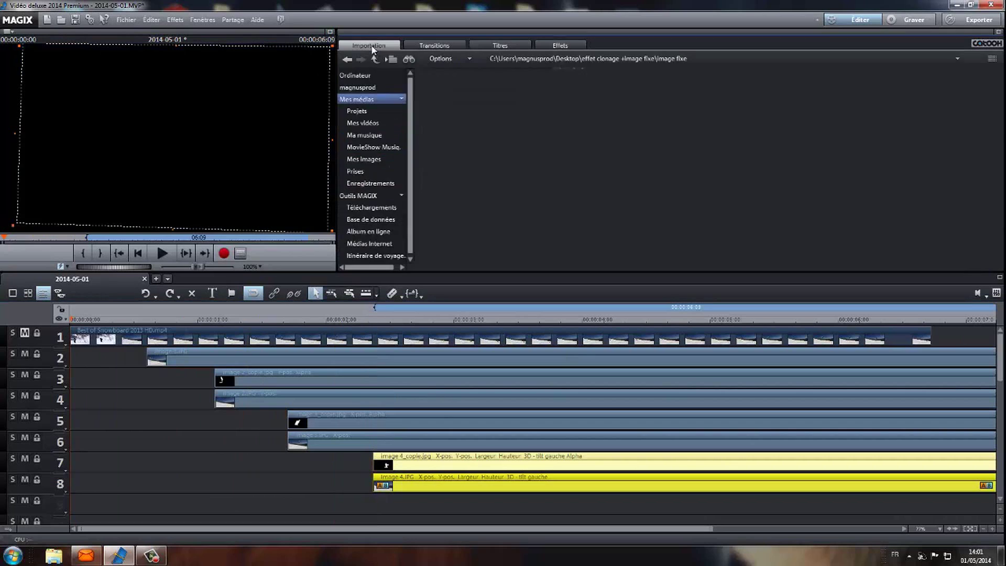
left_click(162, 254)
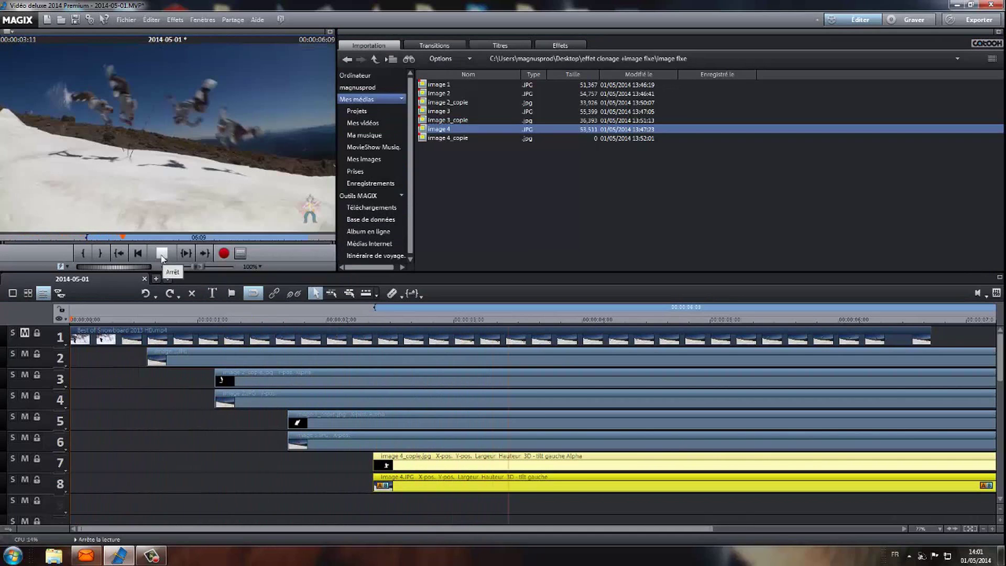
Stop the playback, mute and lock tracks 2 to 8, and unmute the original video on track 1
left_click(162, 253)
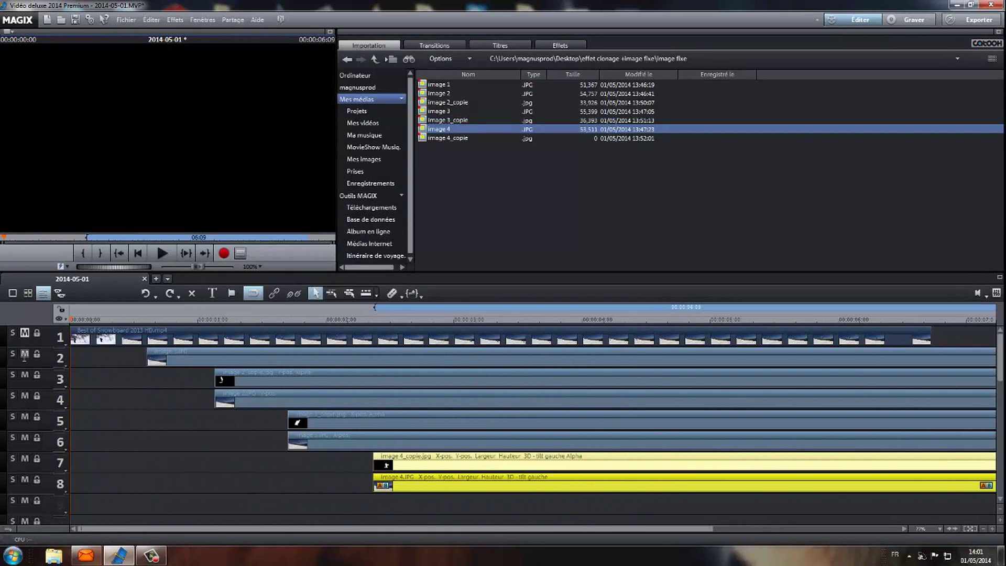
left_click(24, 354)
left_click(24, 396)
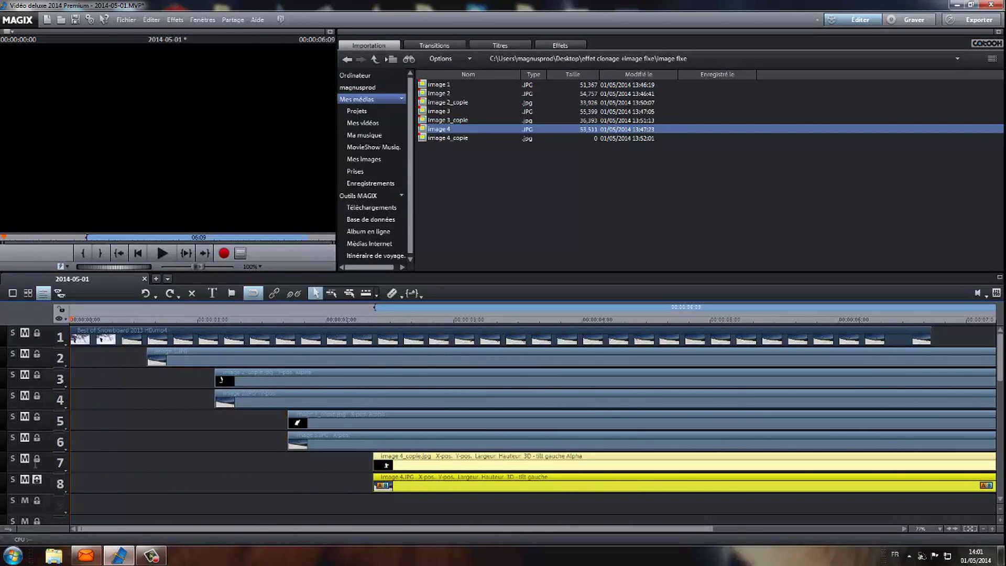
left_click(37, 460)
left_click(37, 417)
left_click(36, 396)
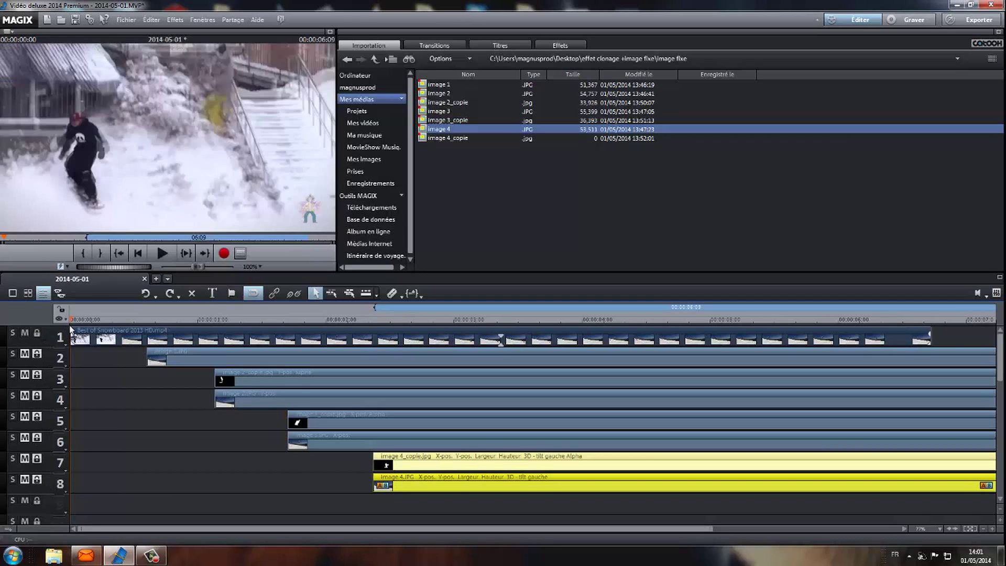
Compare the video on track 1 with image 1 on track 2 at 00:00:01:06, and split the video at that frame
left_click_drag(67, 321, 224, 332)
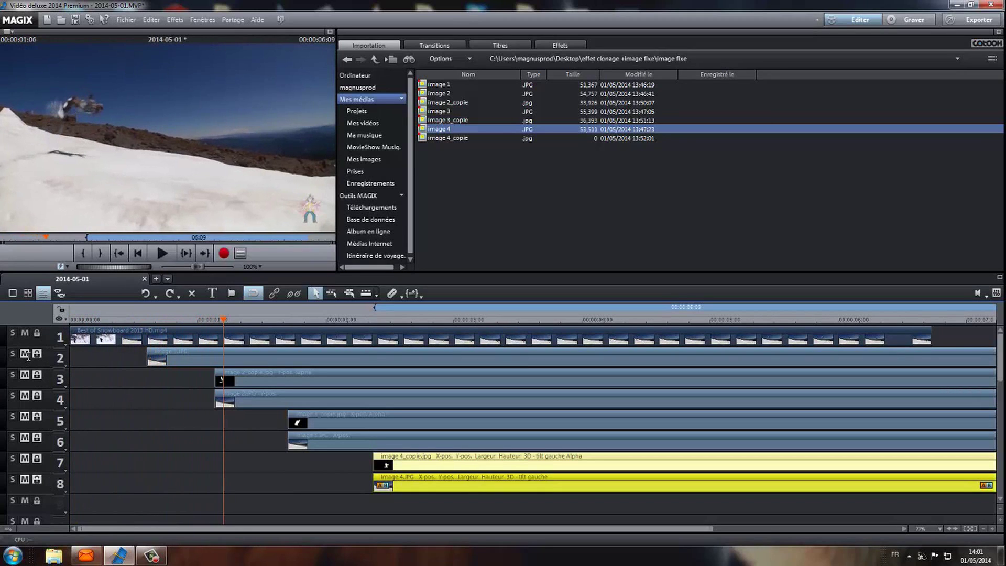
left_click(25, 333)
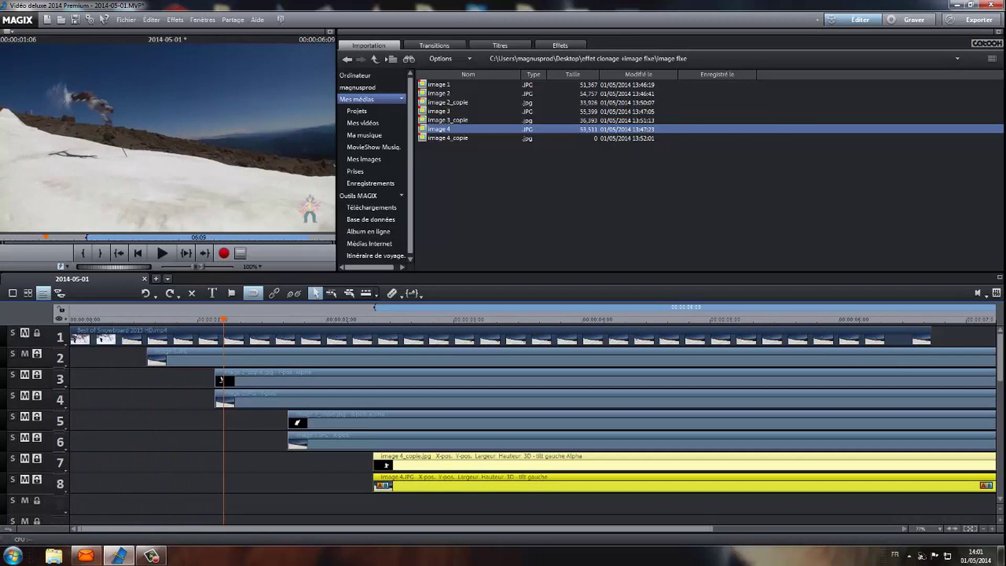
left_click(25, 354)
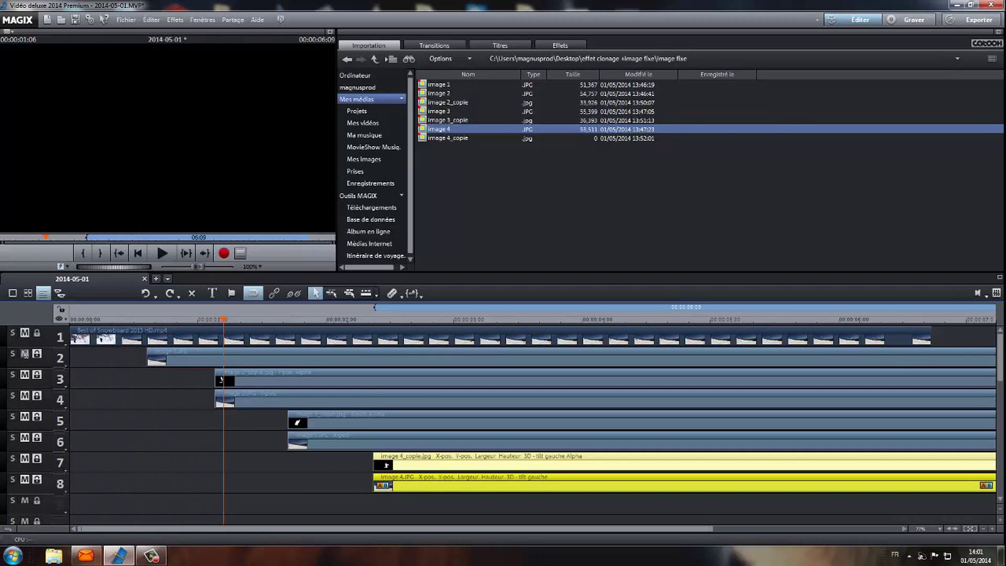
left_click(25, 353)
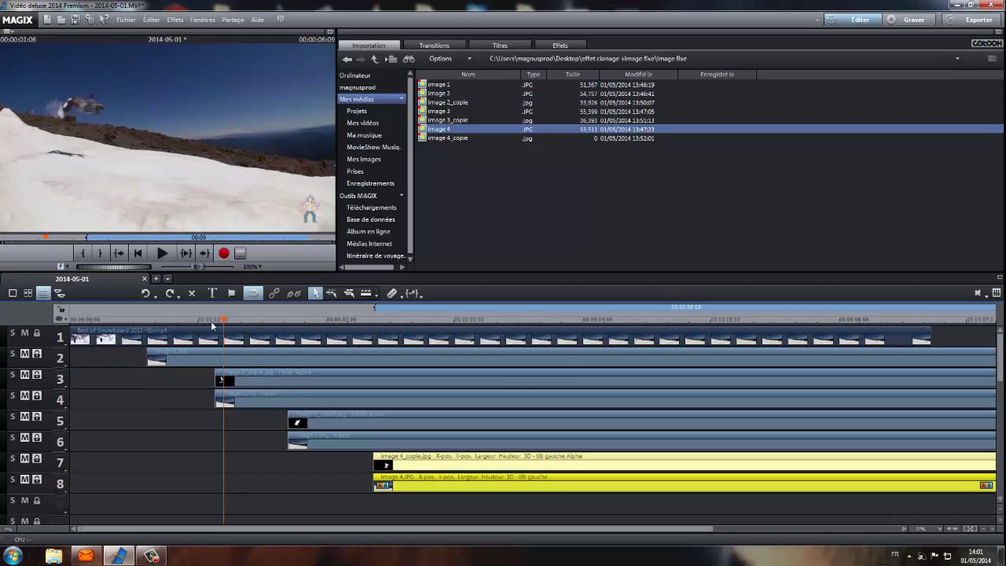
left_click(390, 295)
Split the track 1 video again at 00:00:02:27 and delete the middle section containing the jump
left_click_drag(223, 319, 441, 342)
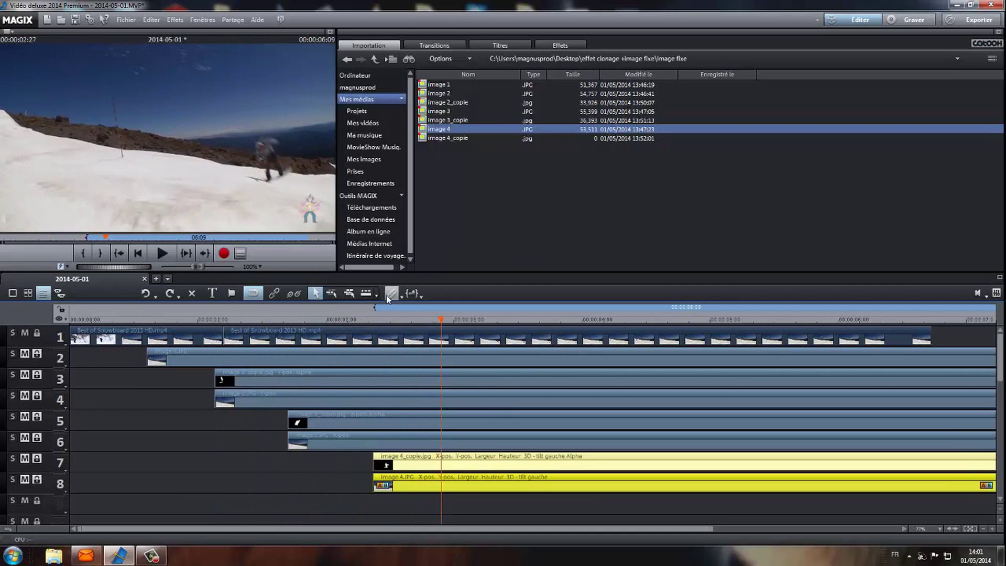
left_click(393, 338)
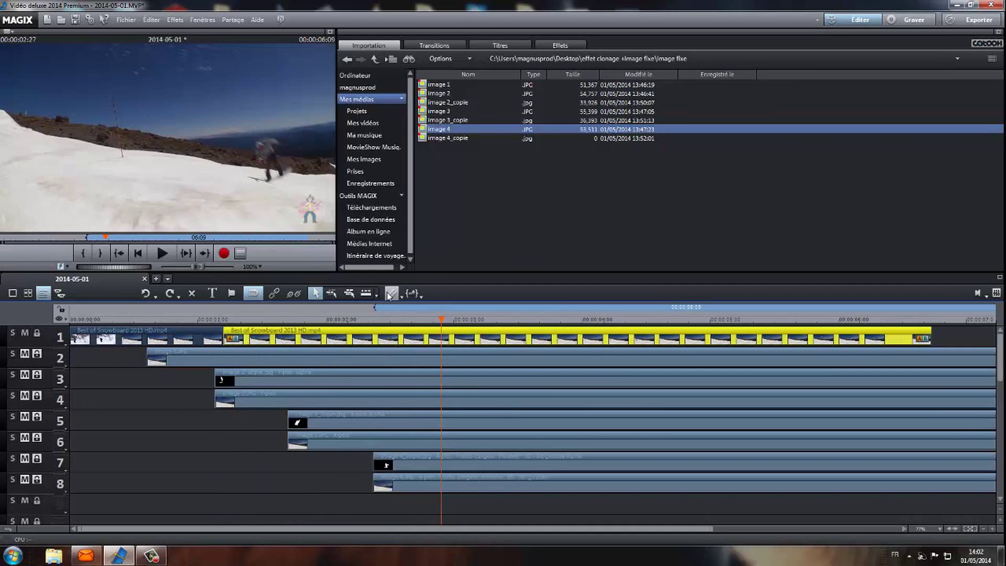
left_click(392, 294)
left_click(390, 338)
key("Delete")
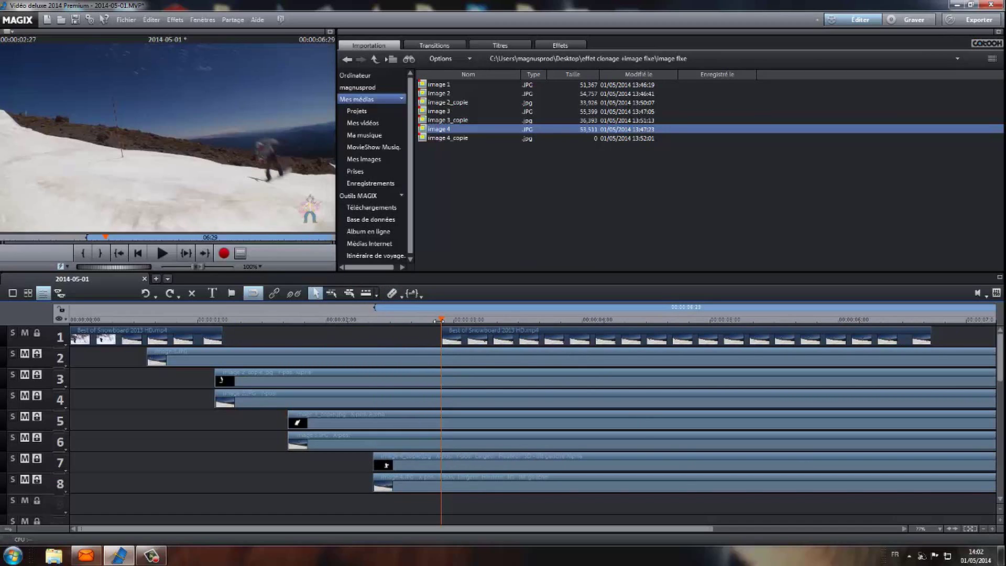
Set the playhead to 00:00:03:16 and lock track 1
left_click_drag(442, 320, 523, 328)
left_click(546, 365)
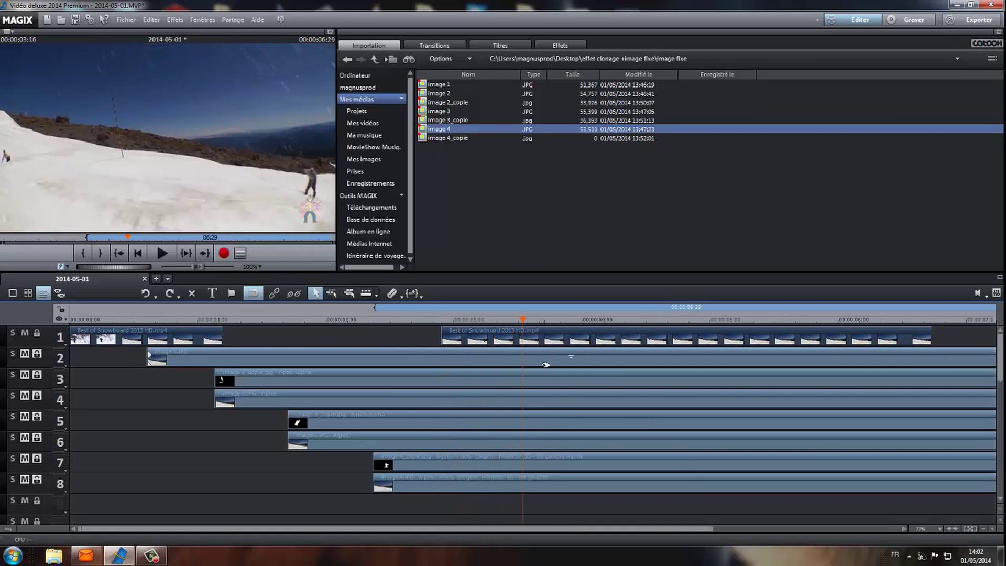
left_click(220, 374)
left_click(227, 361)
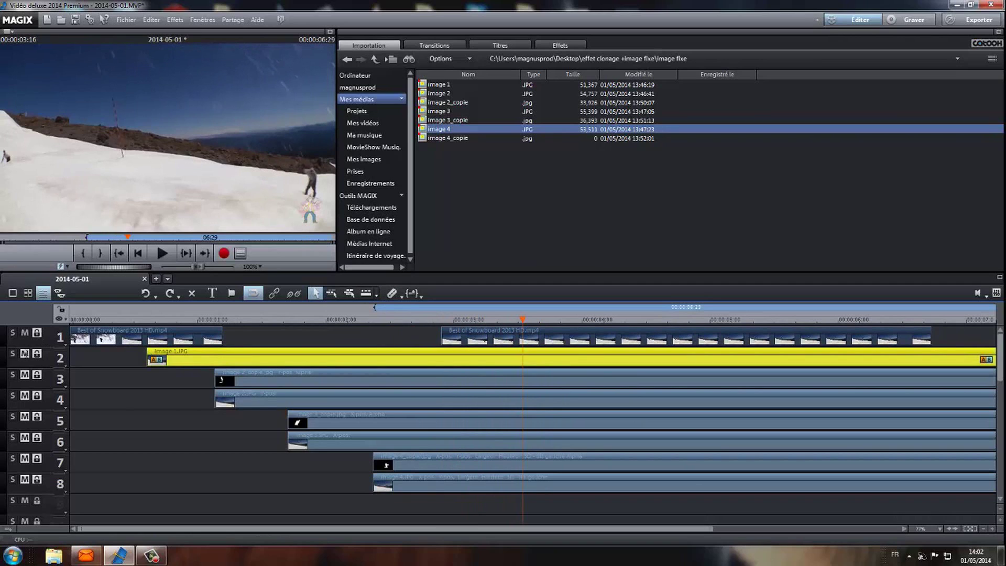
Unmute and unlock the image tracks 2 to 8
left_click(25, 353)
left_click(25, 374)
left_click(25, 395)
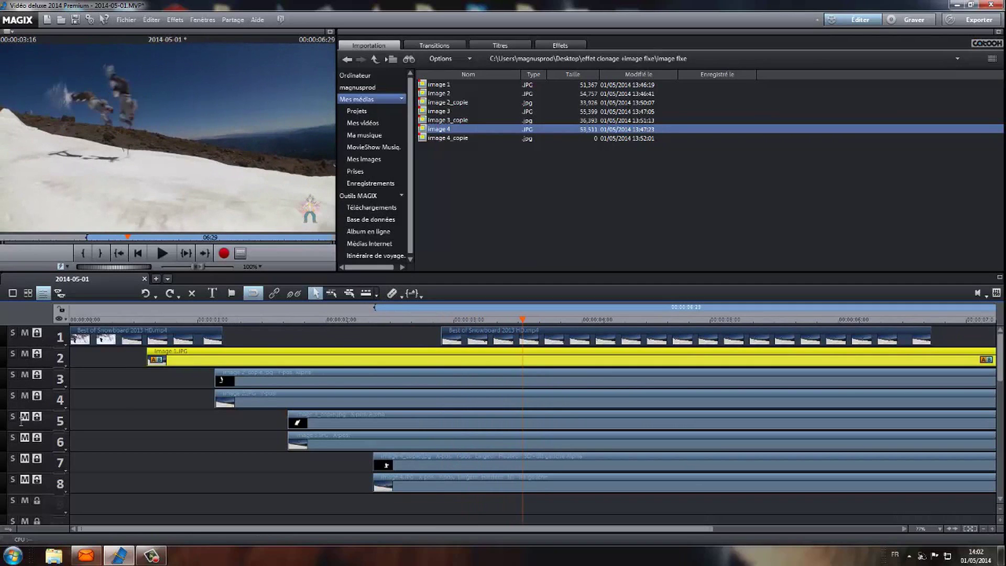
left_click(23, 418)
left_click(25, 437)
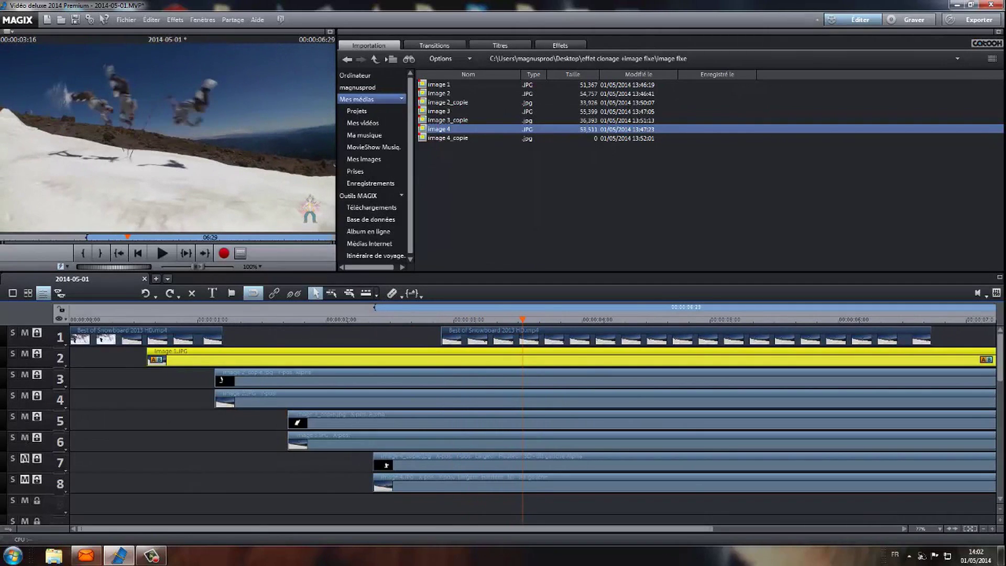
left_click(25, 458)
left_click(24, 479)
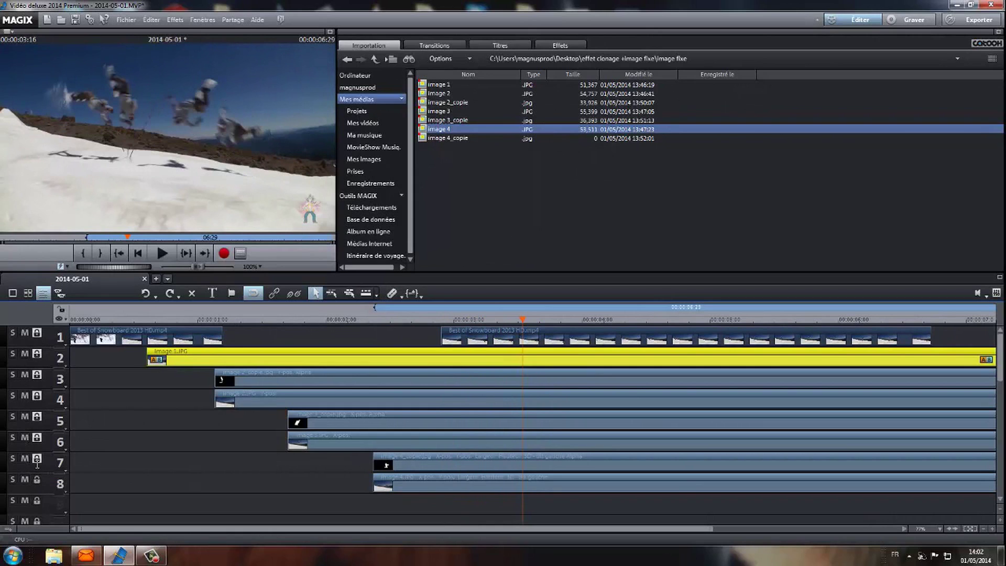
left_click(36, 395)
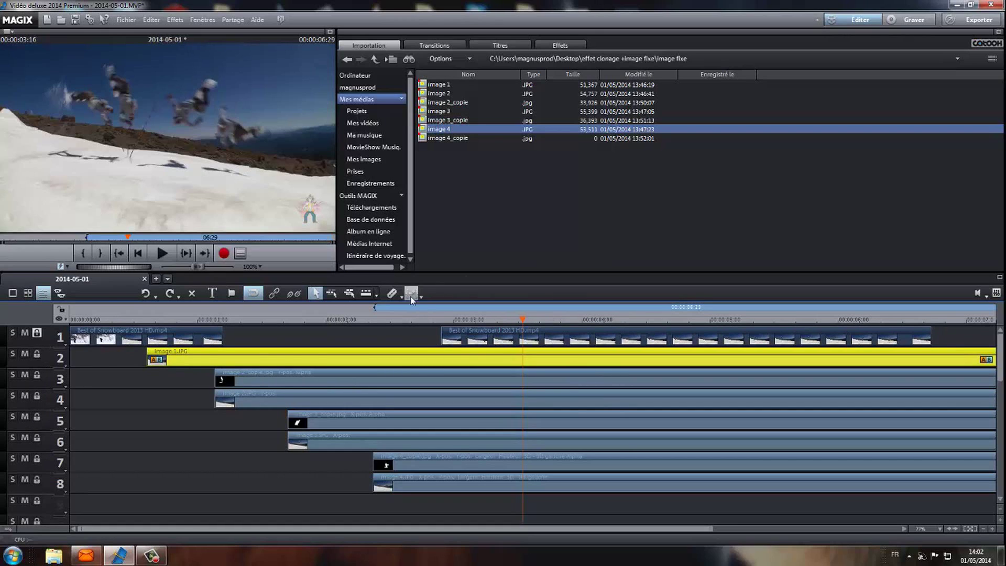
Split all image and mask clips on tracks 2 to 8 at 00:00:03:16 and delete the parts after the cut
left_click(392, 293)
left_click_drag(615, 512, 600, 348)
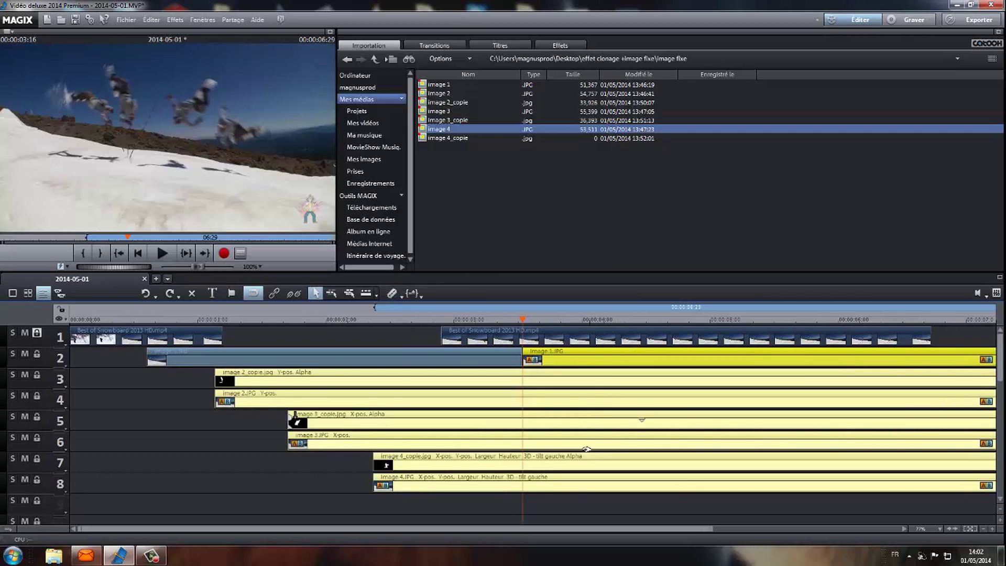
left_click(580, 513)
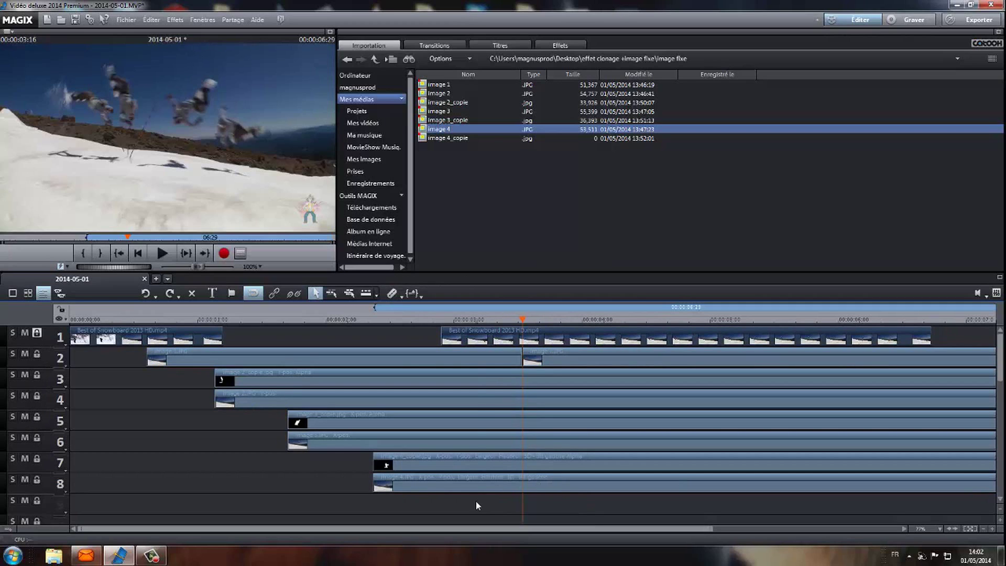
left_click(478, 352)
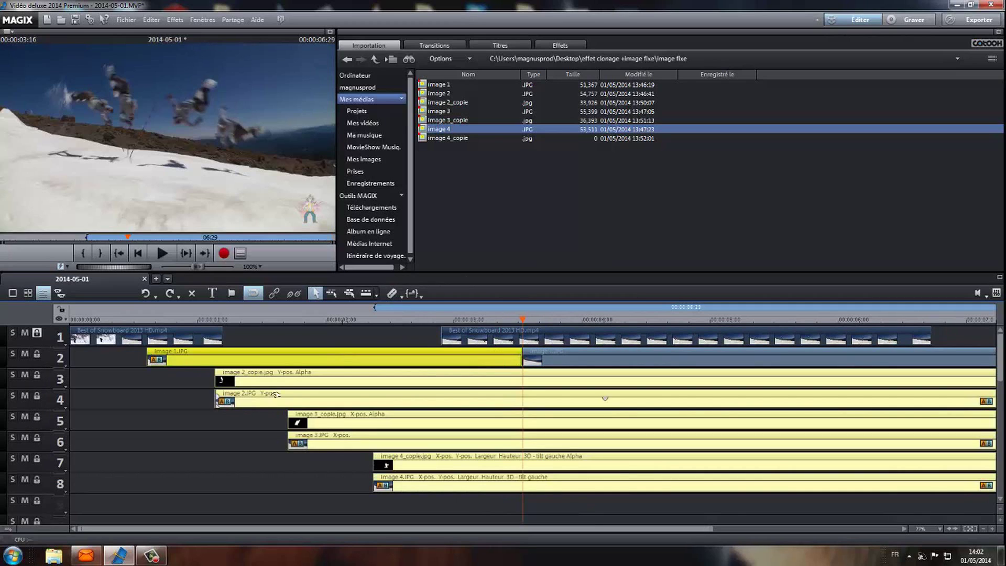
left_click(392, 293)
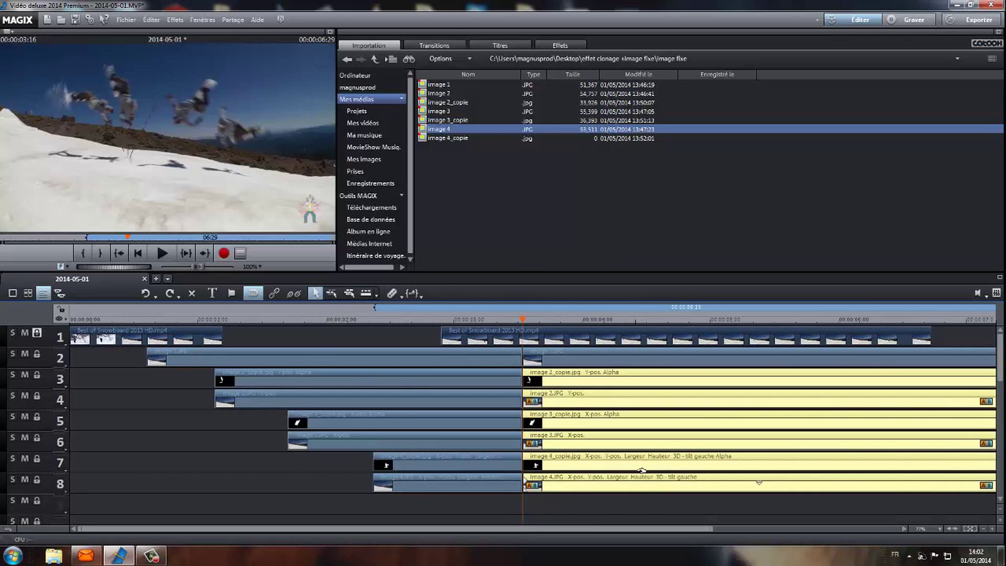
left_click(638, 512)
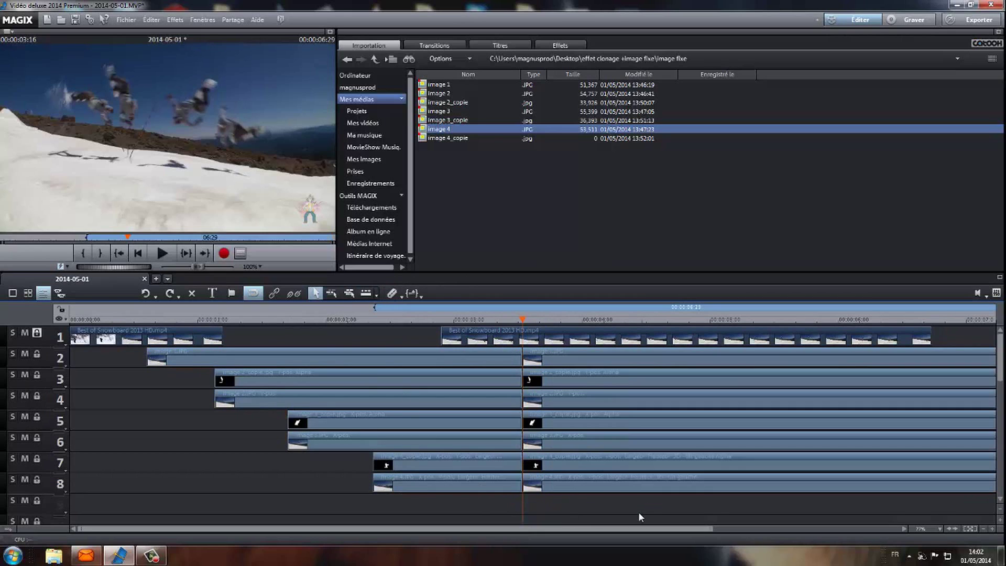
left_click(624, 351)
key("Delete")
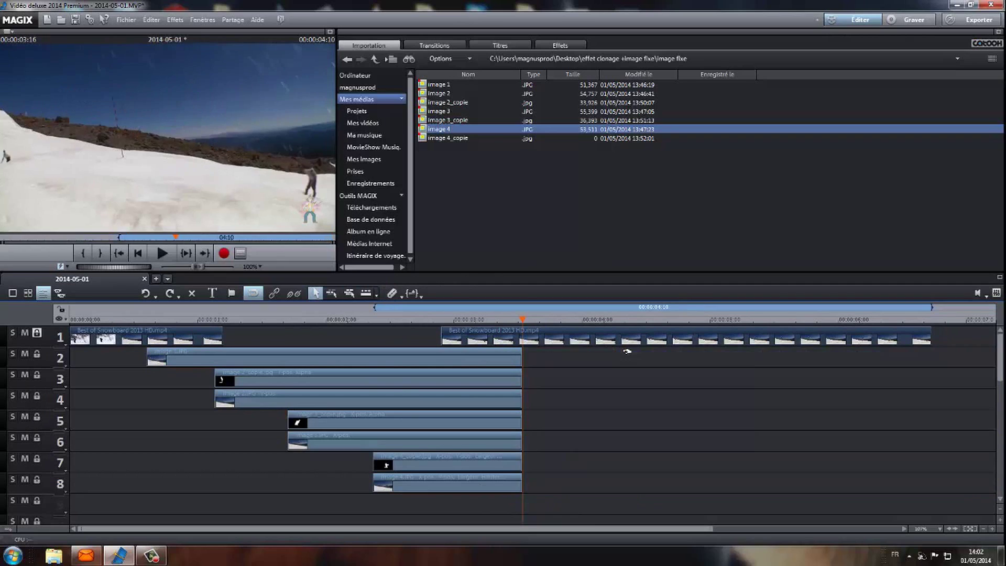
Move the image clips as a block to tracks 1 to 7 directly after the first video segment, and the second segment to track 8 at their end
left_click(598, 328)
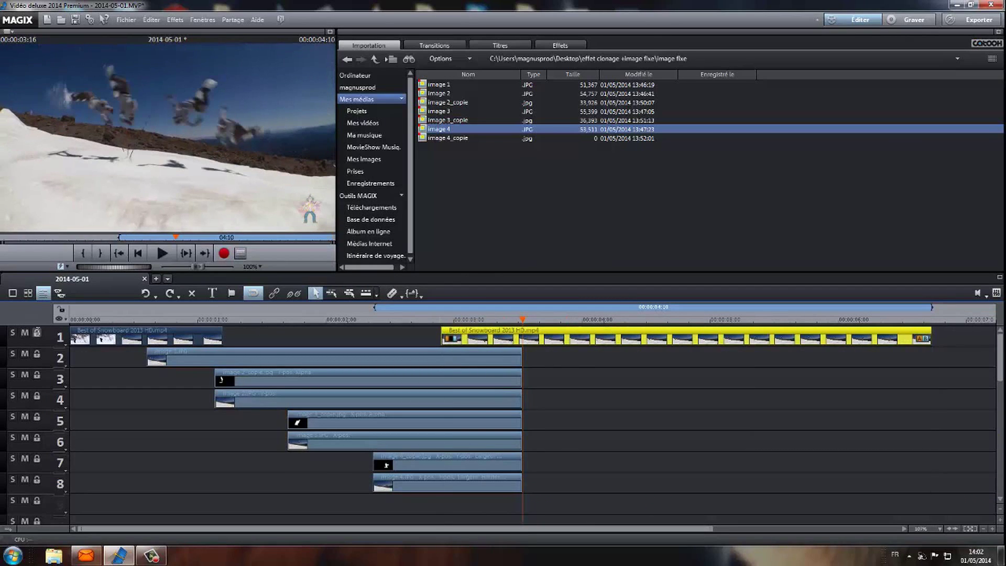
left_click_drag(562, 329, 739, 336)
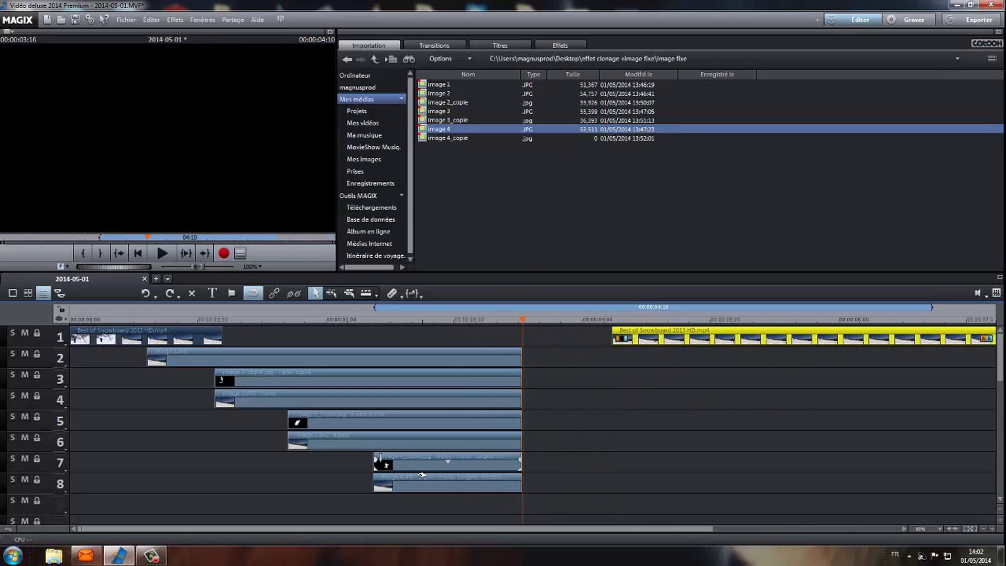
left_click(409, 492)
left_click_drag(410, 375, 409, 348)
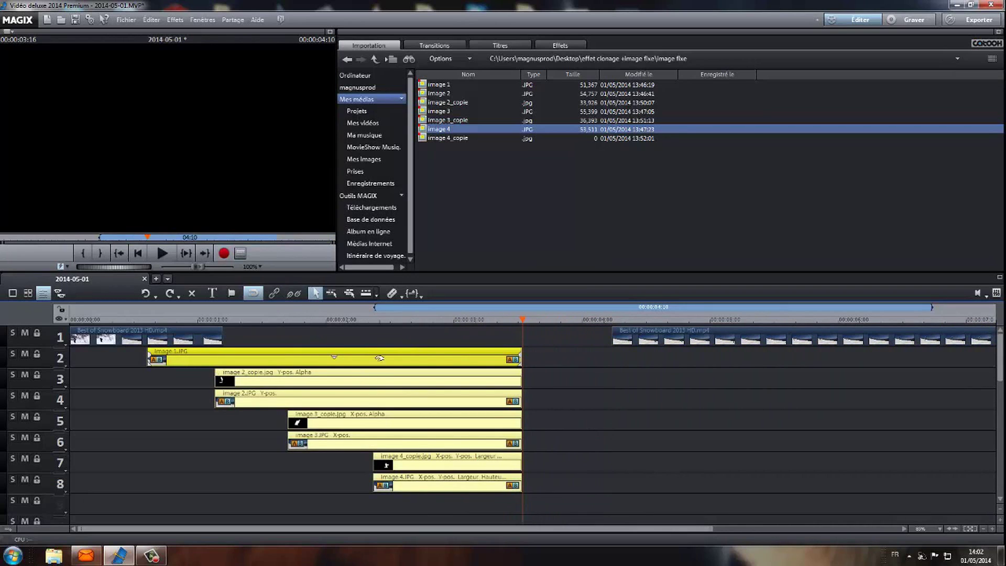
left_click_drag(359, 358, 452, 336)
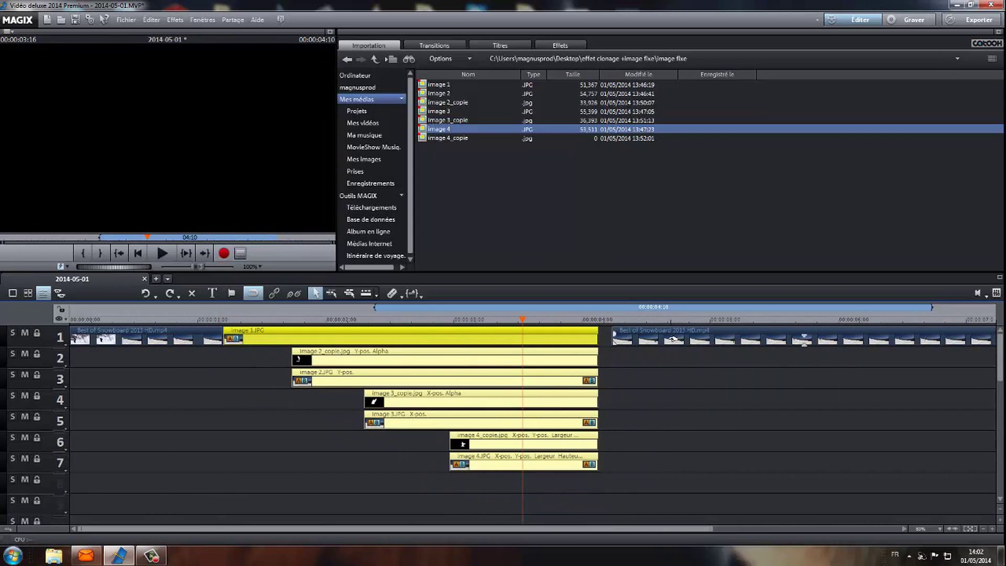
left_click_drag(748, 332, 732, 477)
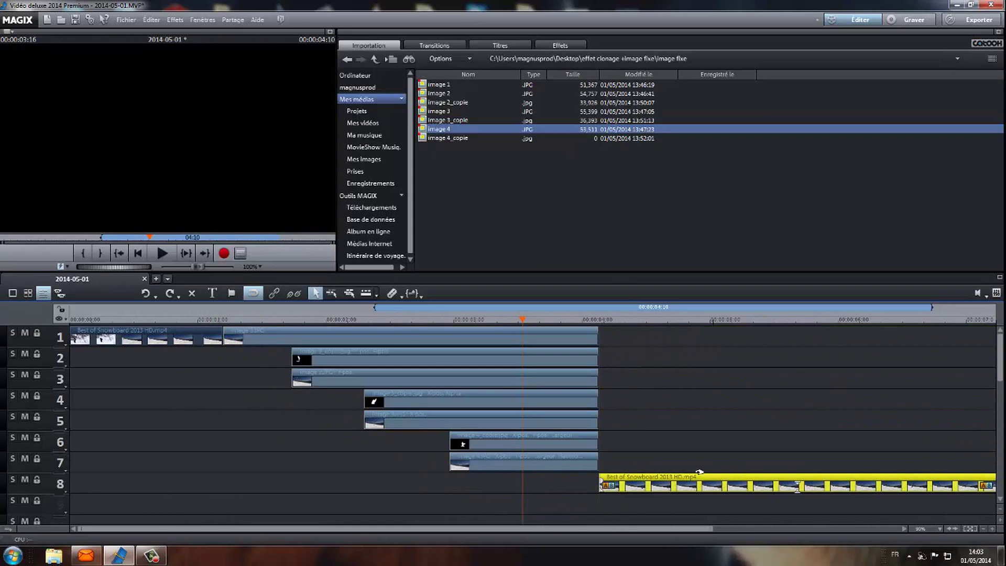
Separate the first video segment's audio onto its own track, ungroup it and delete the audio clip
right_click(139, 332)
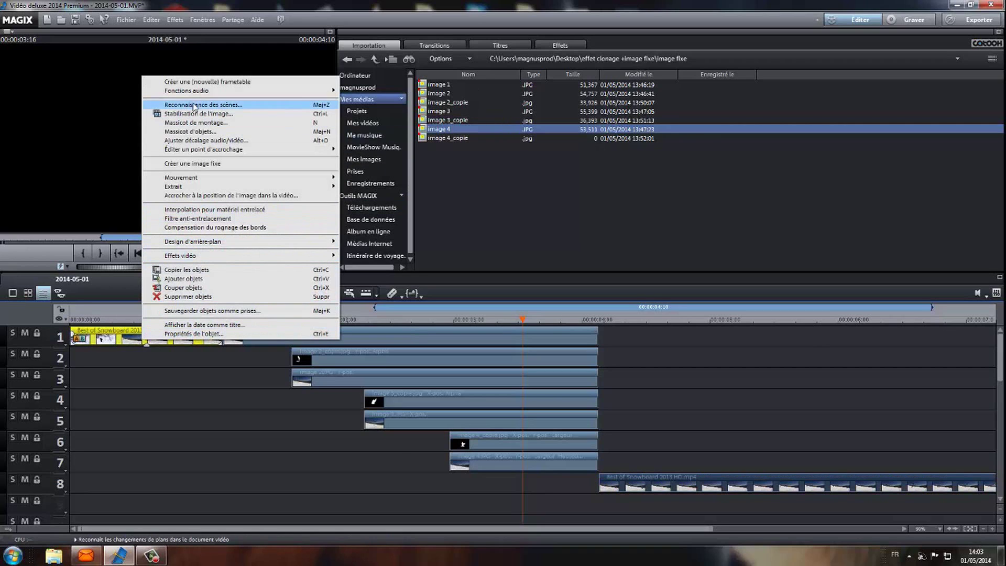
mouse_move(193, 93)
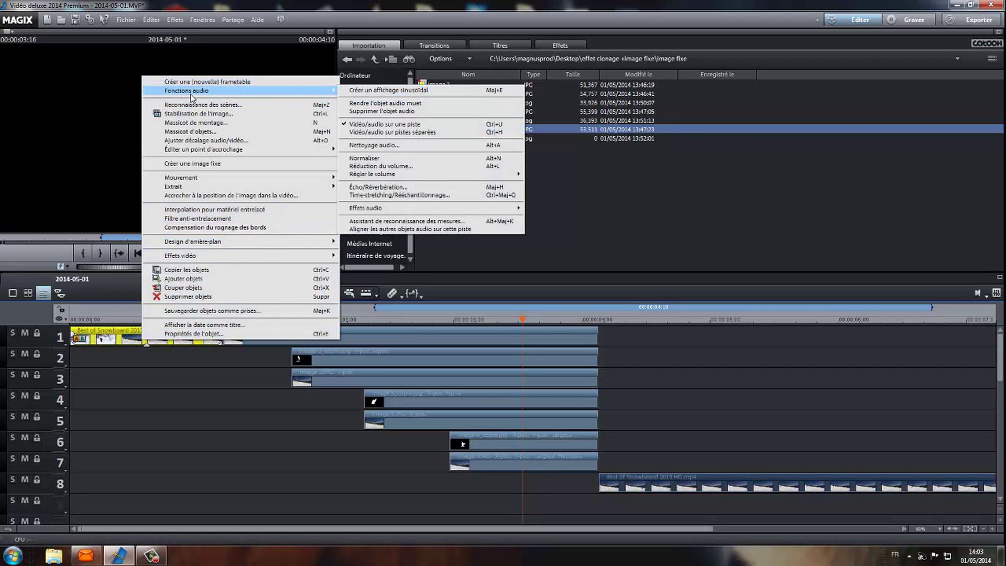
left_click(344, 133)
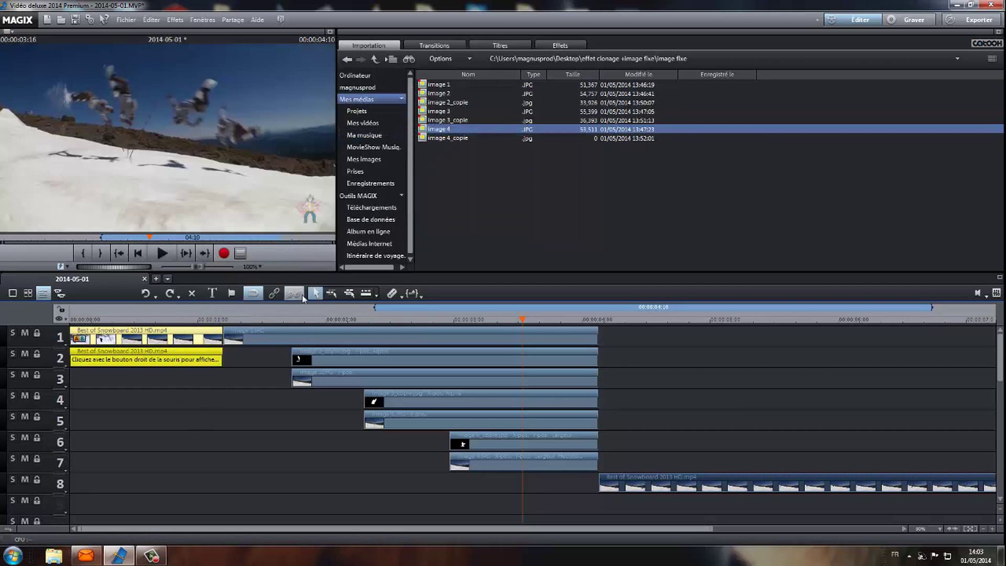
left_click(294, 294)
left_click(174, 360)
key("Delete")
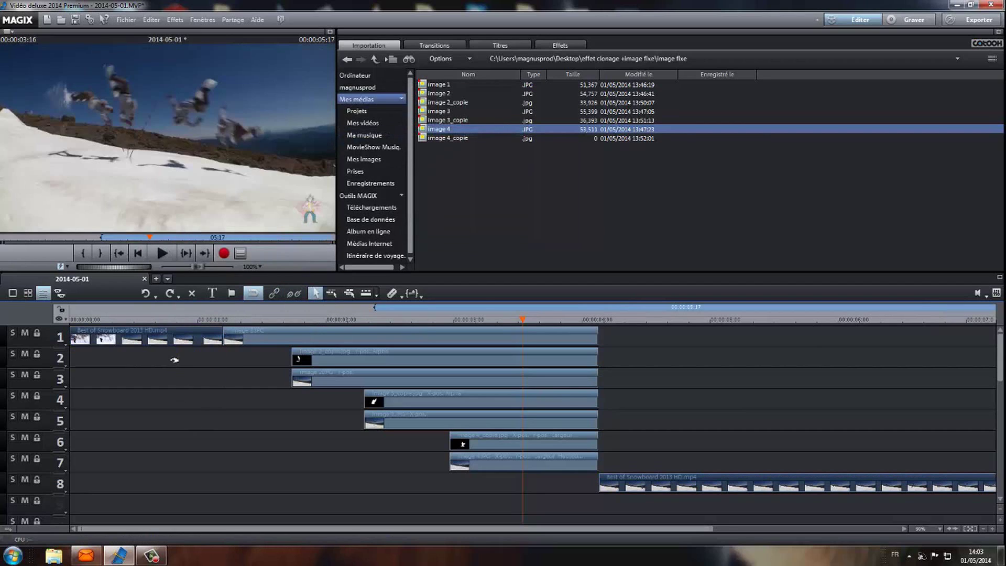
Separate the second video segment's audio onto its own track, ungroup it and delete the audio clip
left_click(797, 486)
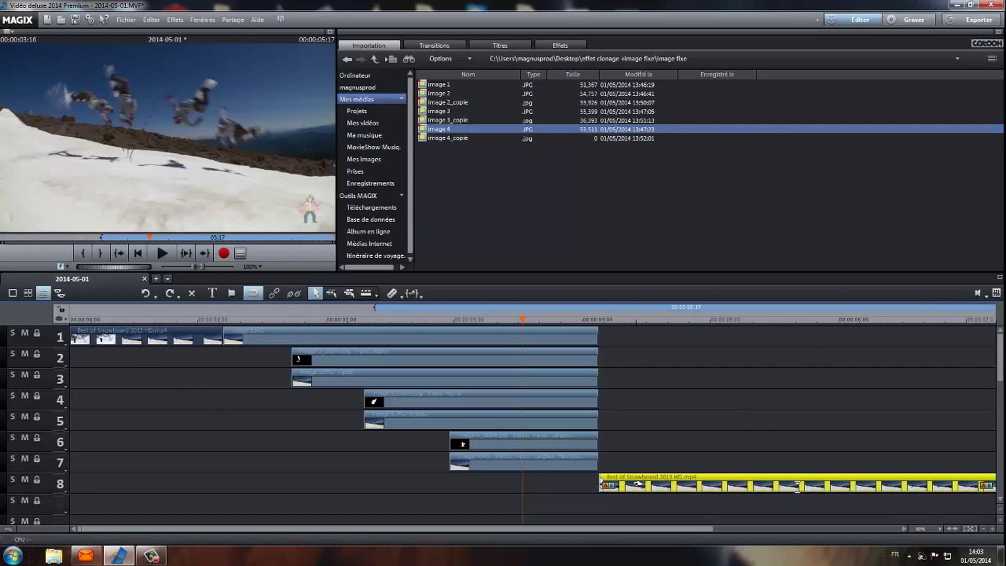
right_click(798, 487)
mouse_move(708, 242)
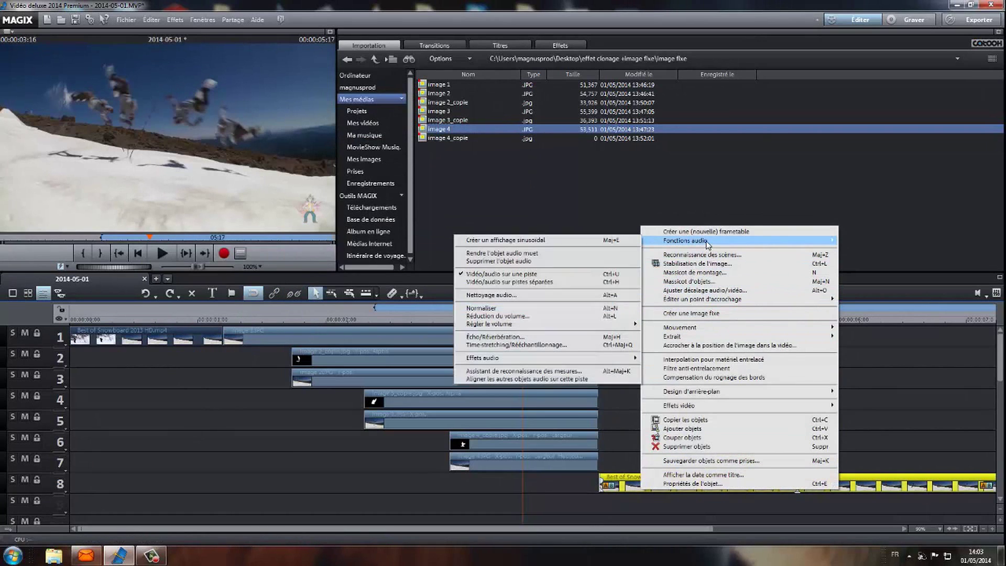
left_click(562, 282)
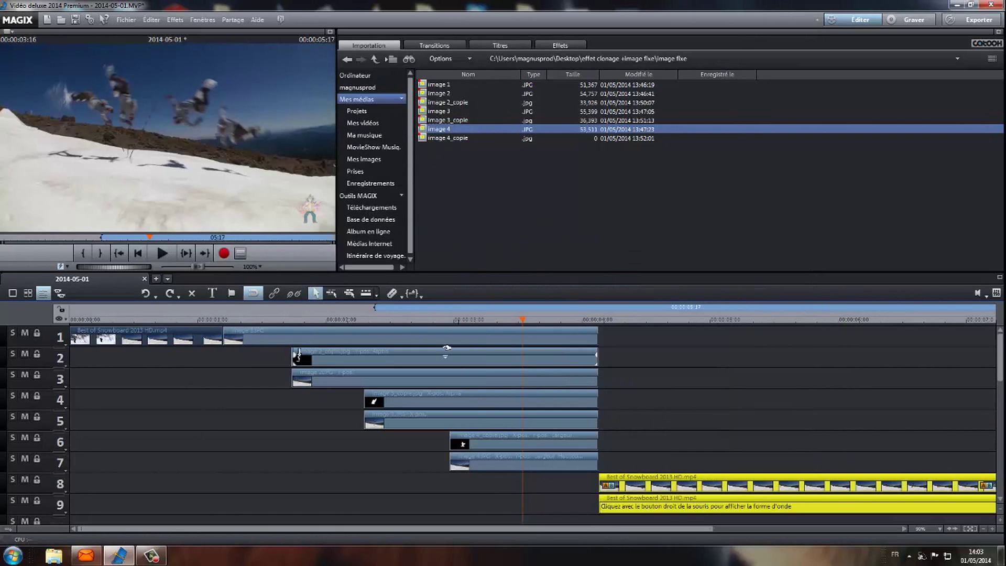
left_click(291, 294)
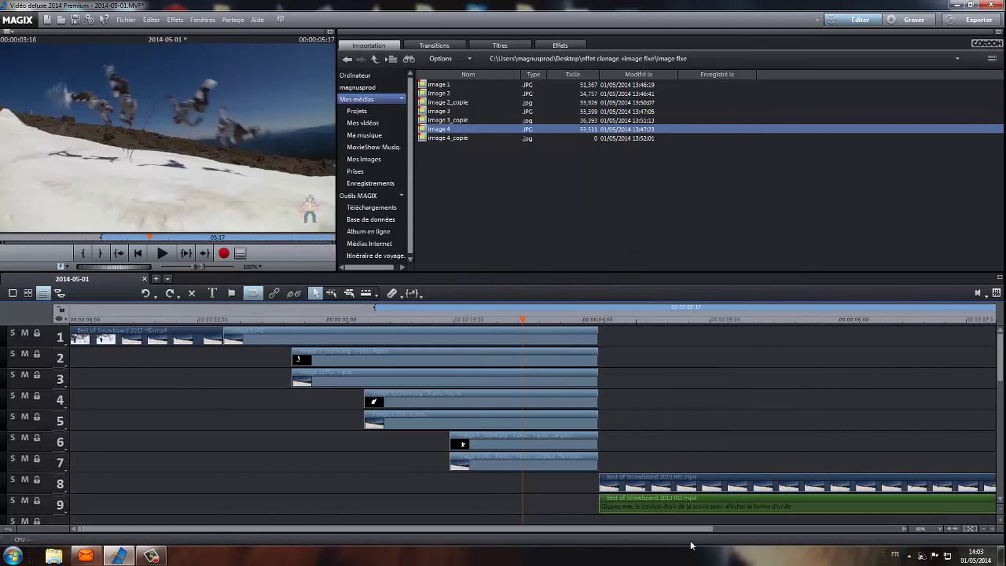
left_click(695, 507)
key("Delete")
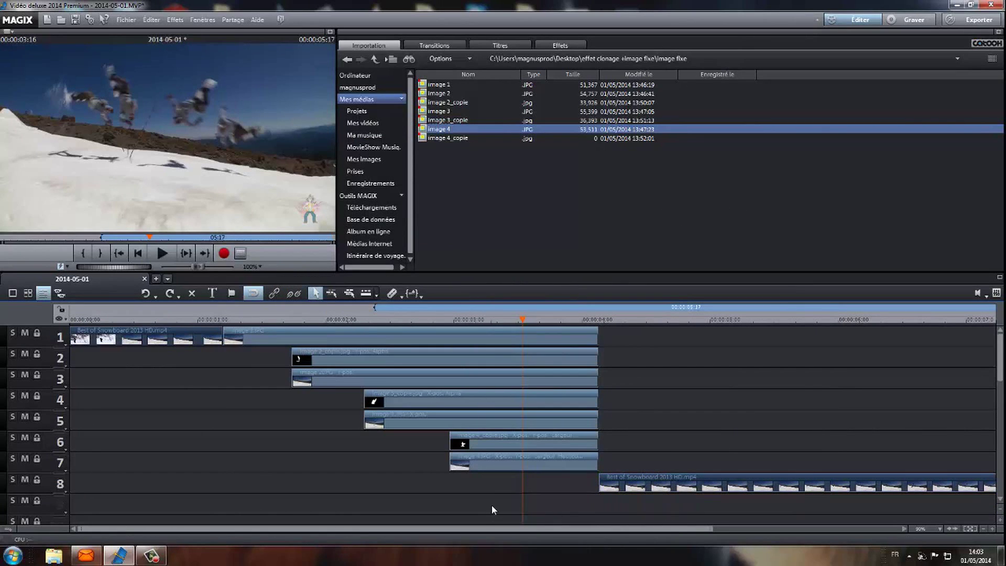
Add Strange_Ways.mp3 from the musique folder to the start of track 9
left_click(348, 60)
left_click(428, 94)
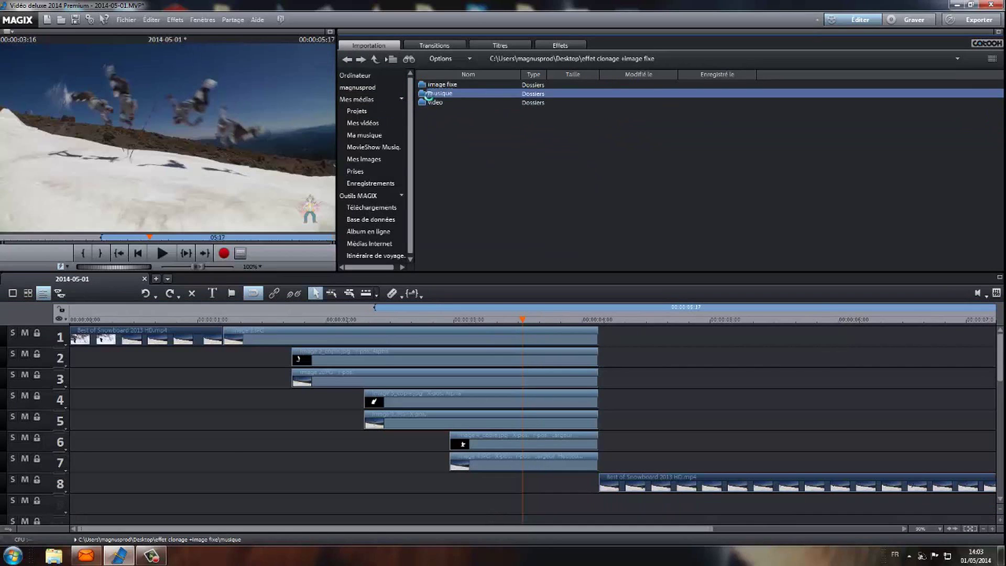
double_click(428, 93)
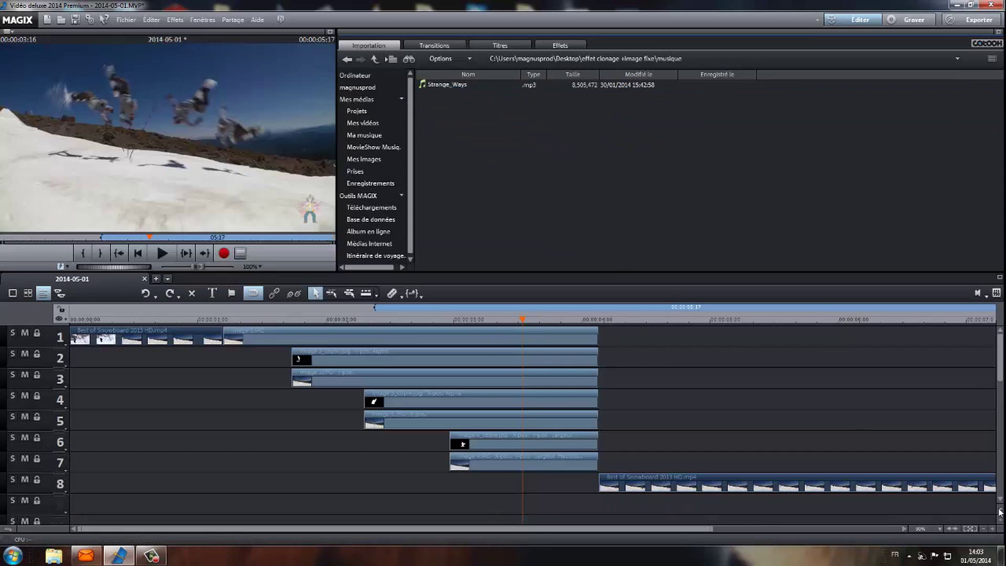
left_click(984, 529)
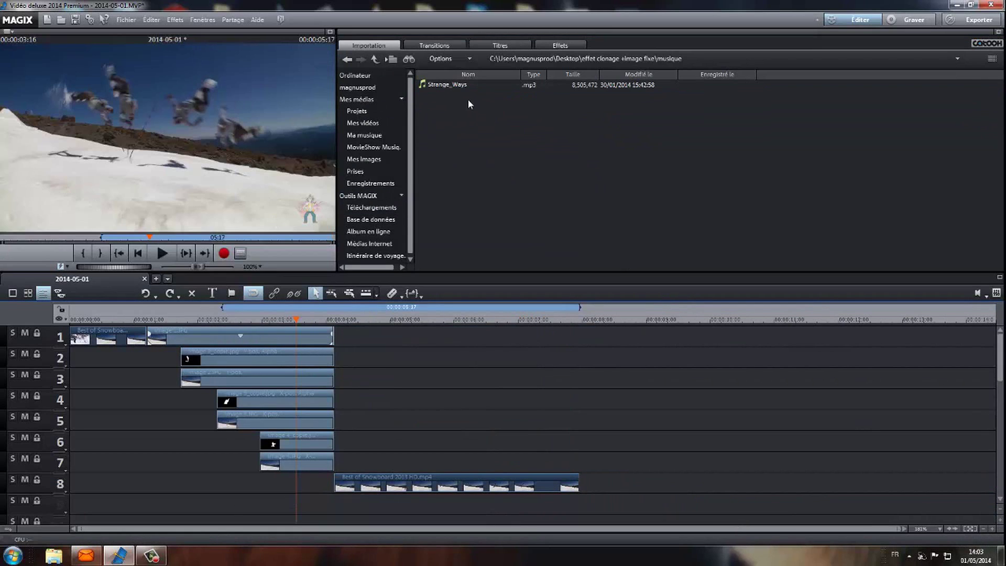
left_click_drag(451, 83, 105, 502)
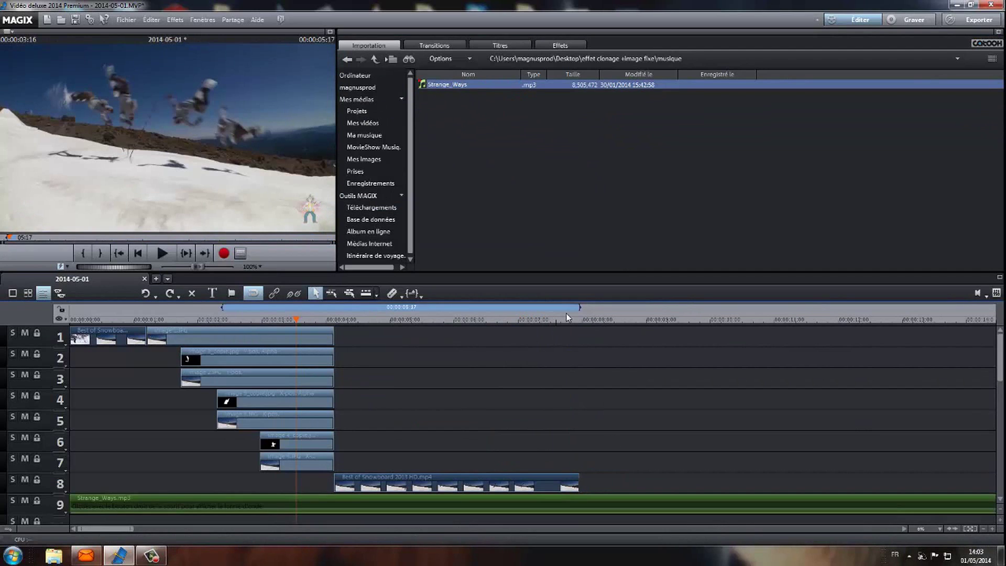
Split the music at the end of the last video segment and delete the part after the cut
left_click(581, 321)
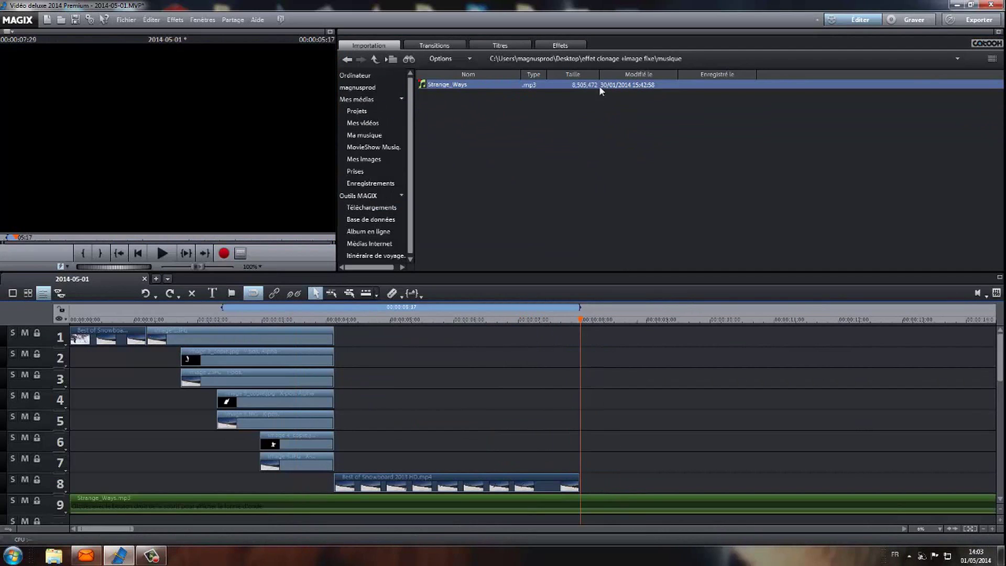
left_click(392, 293)
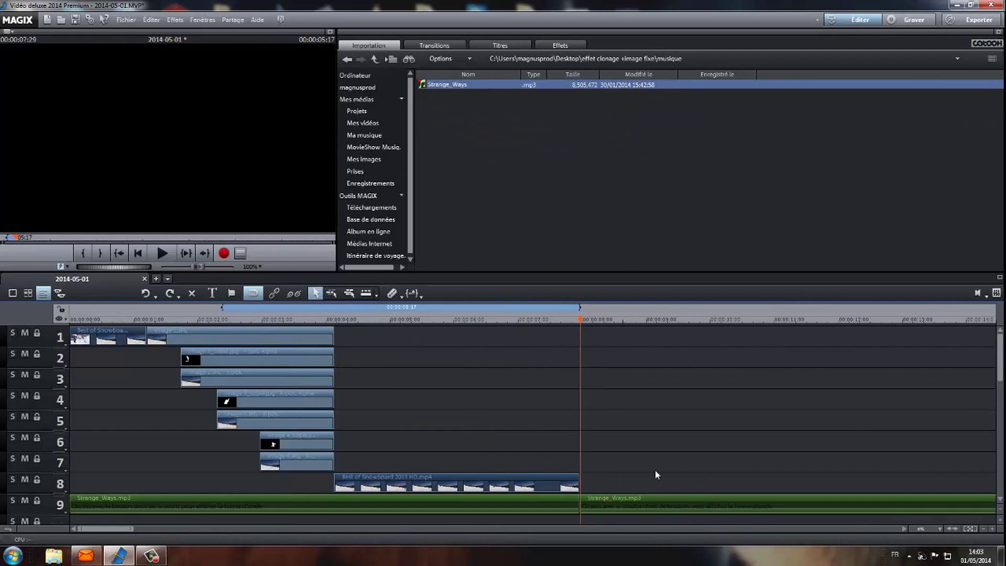
left_click(692, 497)
key("Delete")
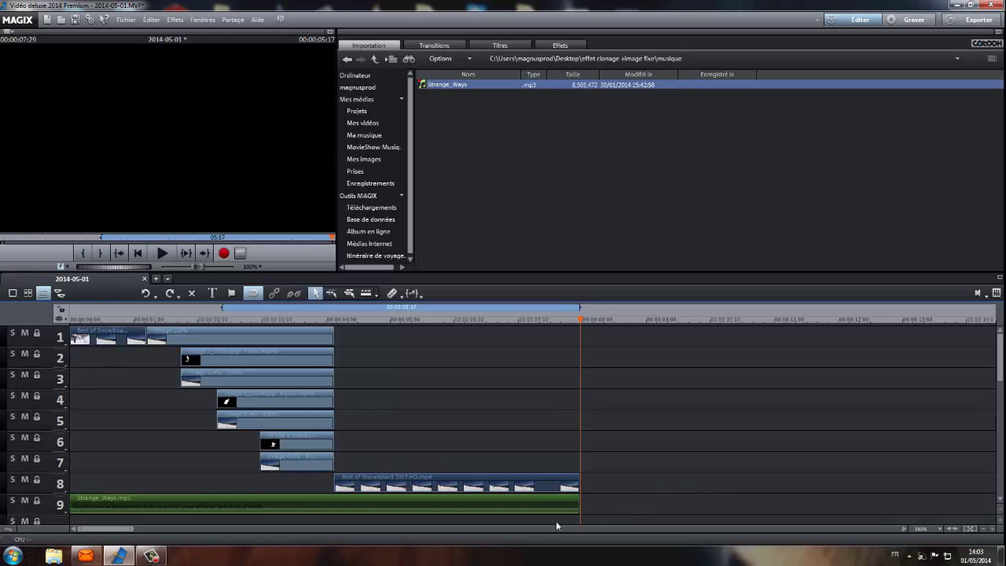
Fade out the last video segment on track 8 and the music on track 9, both starting at 00:00:07:10
mouse_move(574, 490)
left_click(576, 483)
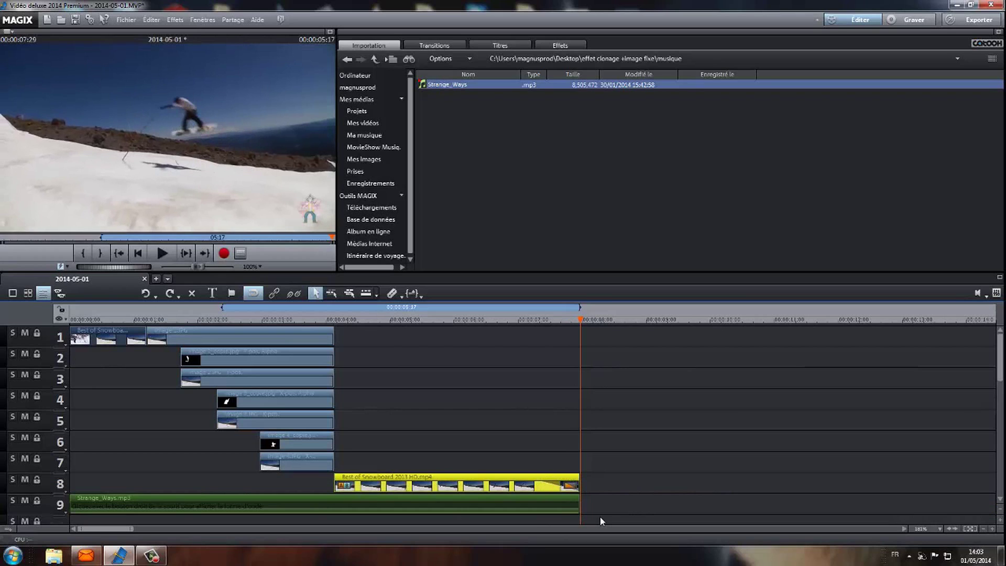
left_click(578, 504)
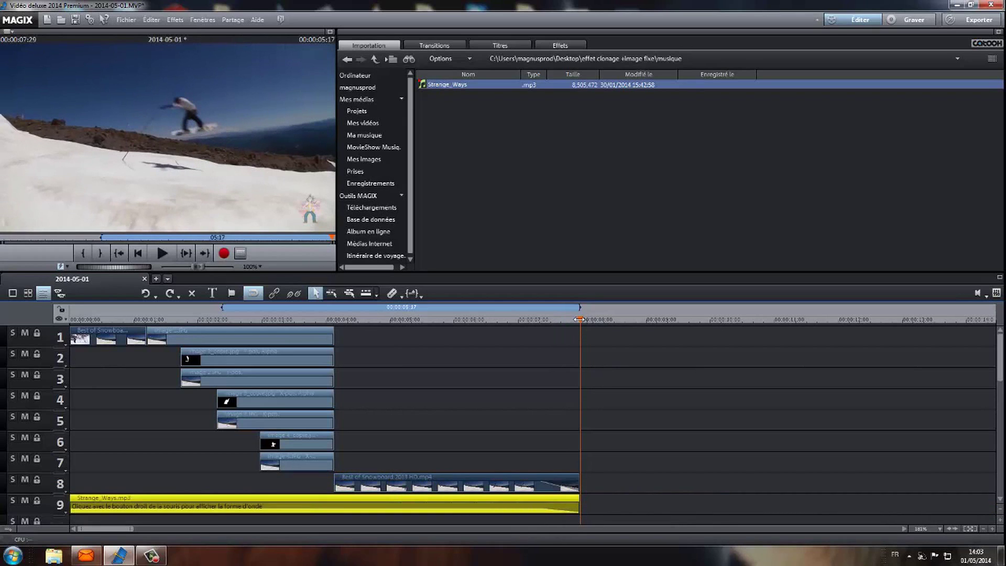
left_click_drag(581, 320, 539, 329)
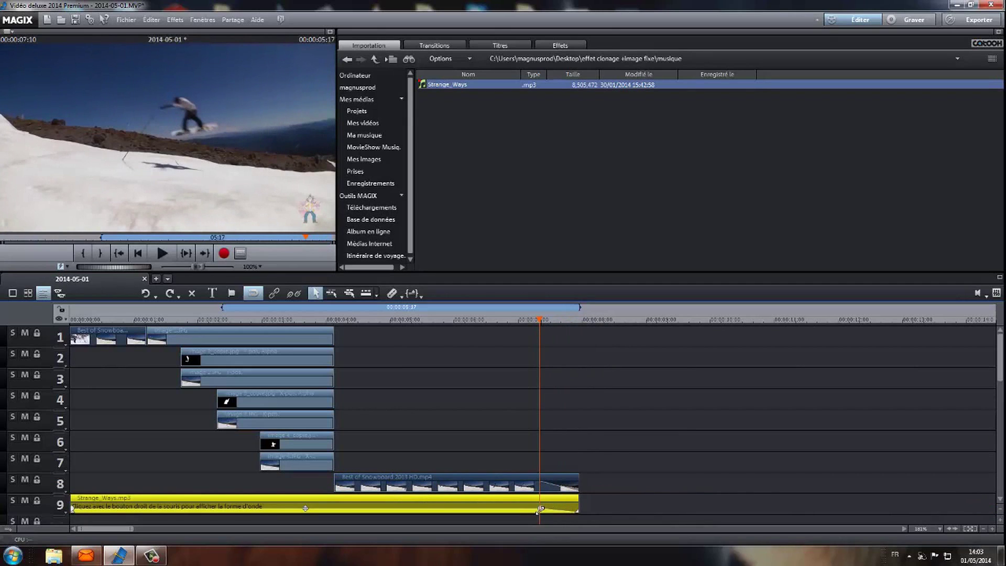
mouse_move(539, 480)
left_click(692, 427)
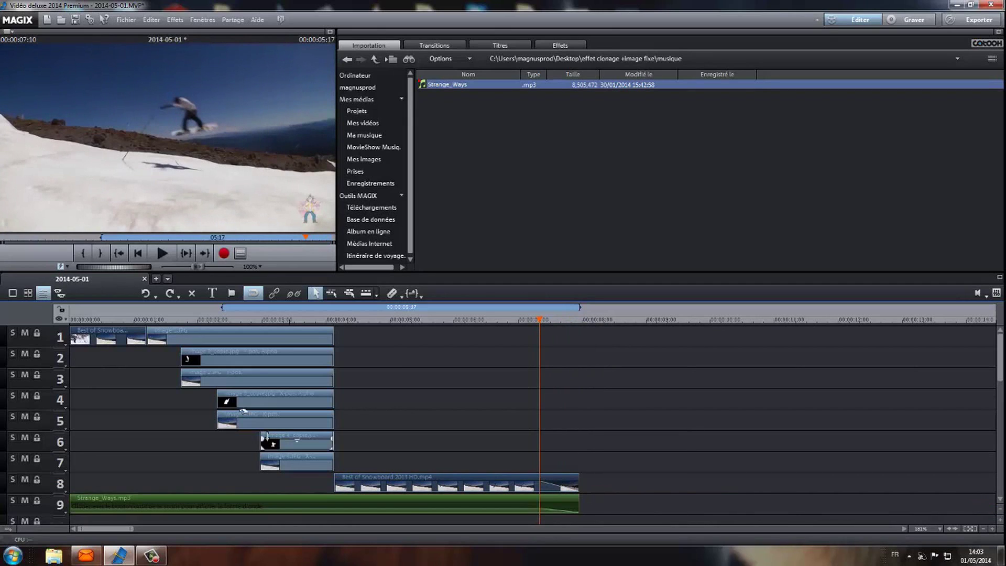
Play the montage from the beginning in the enlarged preview, then again in the normal-size preview
left_click(135, 255)
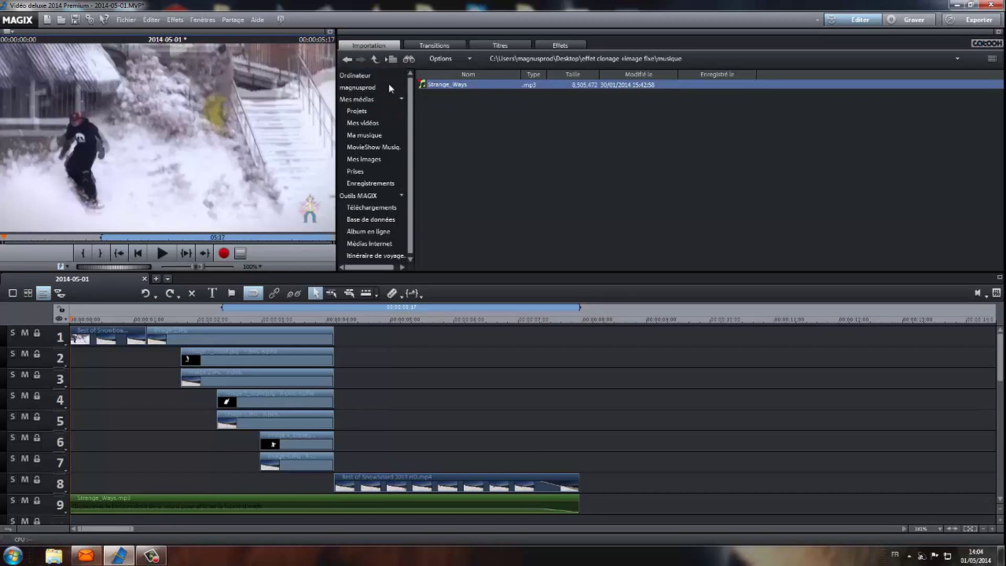
left_click(330, 33)
left_click(495, 546)
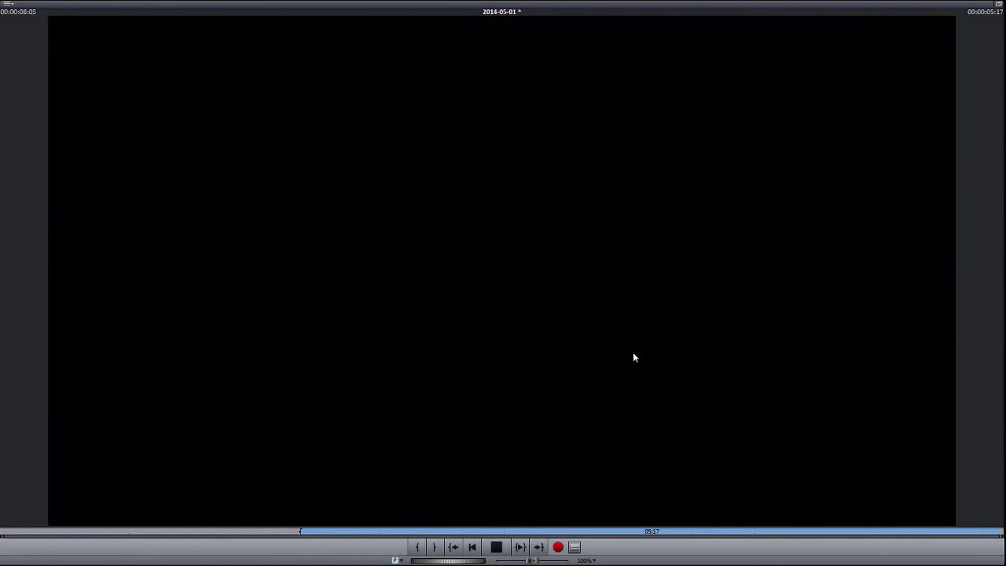
left_click(496, 547)
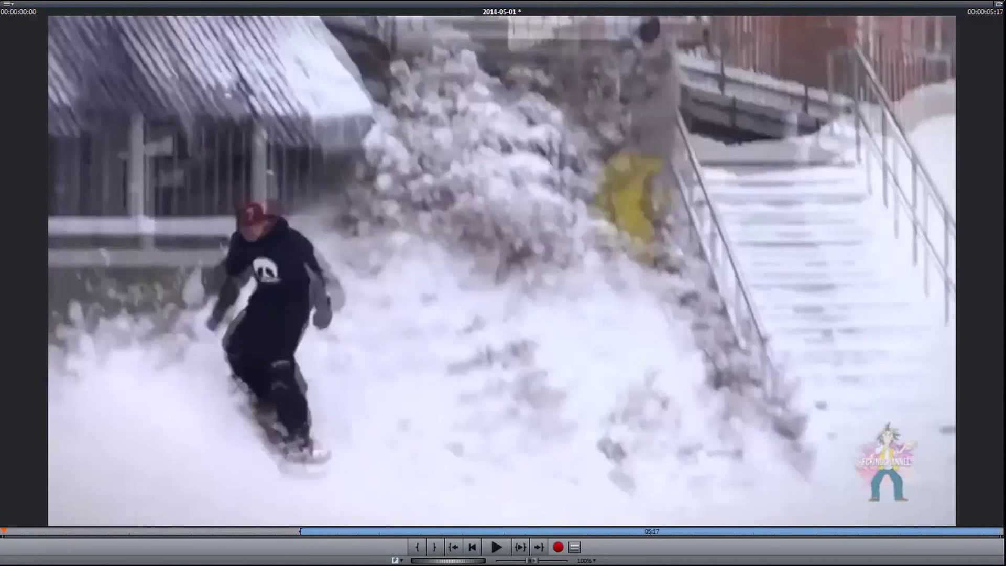
left_click(999, 4)
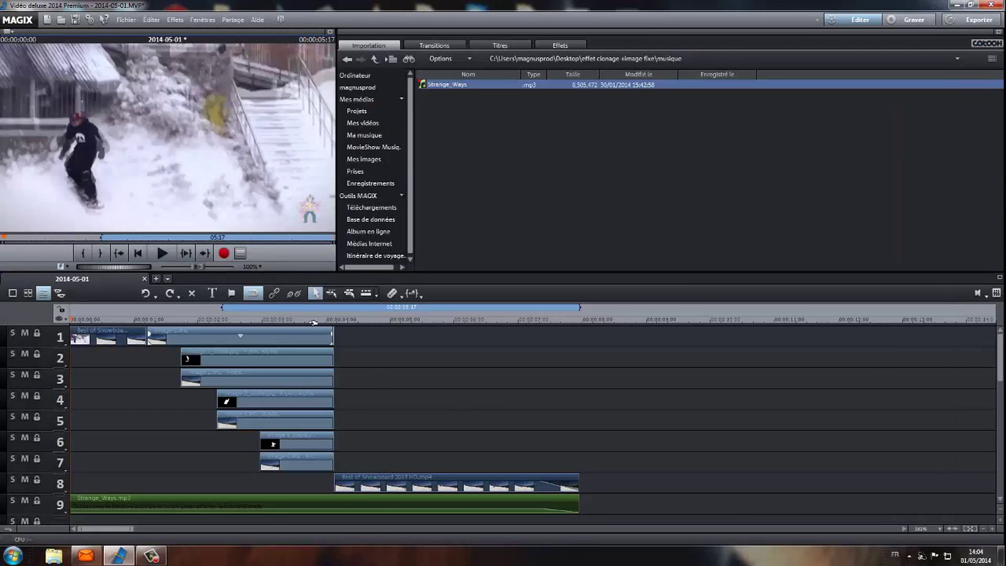
left_click(159, 254)
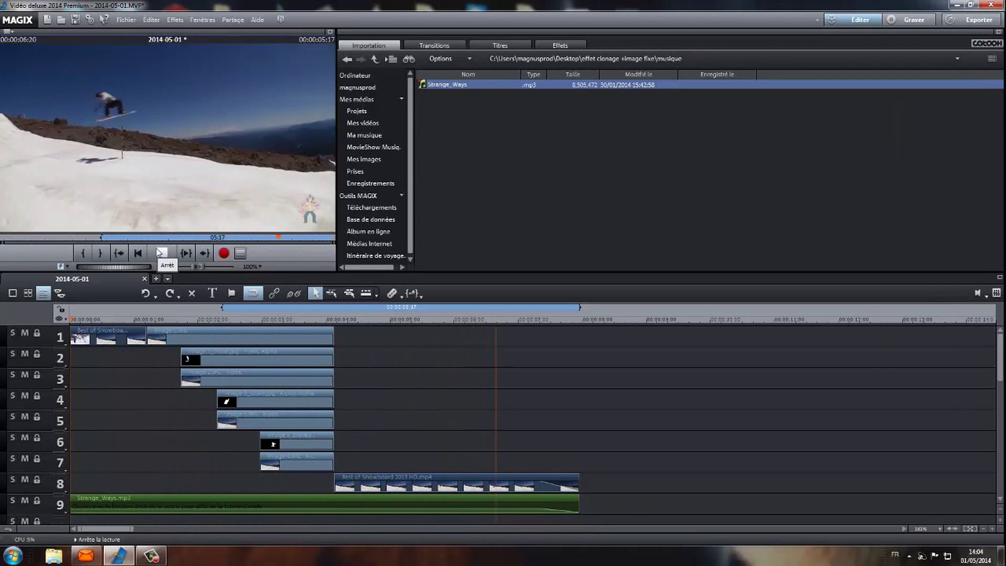
left_click(159, 254)
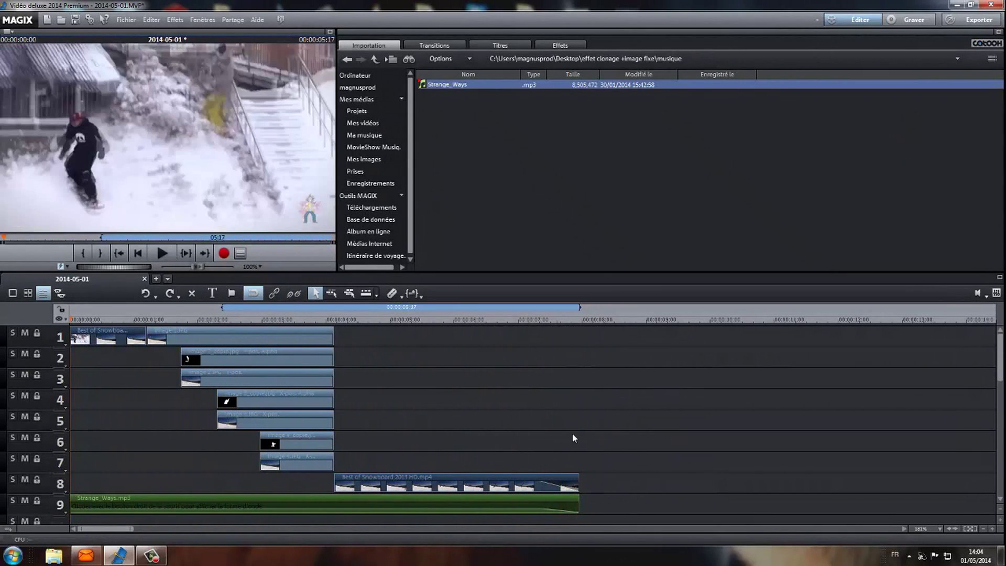